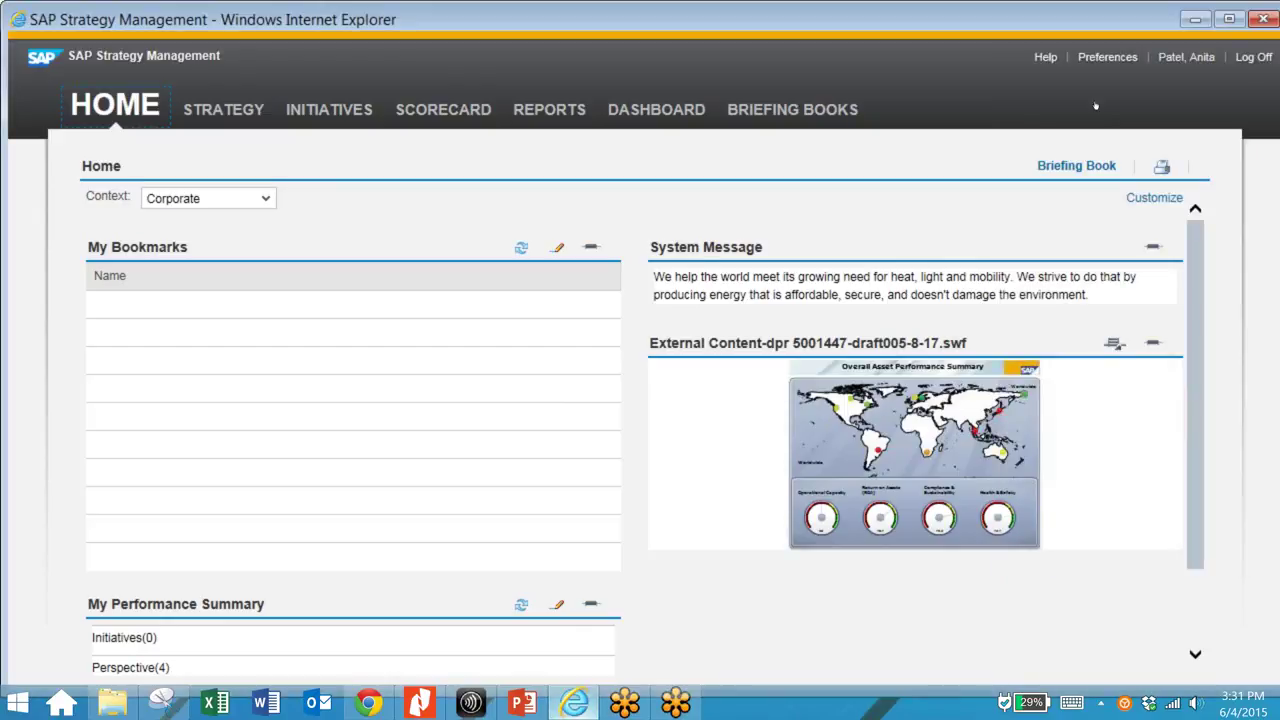
Open the external asset performance summary in its own maximized window and view its Operational Capacity dashboard.
left_click(1114, 343)
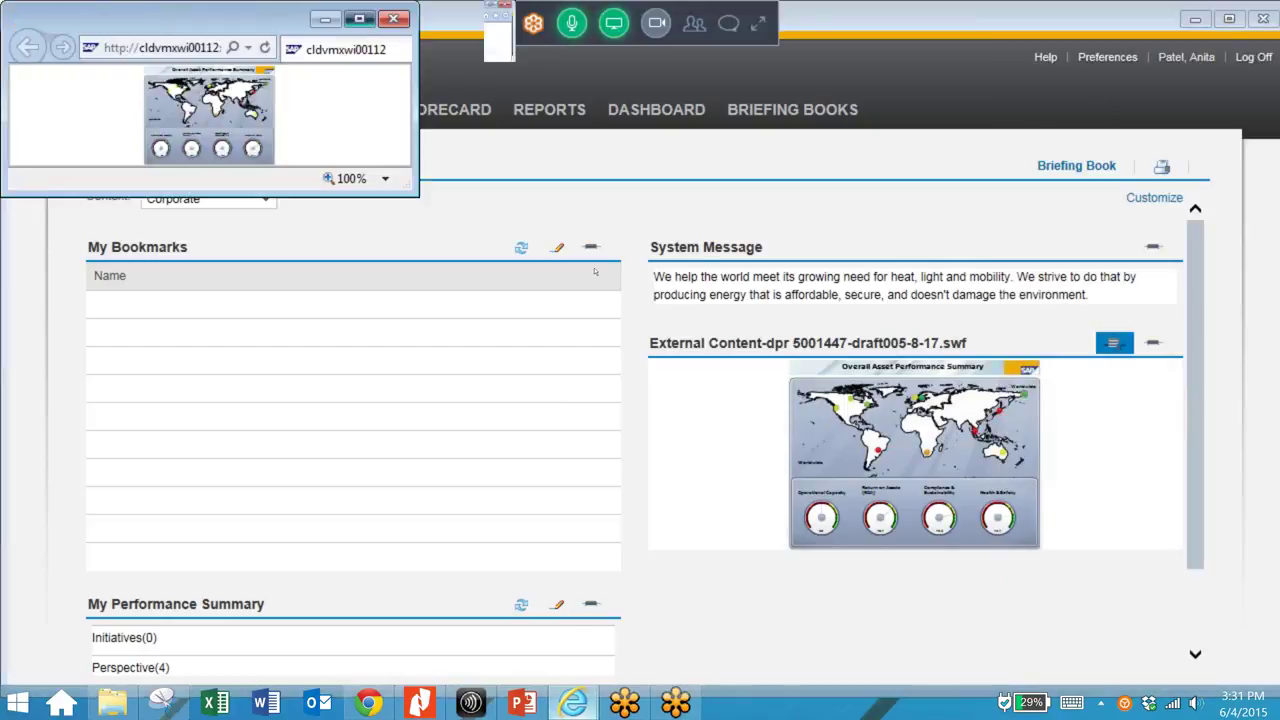
left_click(359, 19)
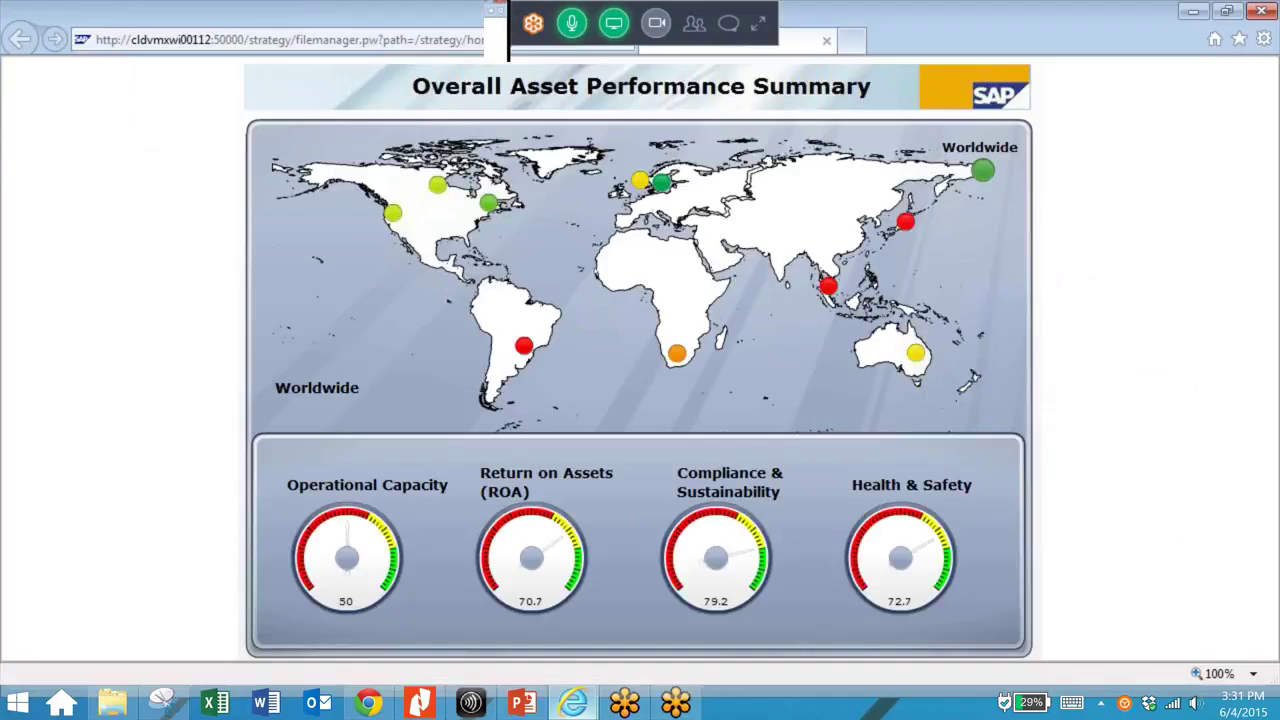
left_click(338, 490)
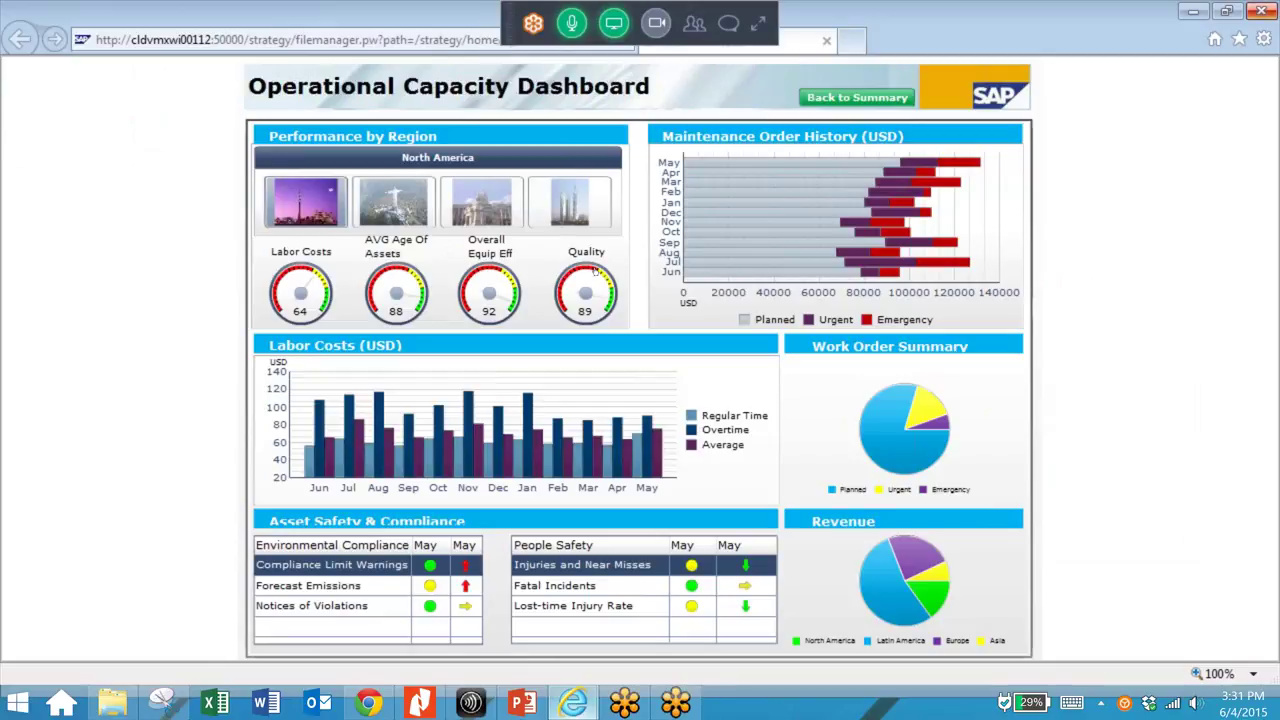
Return to SAP Strategy Management and review the KPIs of the Increase Production Volume objective on the strategy map.
key("alt+Tab")
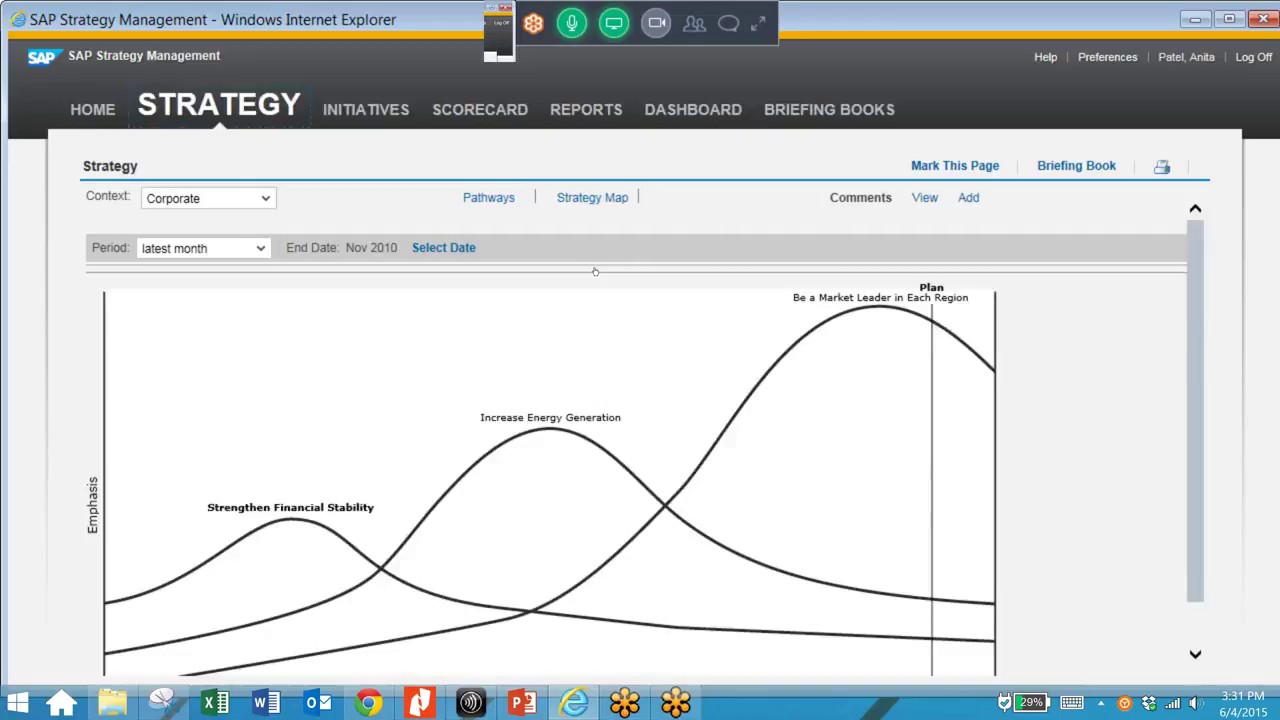
left_click(594, 198)
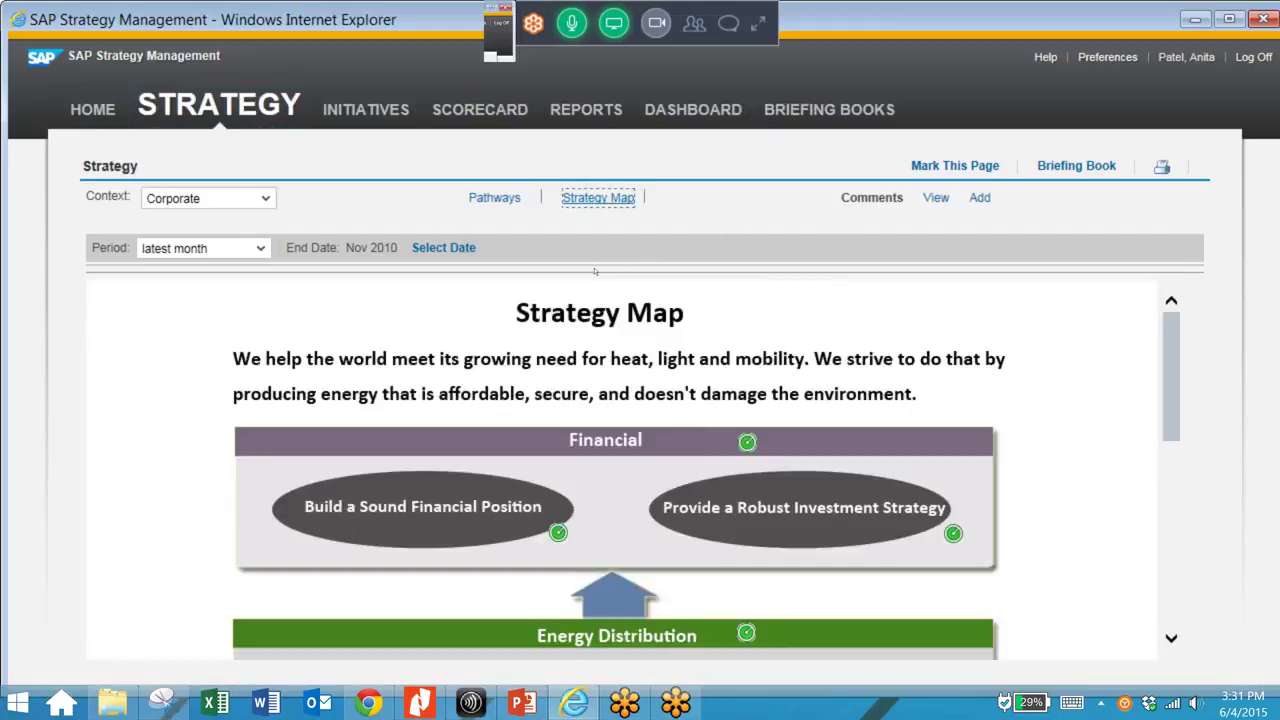
scroll(484, 563, "down", 3)
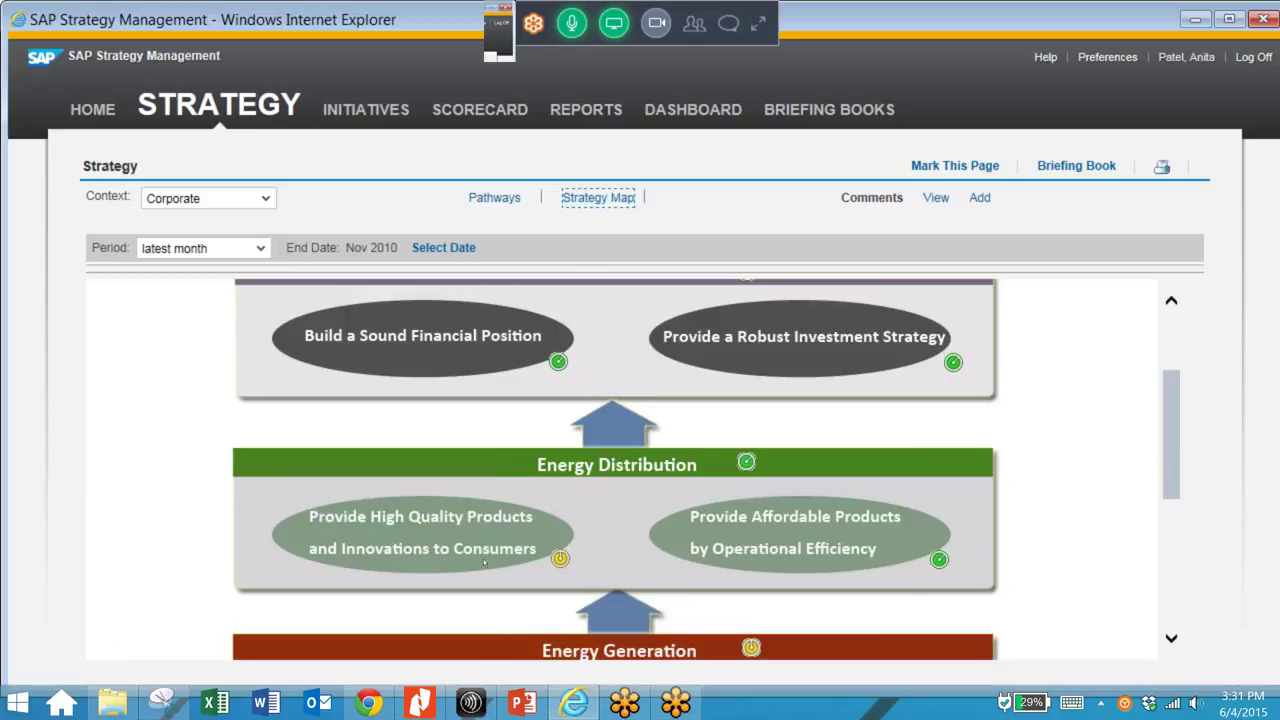
scroll(484, 563, "down", 3)
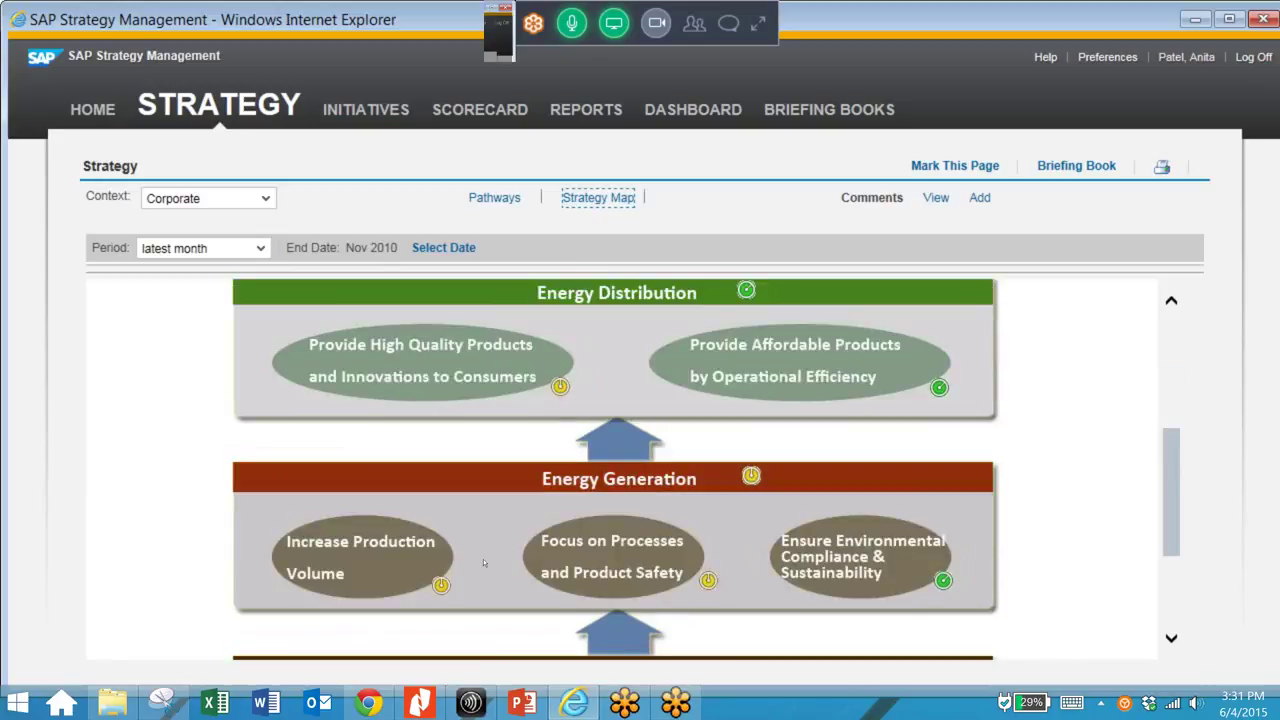
left_click(446, 564)
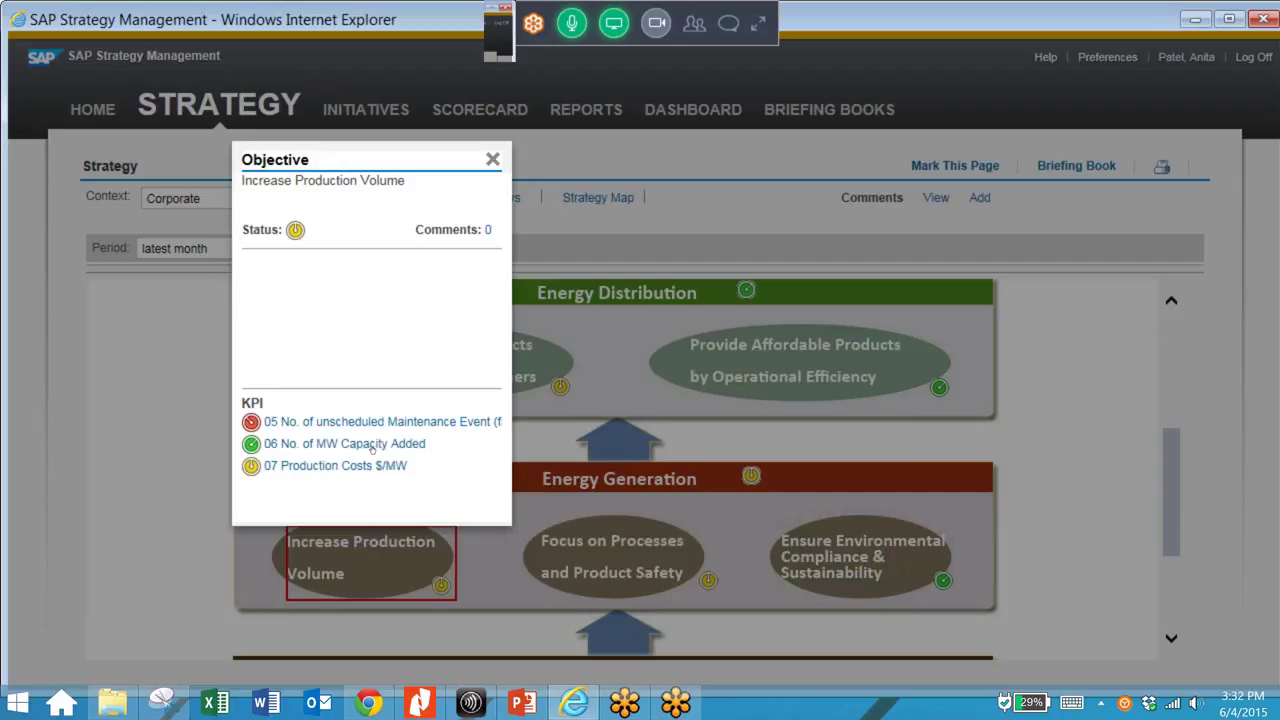
left_click(492, 159)
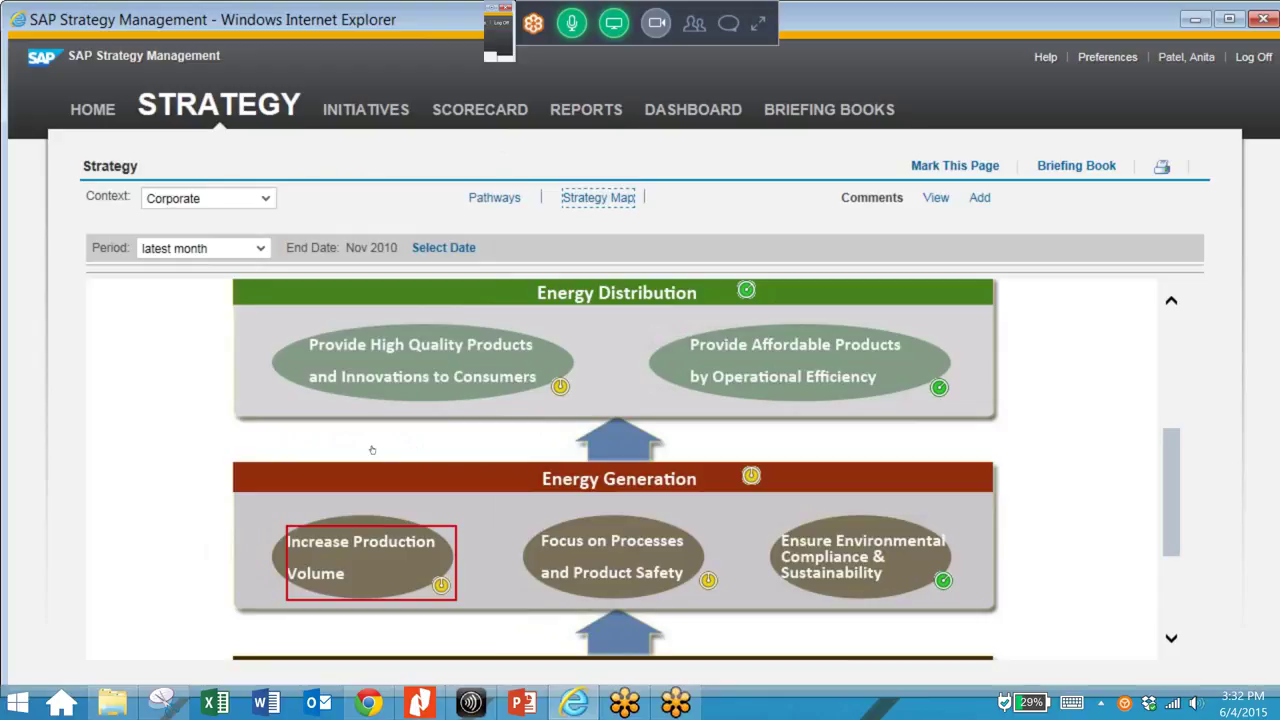
Review the objectives of the Strengthen Financial Stability pathway in the strategy pathways chart.
left_click(494, 198)
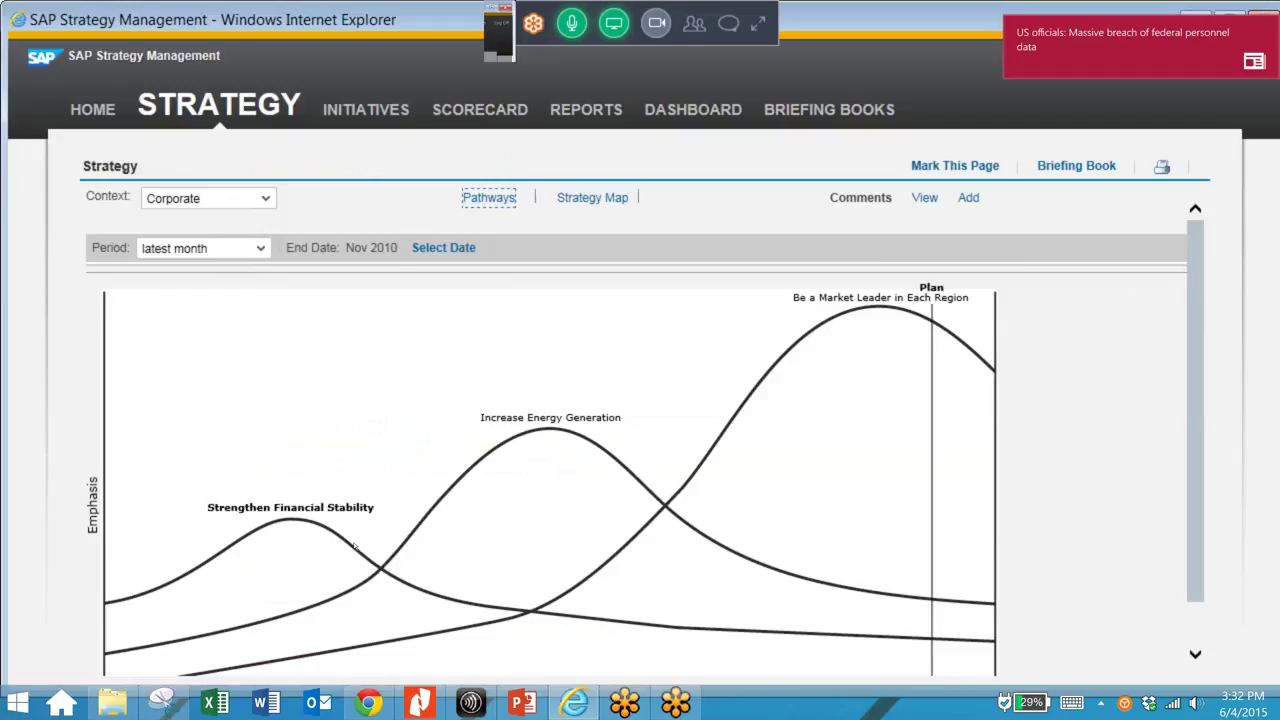
left_click(354, 545)
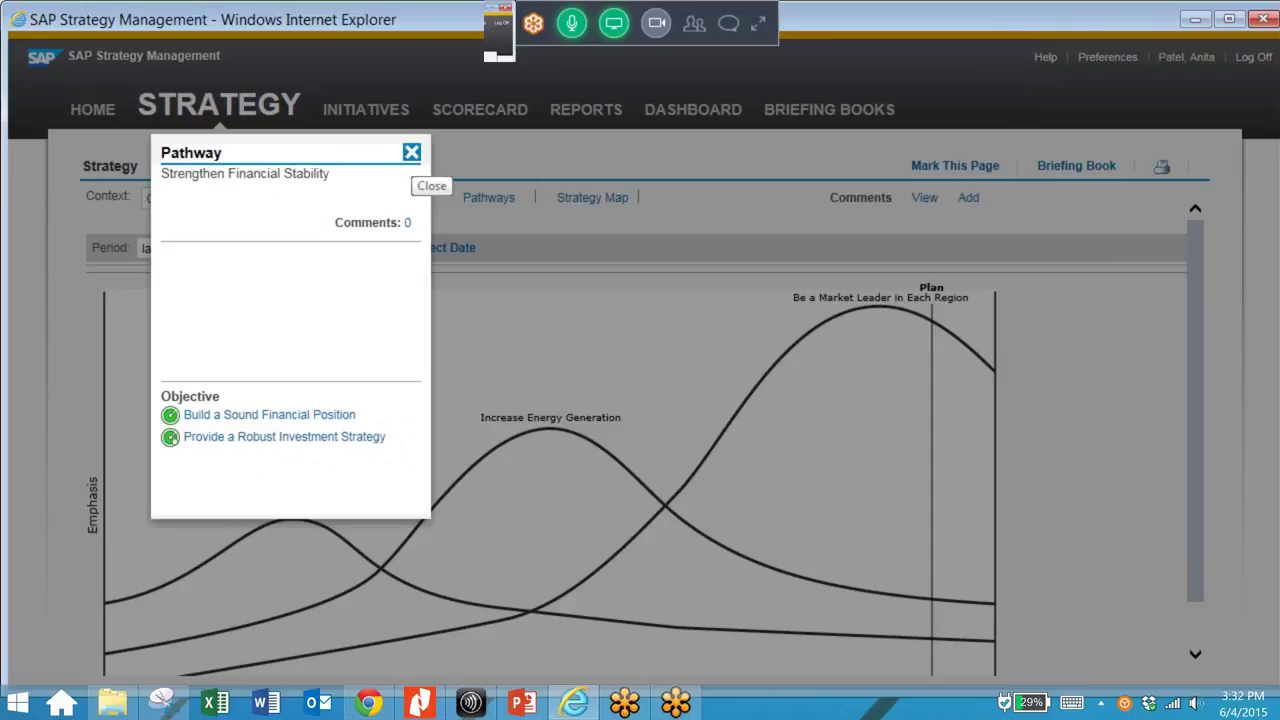
left_click(411, 152)
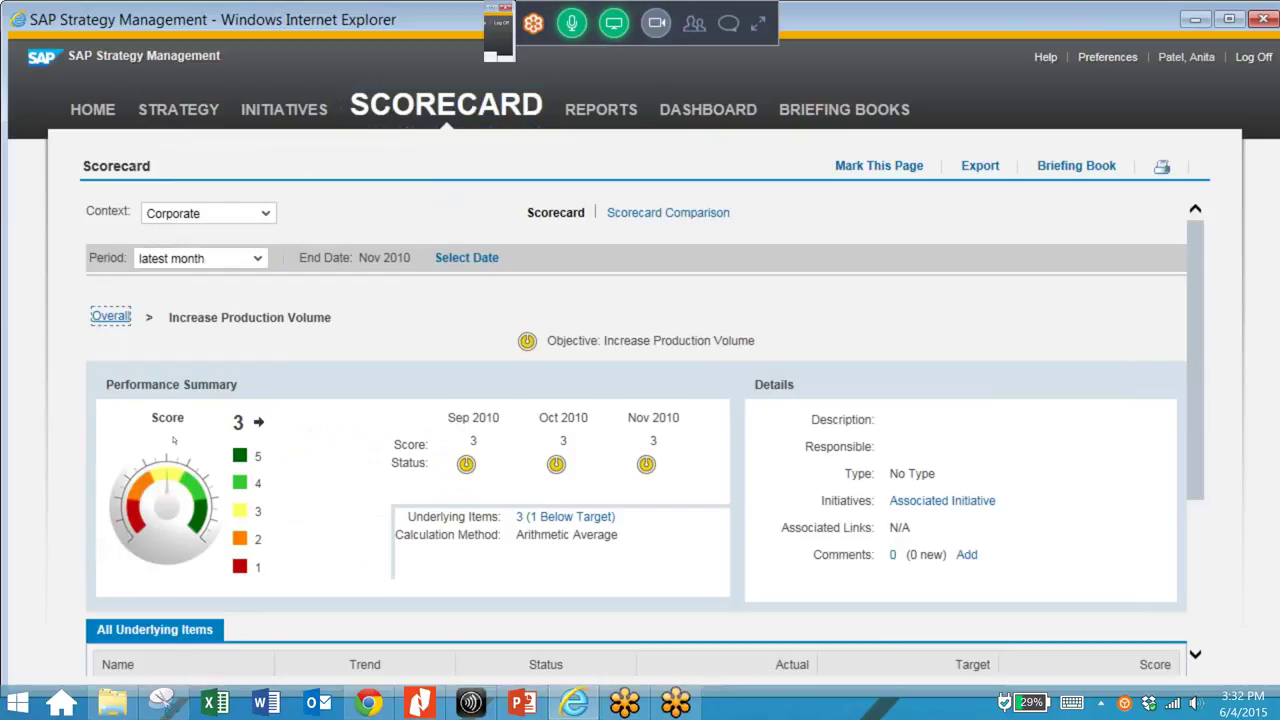
Examine the overall Corporate scorecard and the detailed performance of the Increase Production Volume objective.
key("Return")
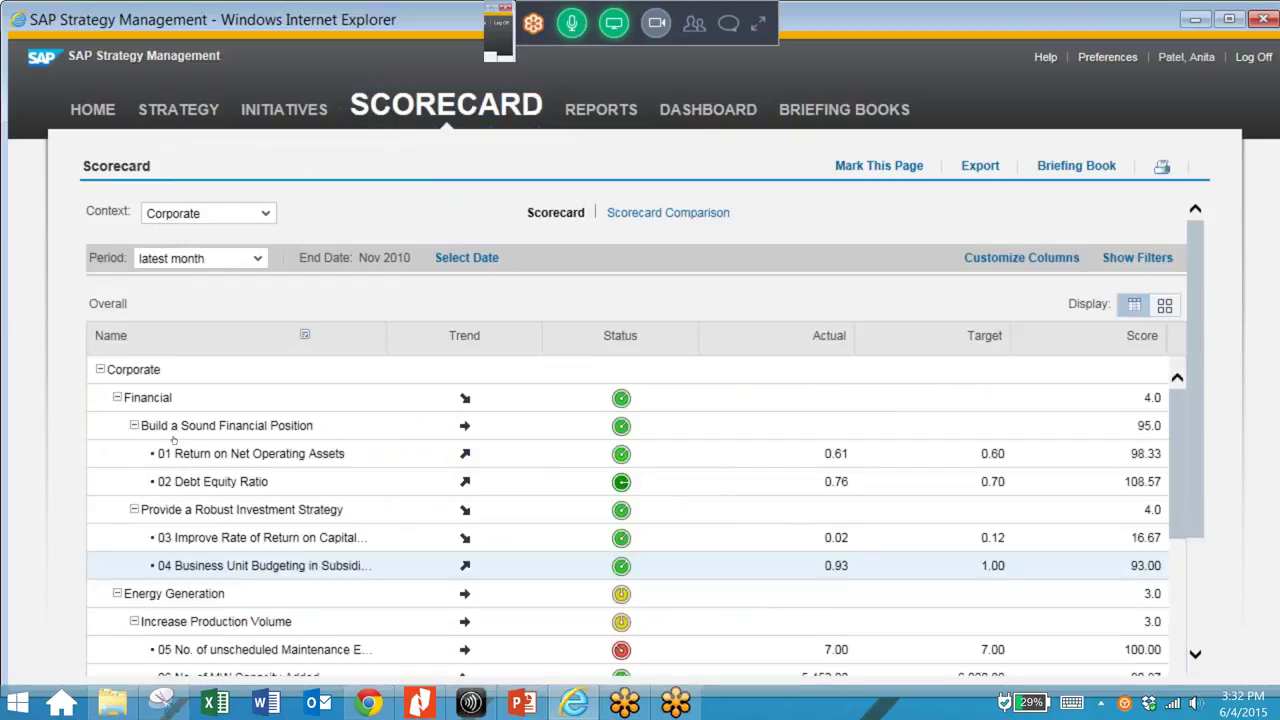
left_click(220, 621)
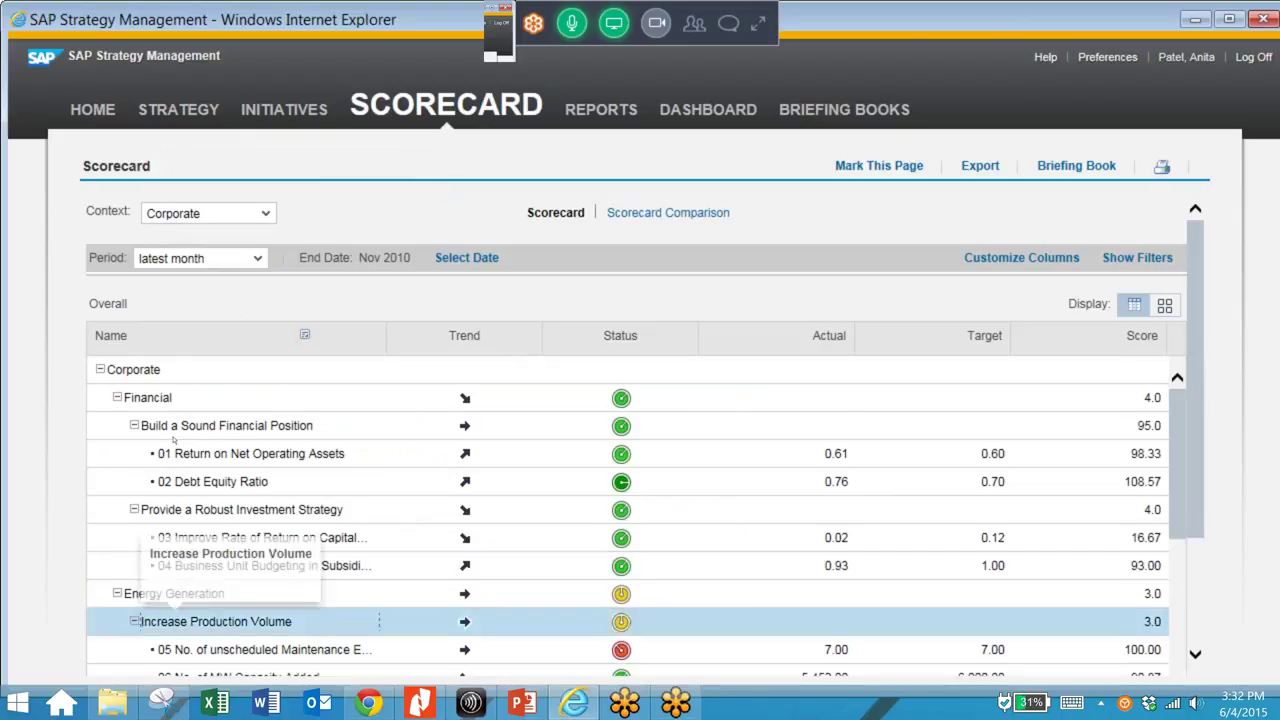
left_click(236, 622)
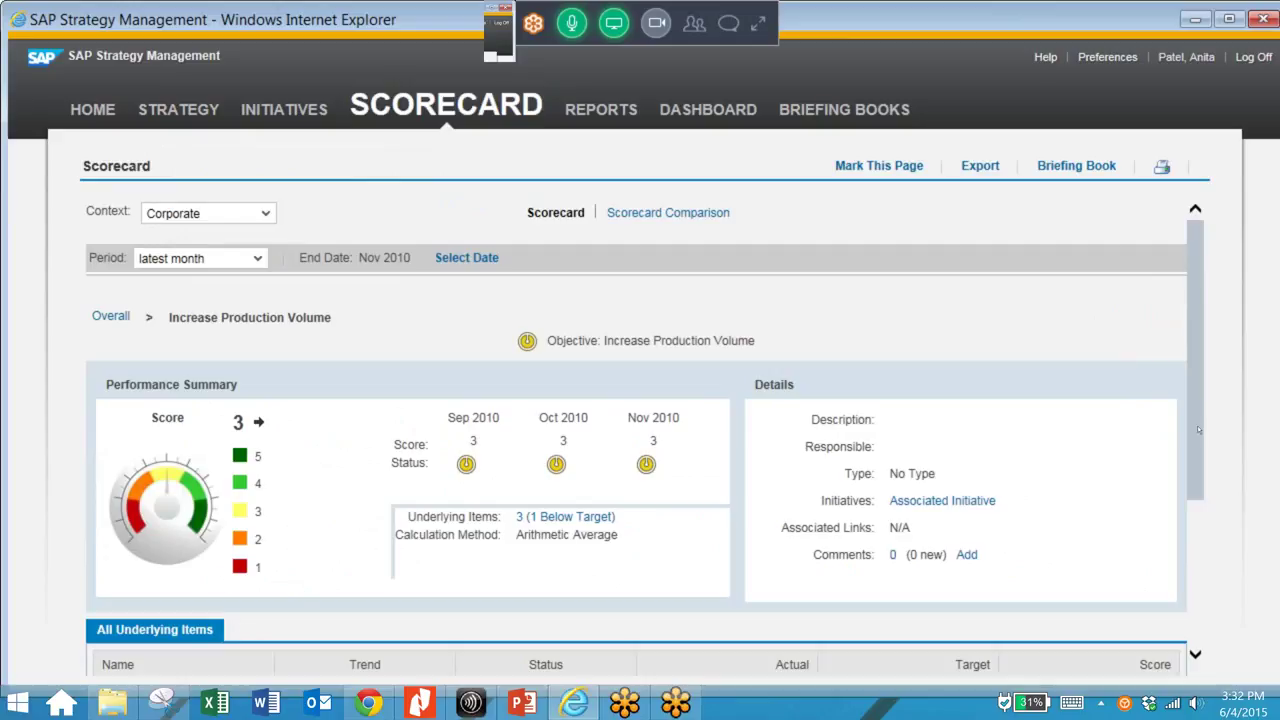
scroll(1197, 425, "down", 5)
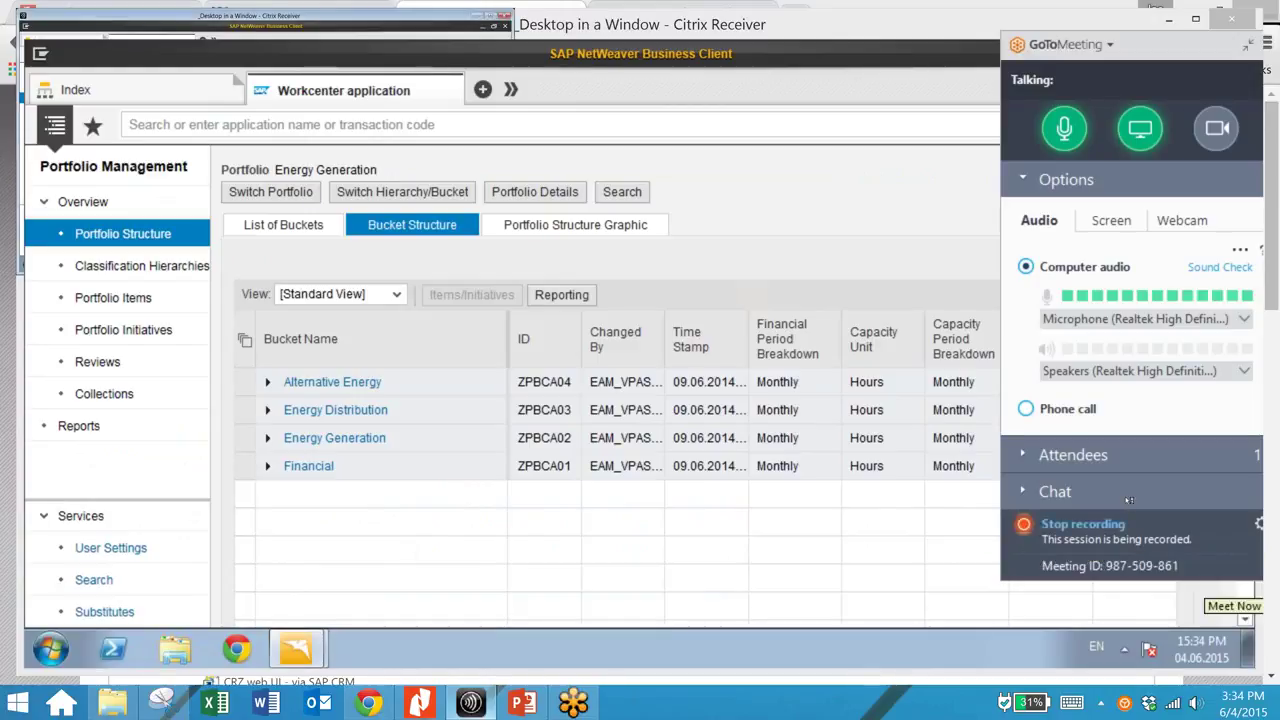
Display the Energy Generation portfolio structure as a graphic in SAP NetWeaver Business Client, allowing the SAP Graphical Editor to run.
left_click(268, 438)
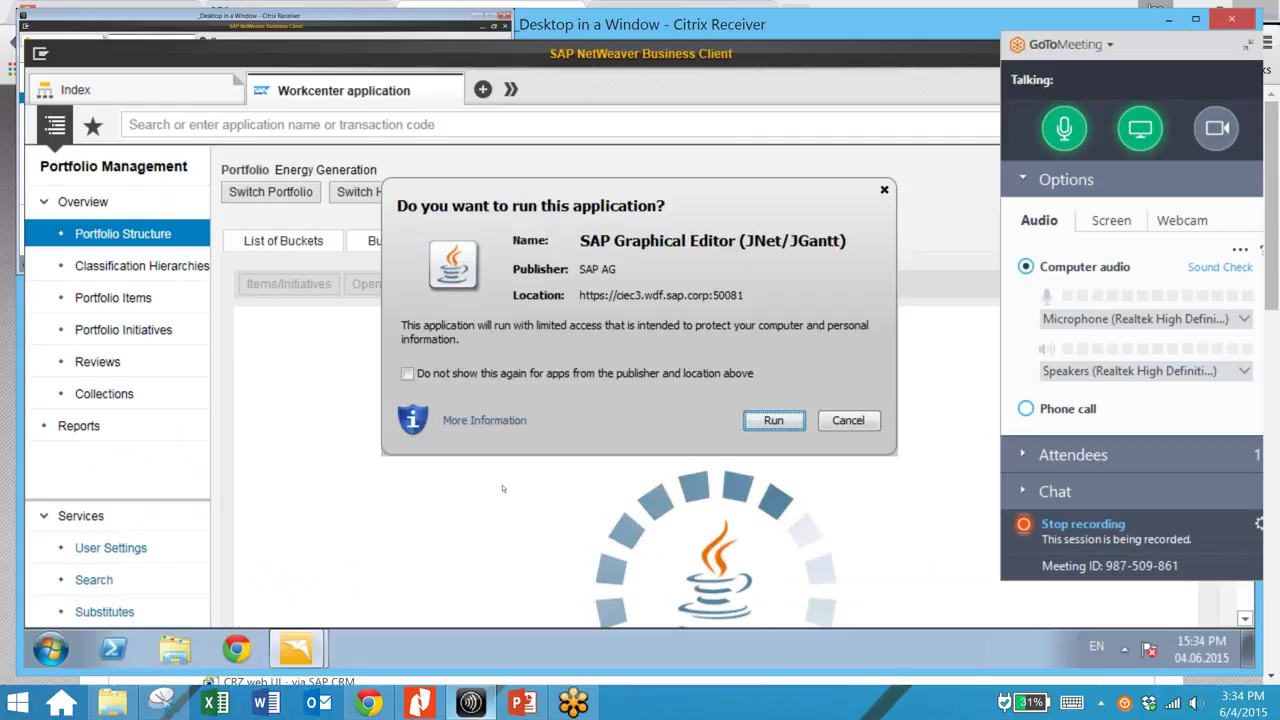
key("Return")
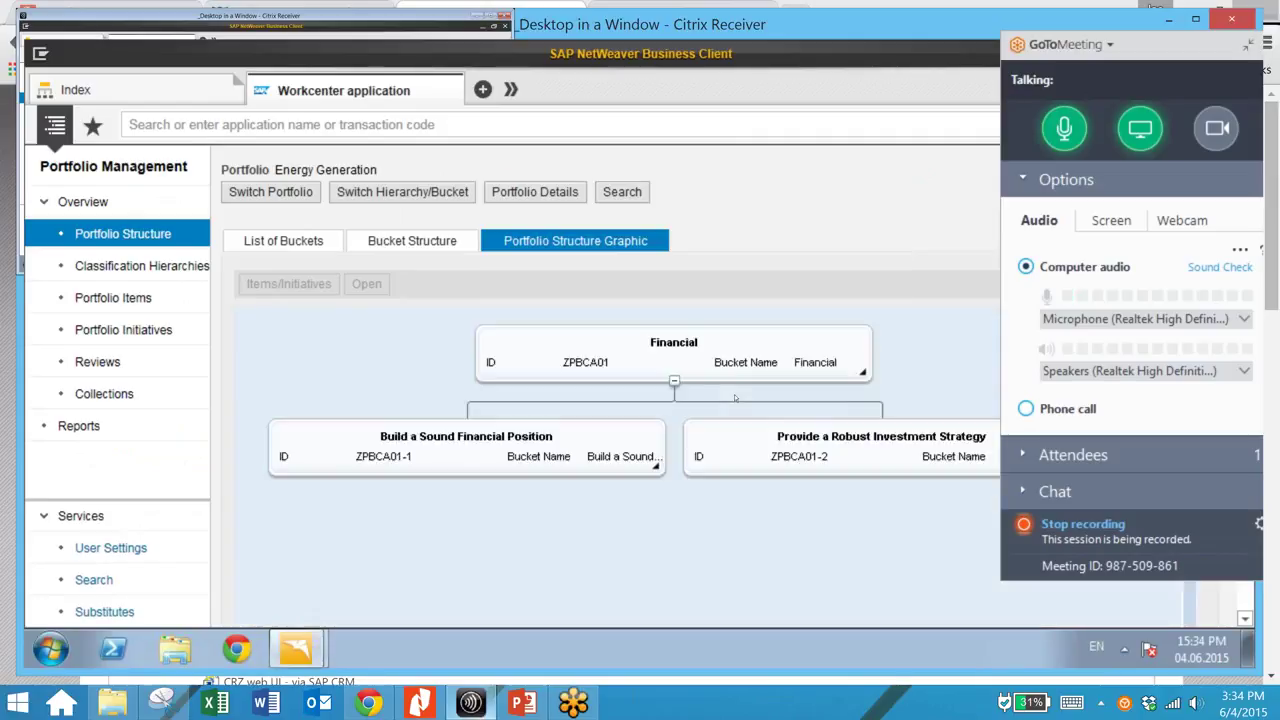
Expand APJ and Americas in the Energy Generation Alternate Hierarchy and view the portfolio's classification hierarchies graphically.
left_click(172, 268)
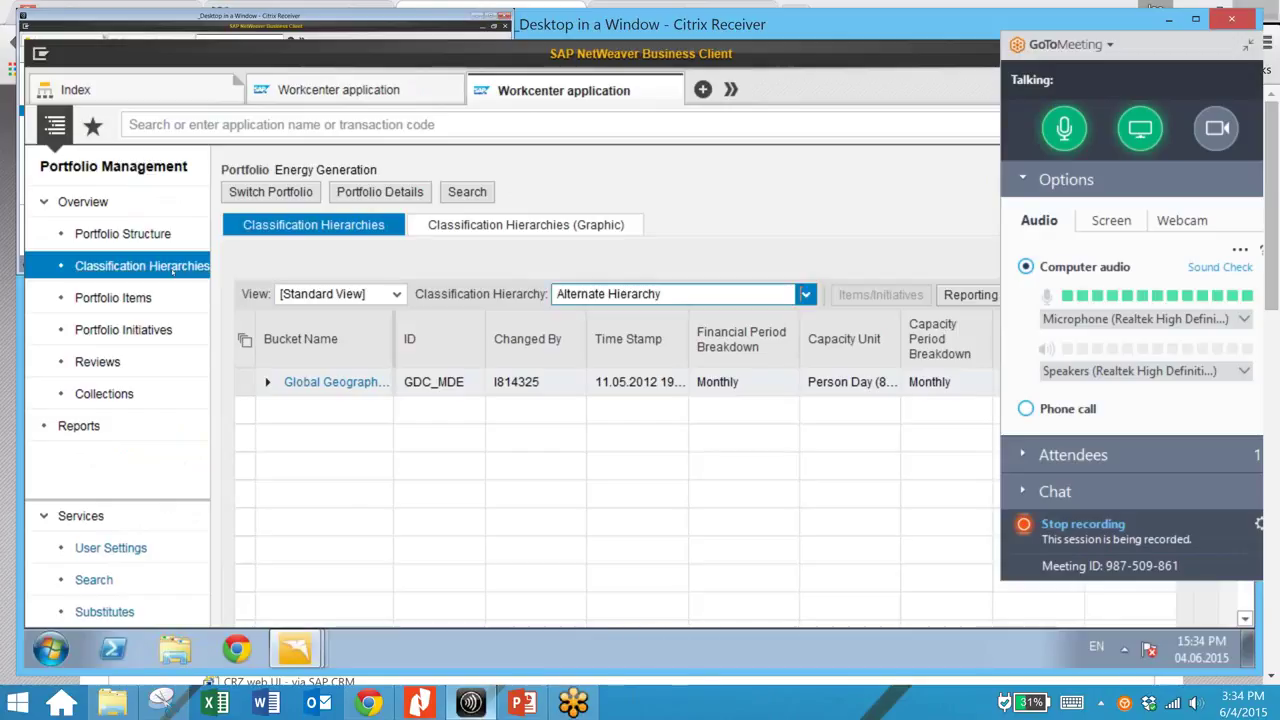
left_click(806, 294)
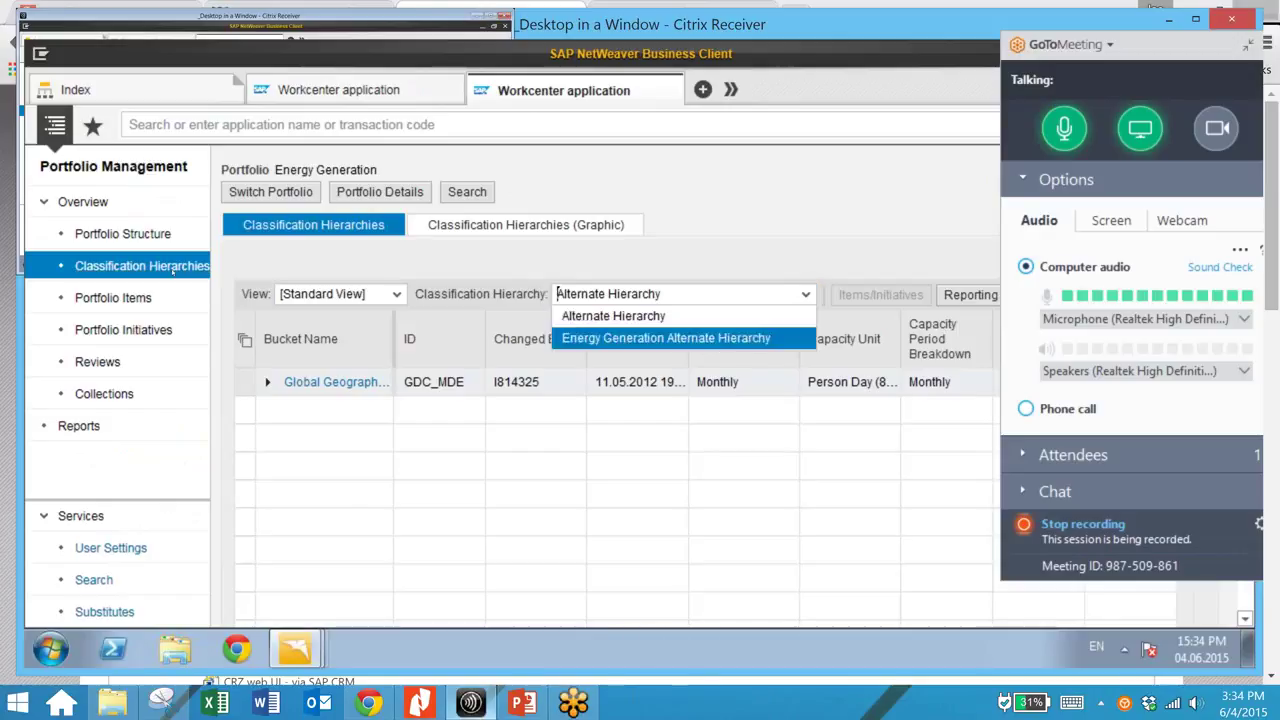
left_click(666, 338)
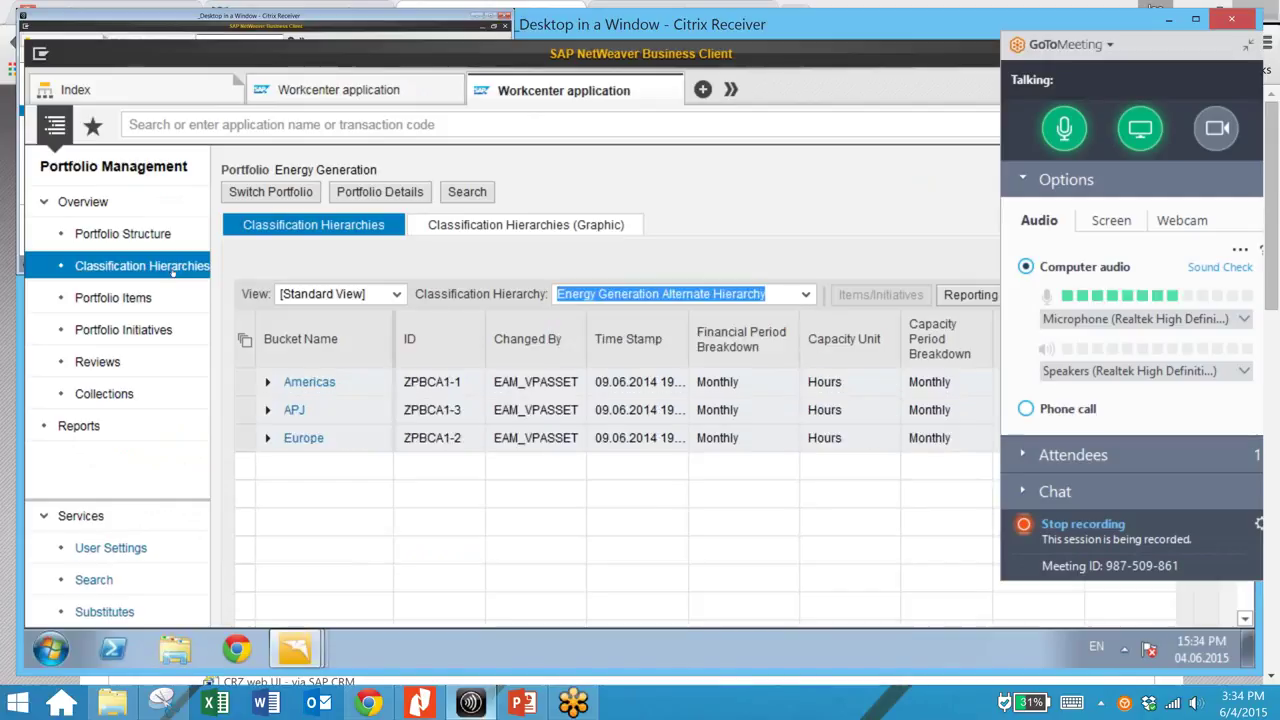
left_click(284, 397)
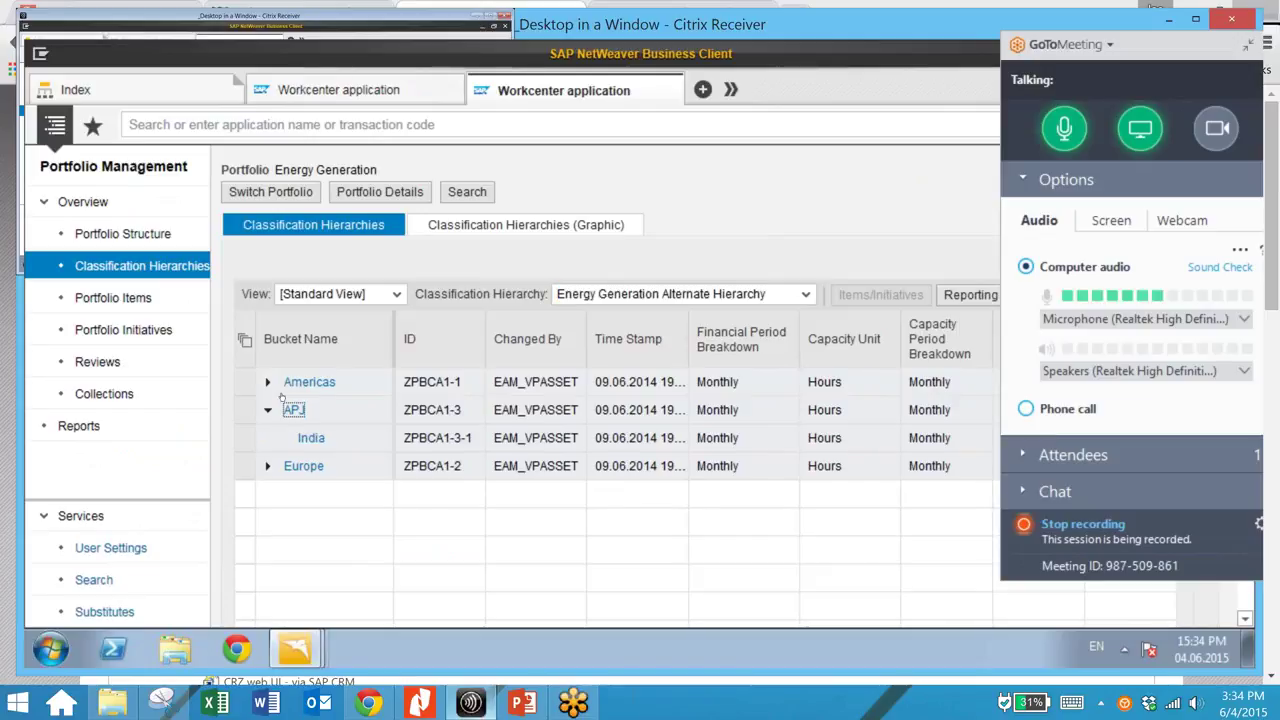
left_click(282, 394)
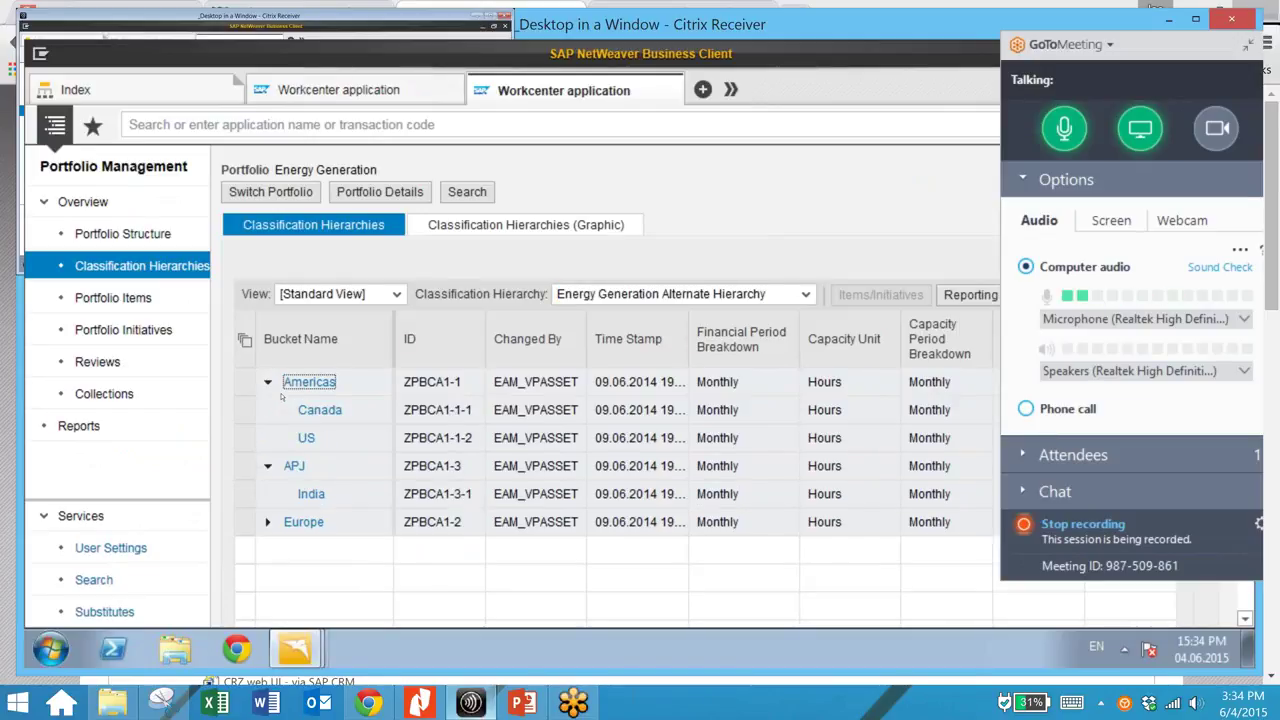
left_click(526, 225)
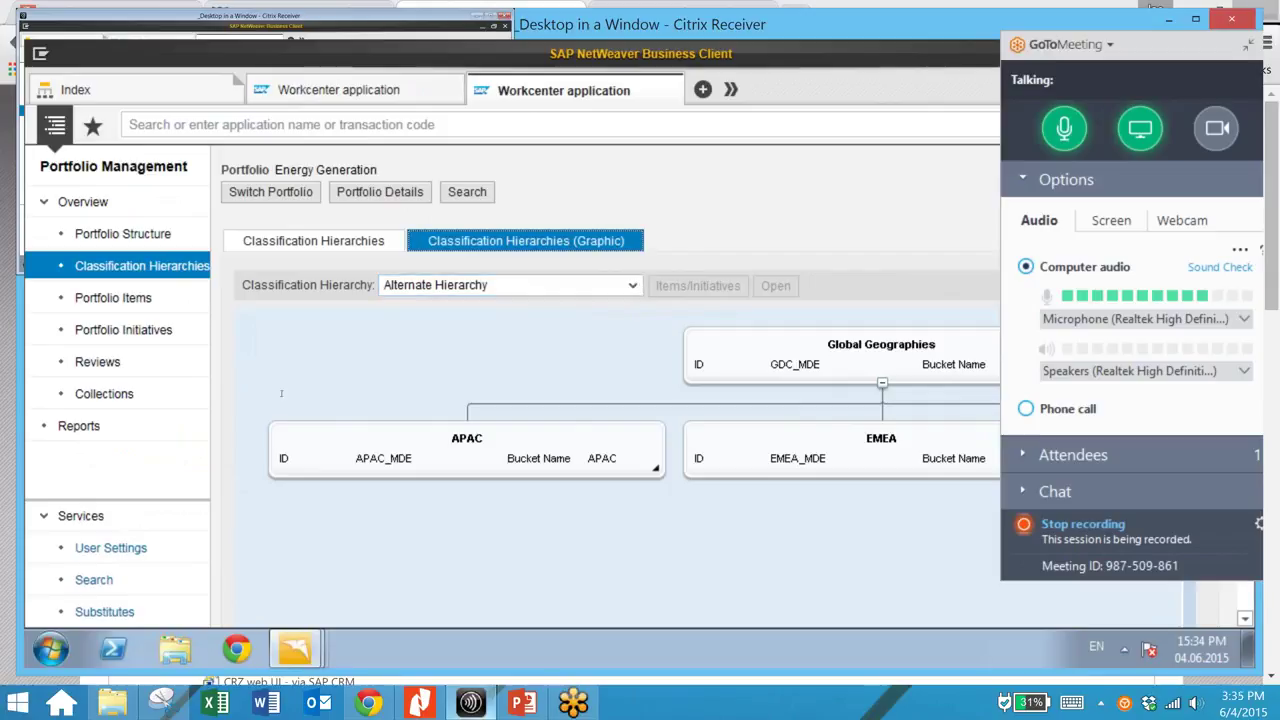
Start a new portfolio initiative and assign it to the Increase in Production Volume bucket under Energy Generation.
left_click(124, 330)
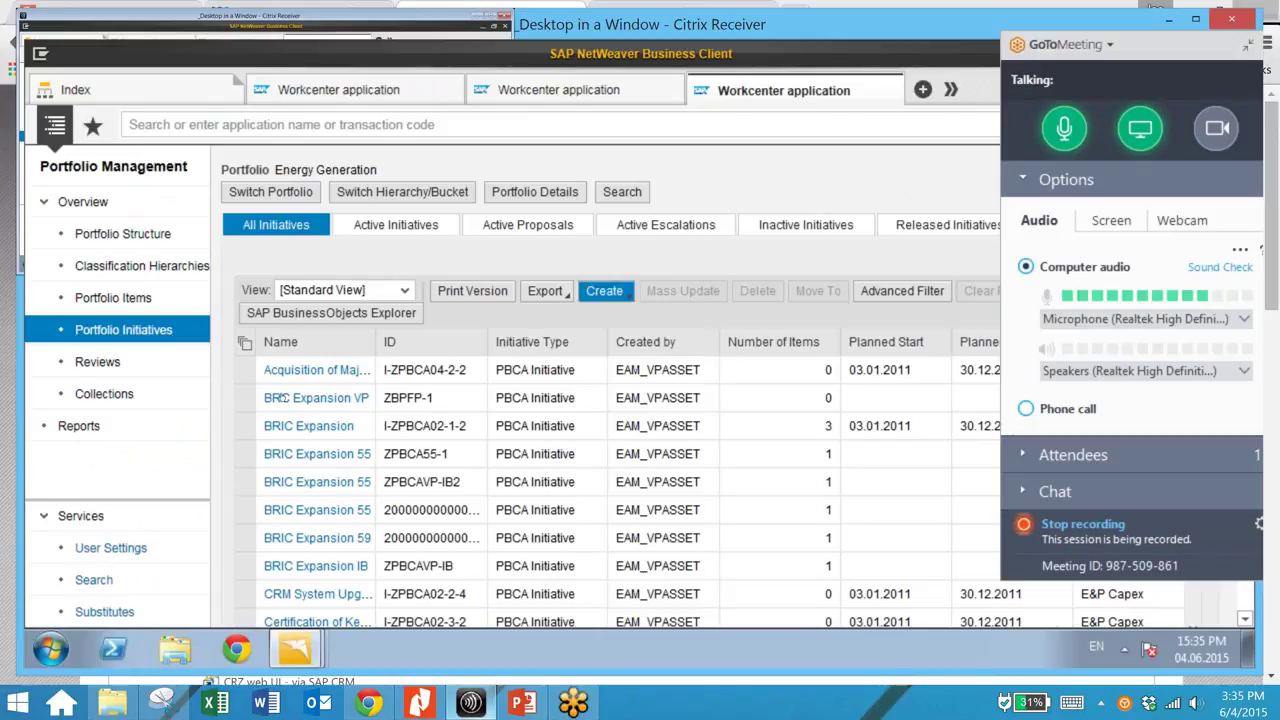
left_click(626, 295)
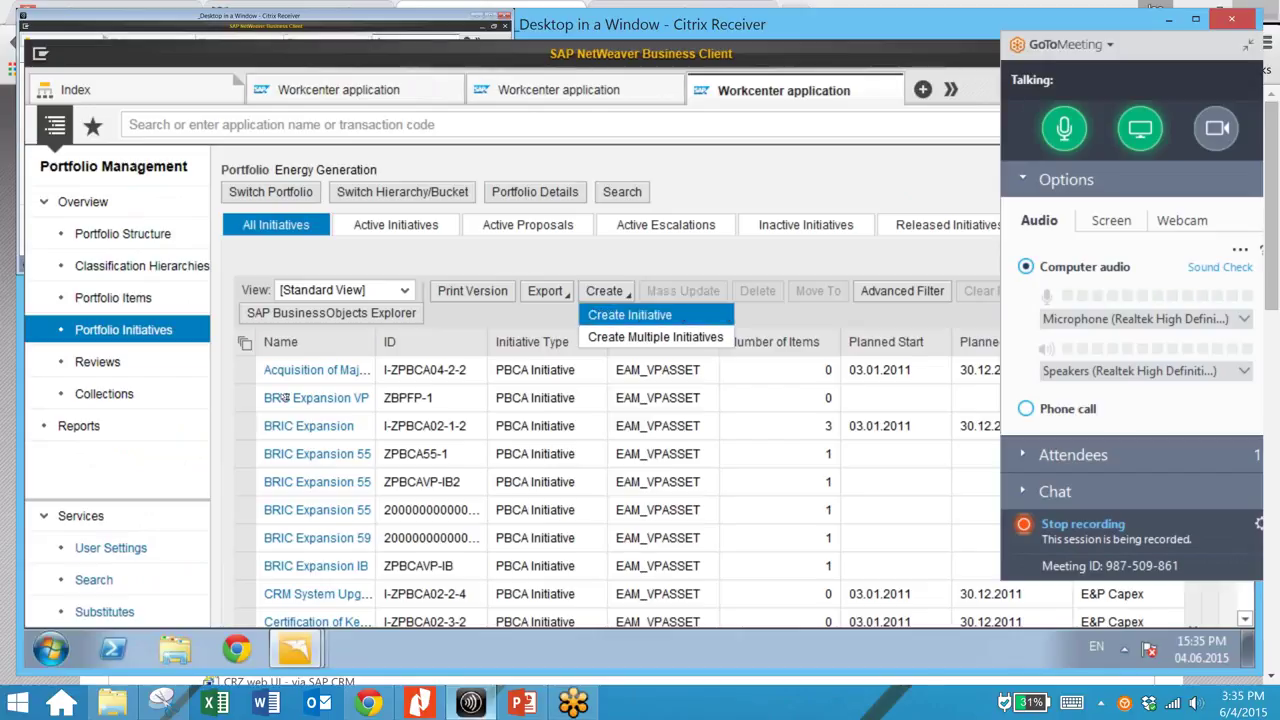
key("Return")
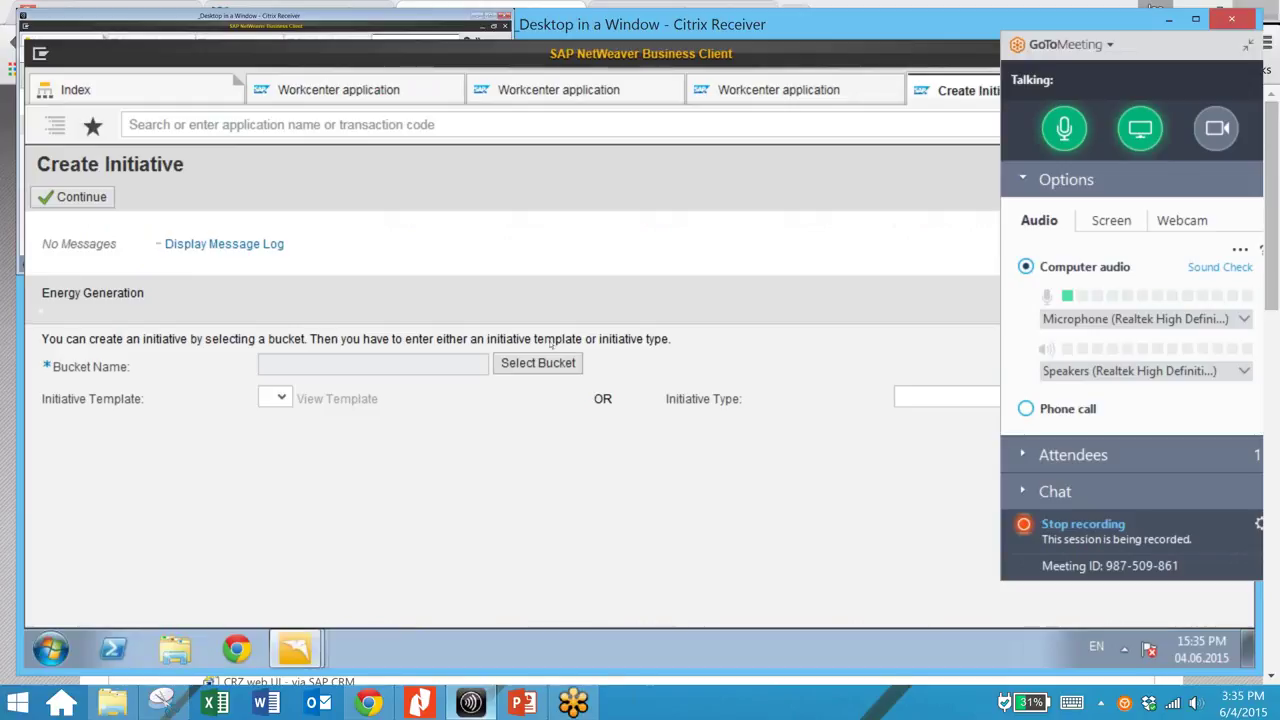
left_click(546, 361)
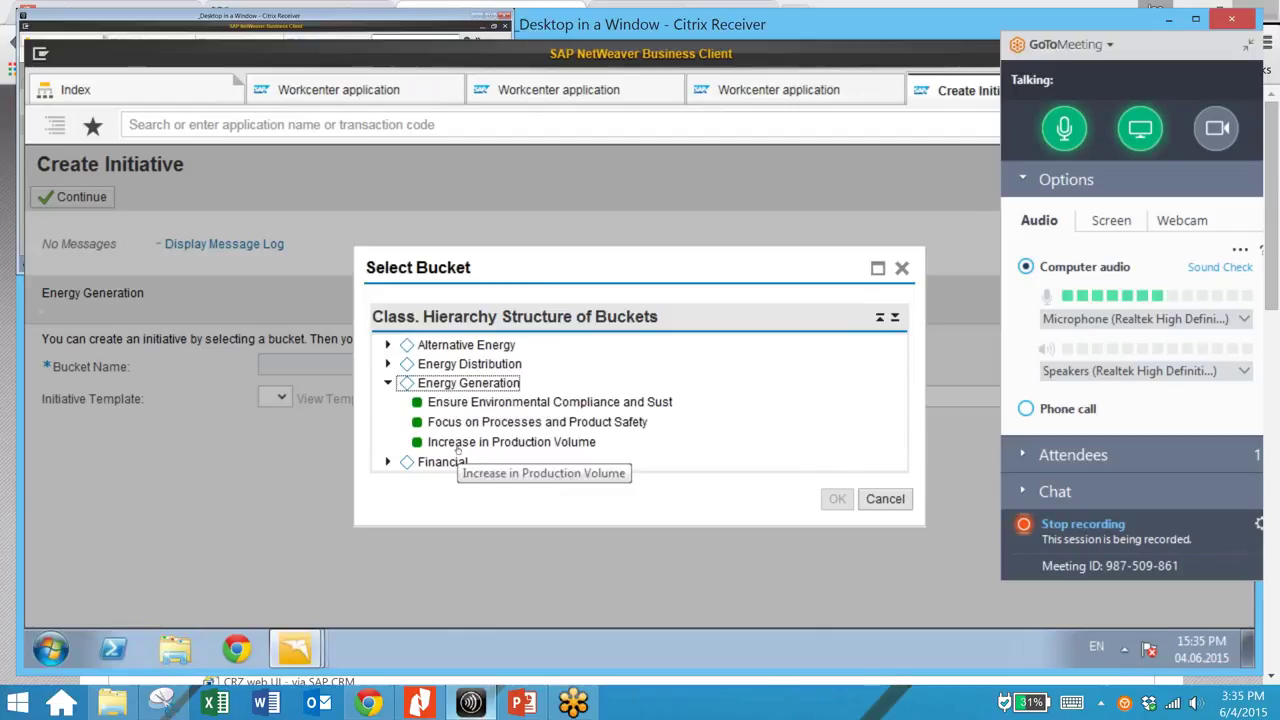
left_click(457, 447)
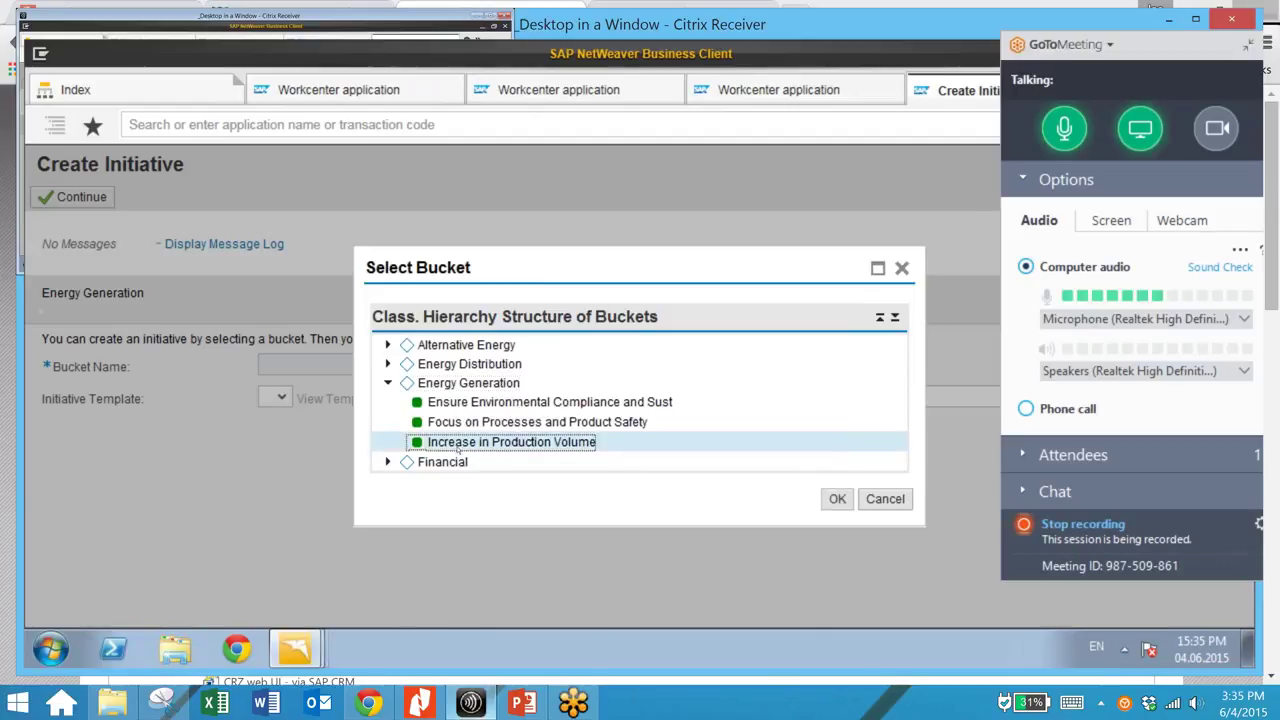
double_click(457, 447)
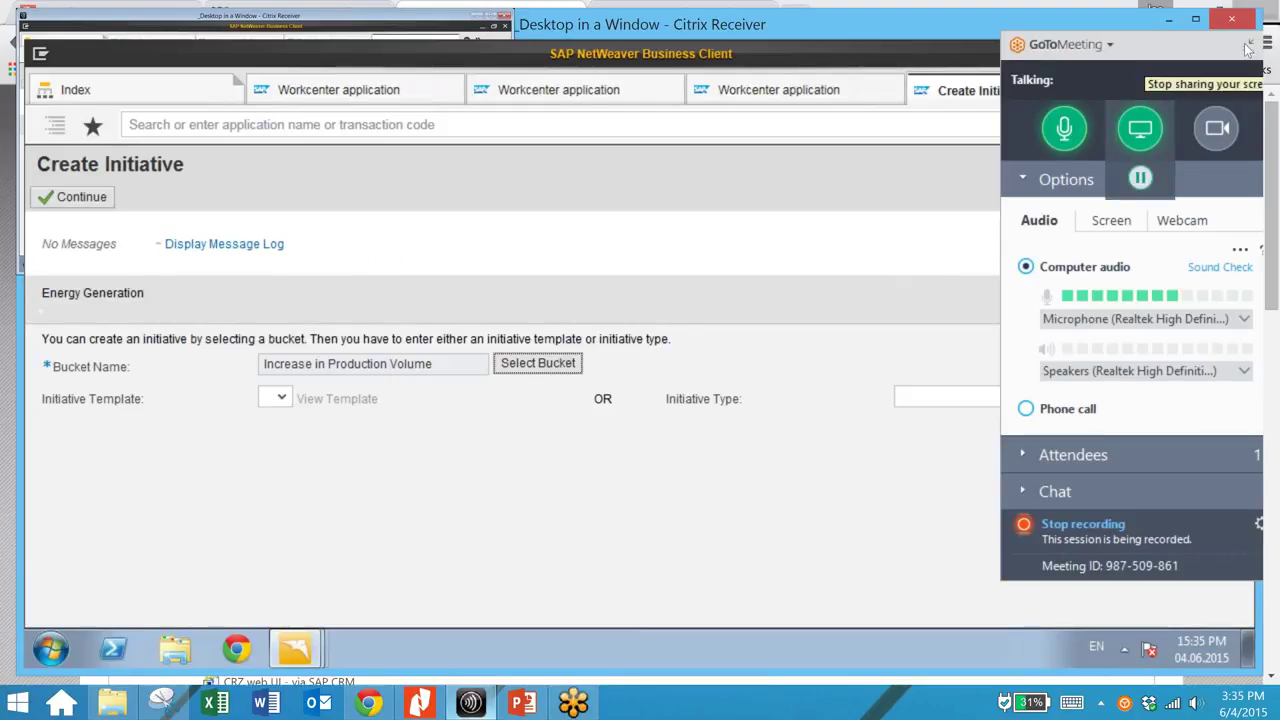
Set the initiative type to PBCA Initiative and continue to the initiative's general information.
left_click(900, 397)
left_click(940, 418)
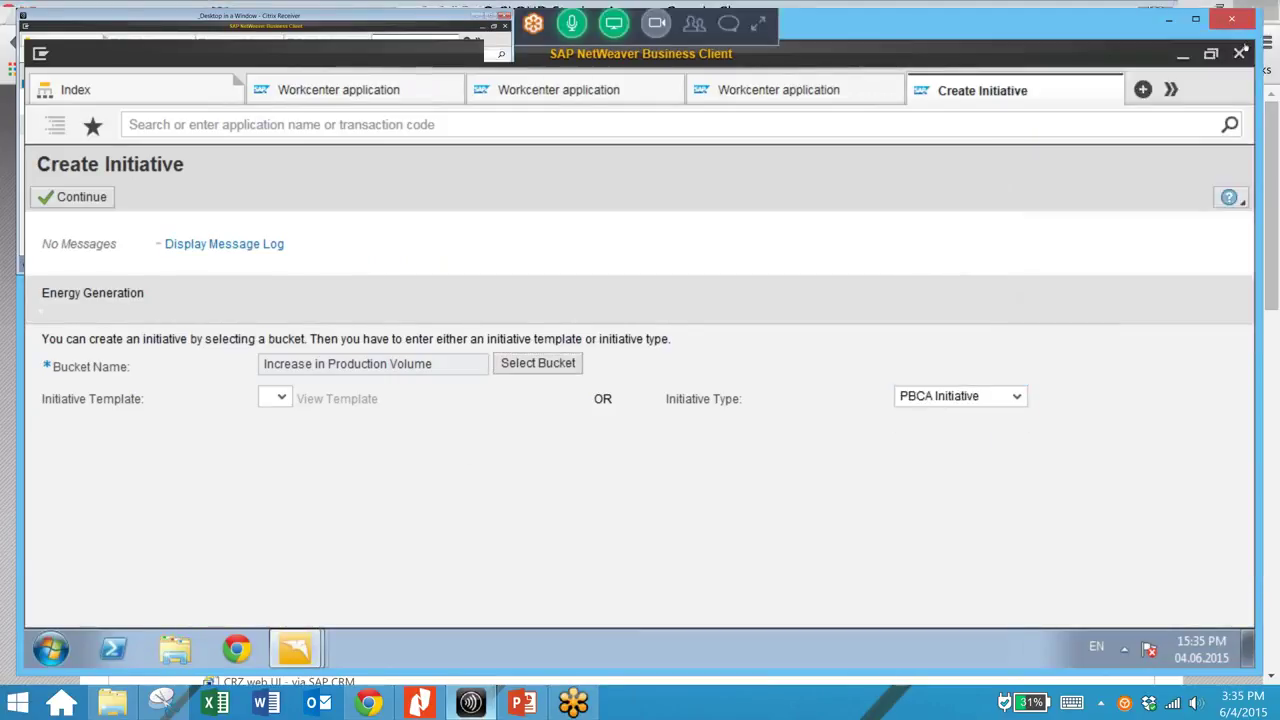
left_click(88, 203)
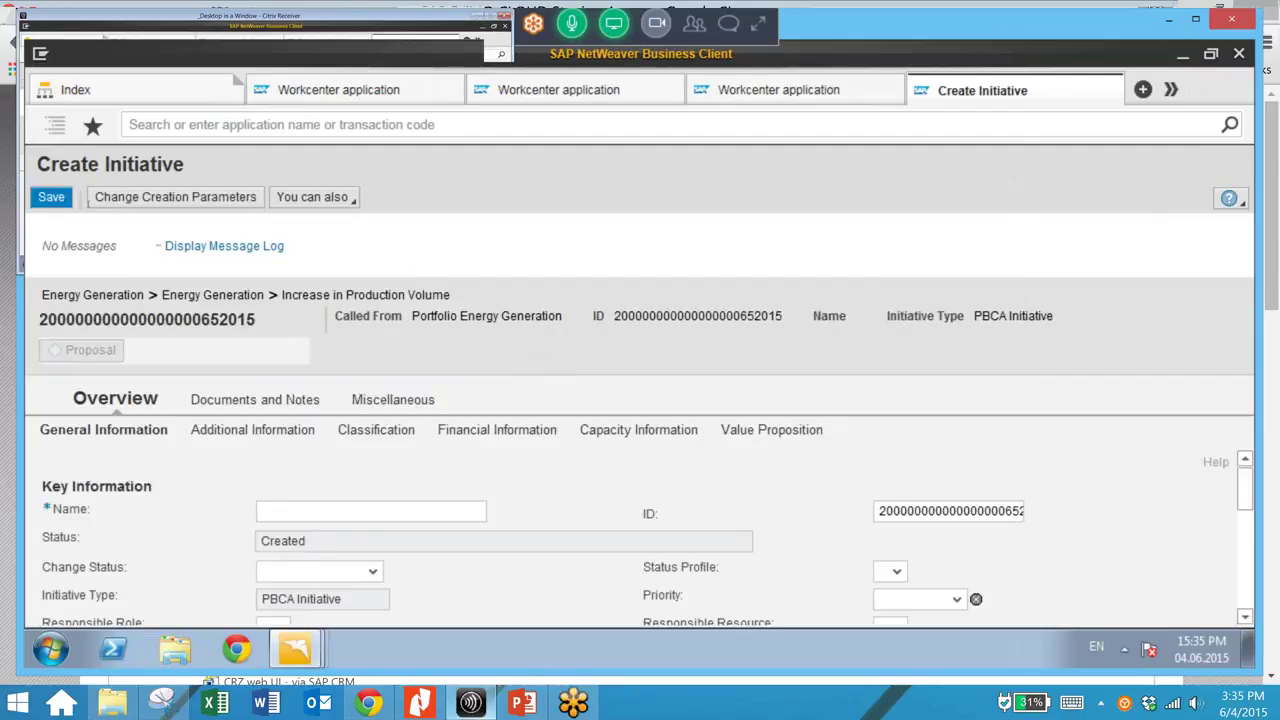
Enter BRIC Expansion 55 as the new initiative's name.
left_click(292, 516)
type("B")
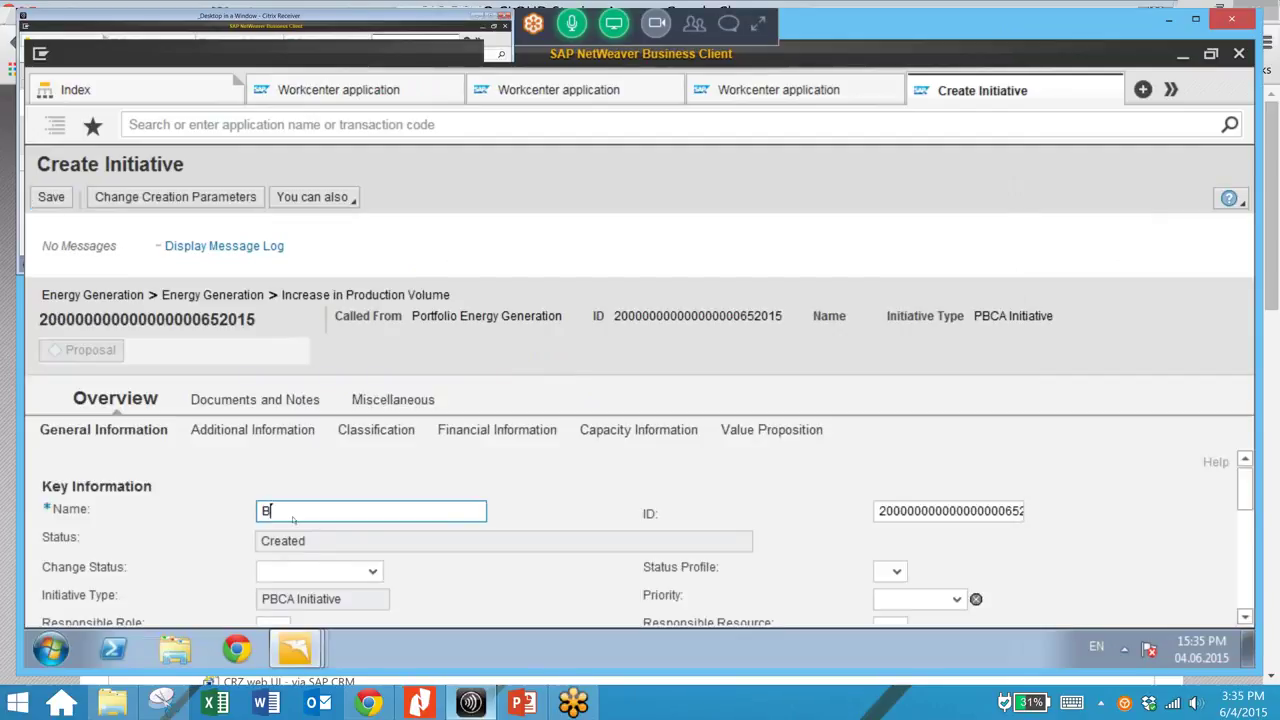
type("RIC")
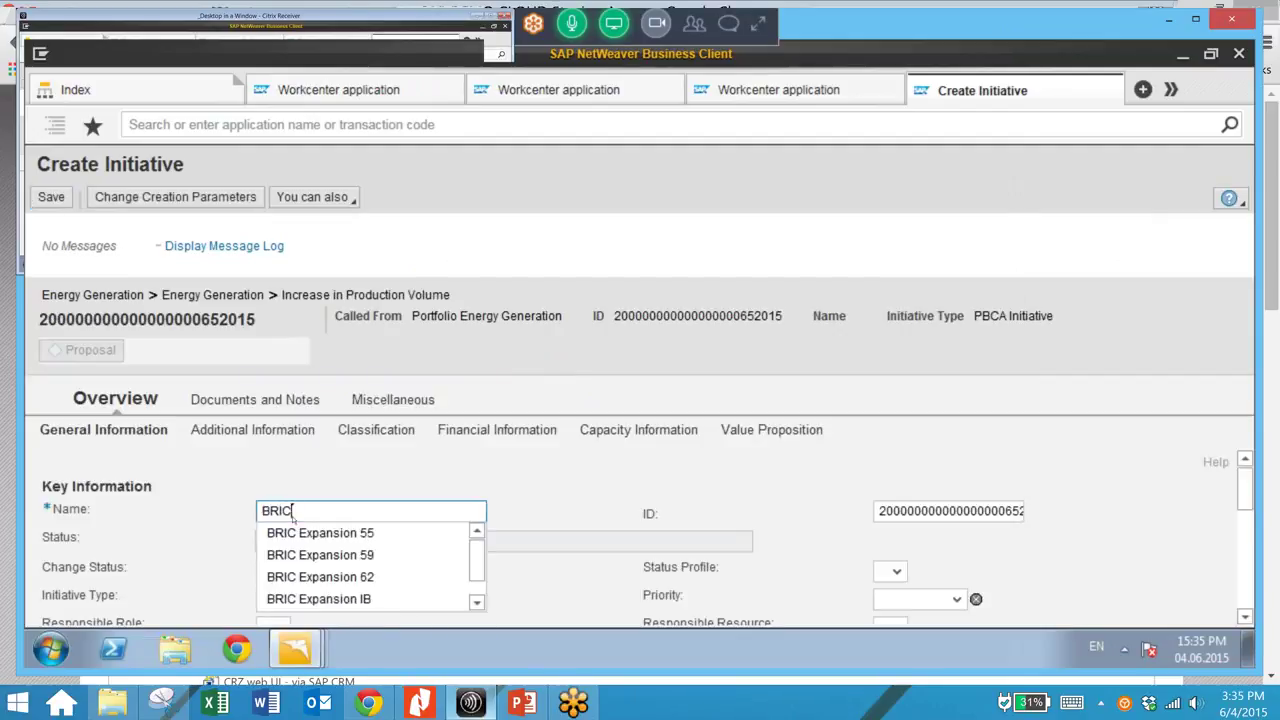
left_click(355, 533)
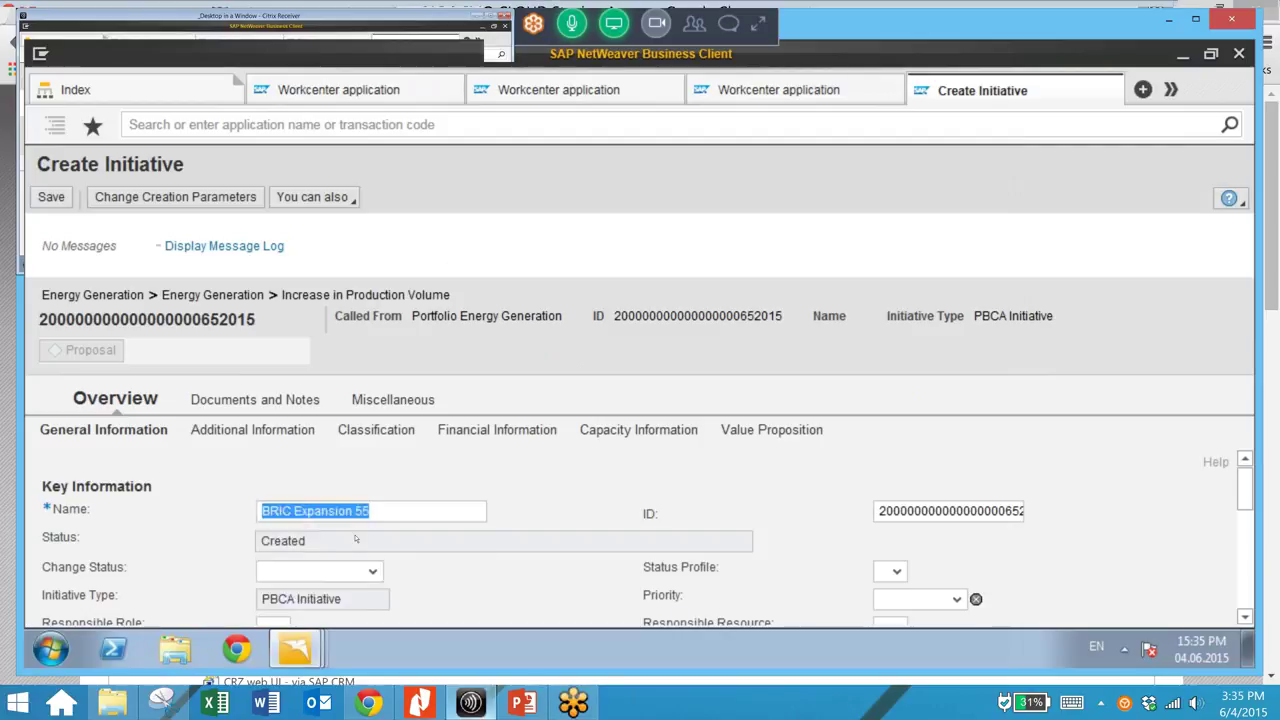
Change the new initiative's name to BRIC Expansion JP.
key("BackSpace")
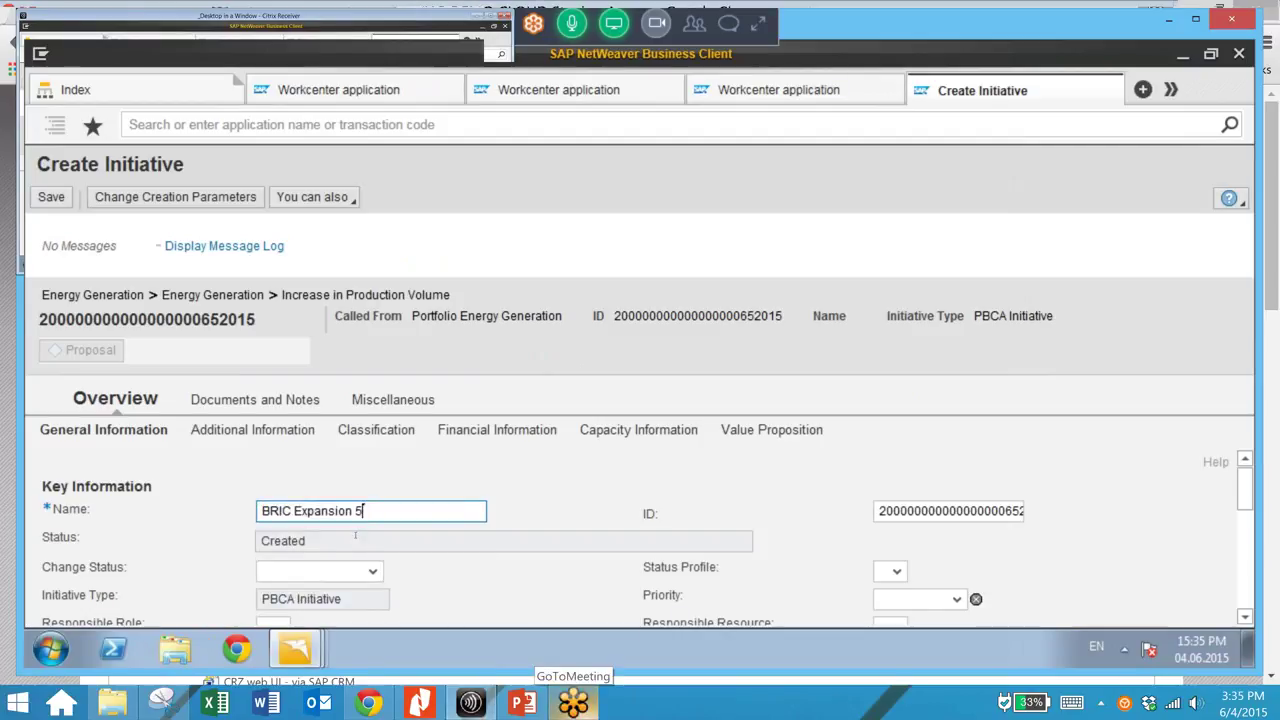
key("BackSpace")
type("JP")
key("Tab")
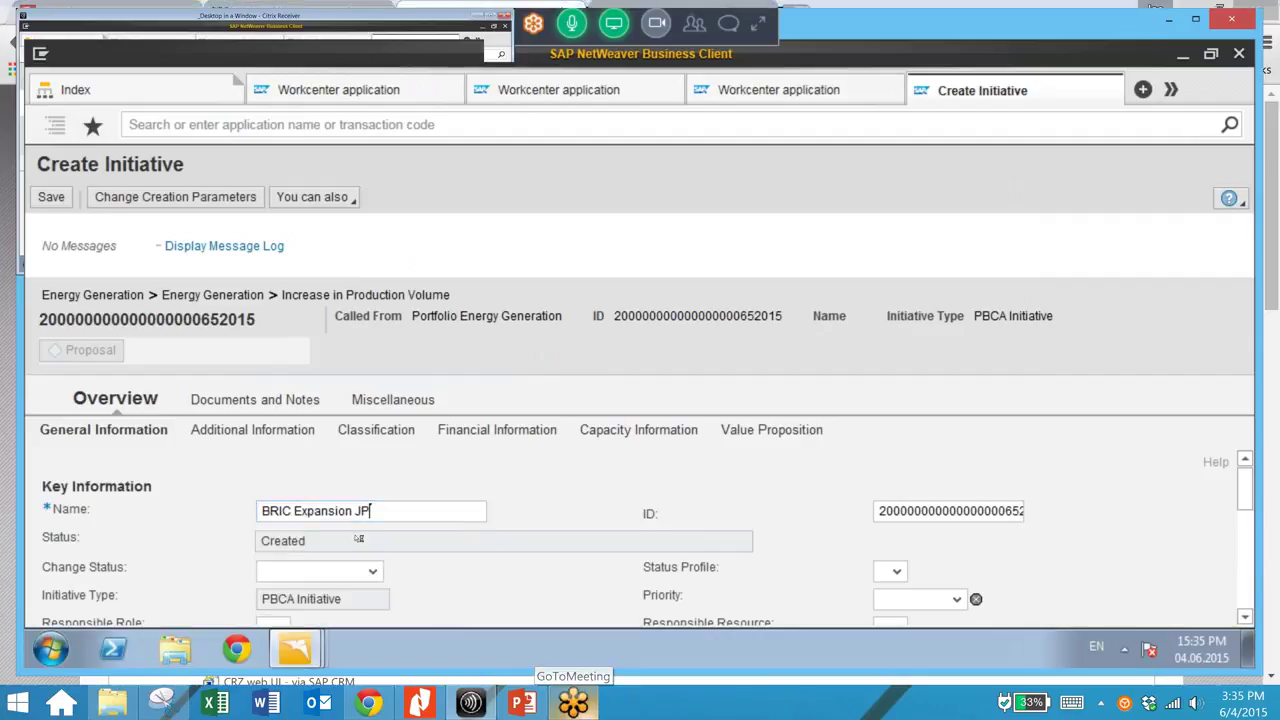
Replace the initiative's generated ID with ZBPCAVP-JP.
left_click_drag(1005, 511, 877, 512)
key("BackSpace")
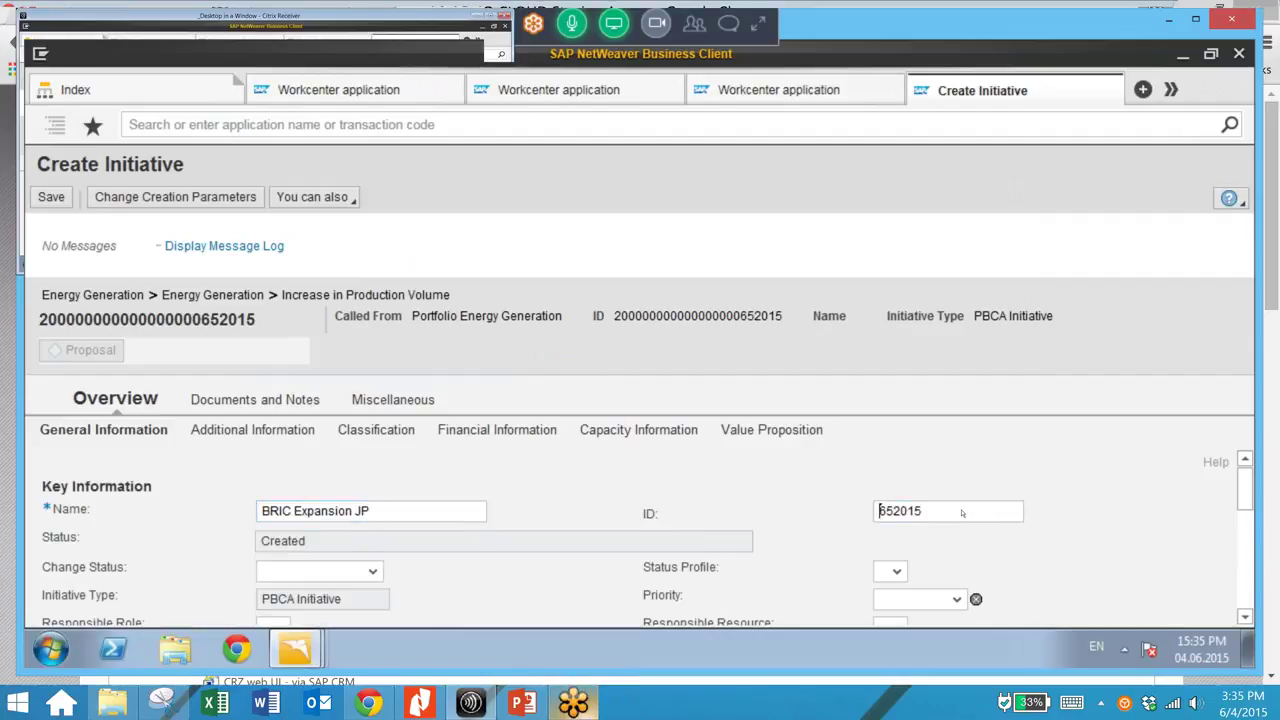
key("shift+End")
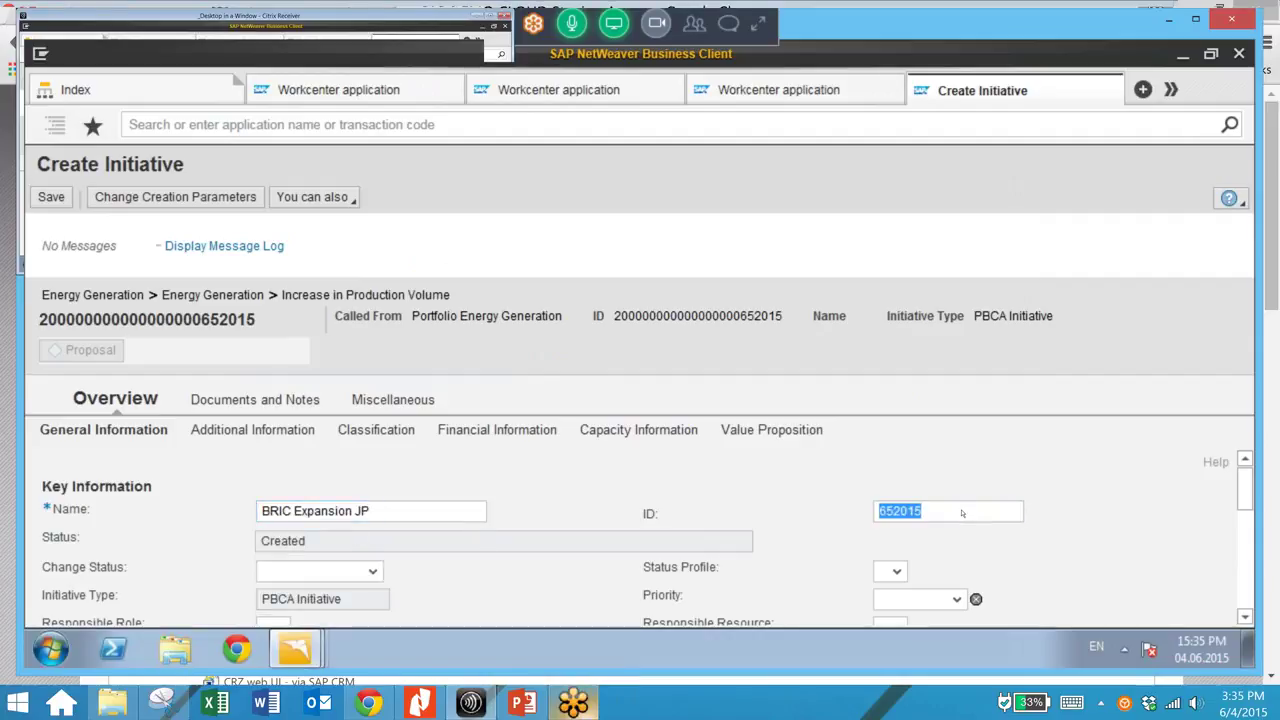
key("Delete")
type("ZB")
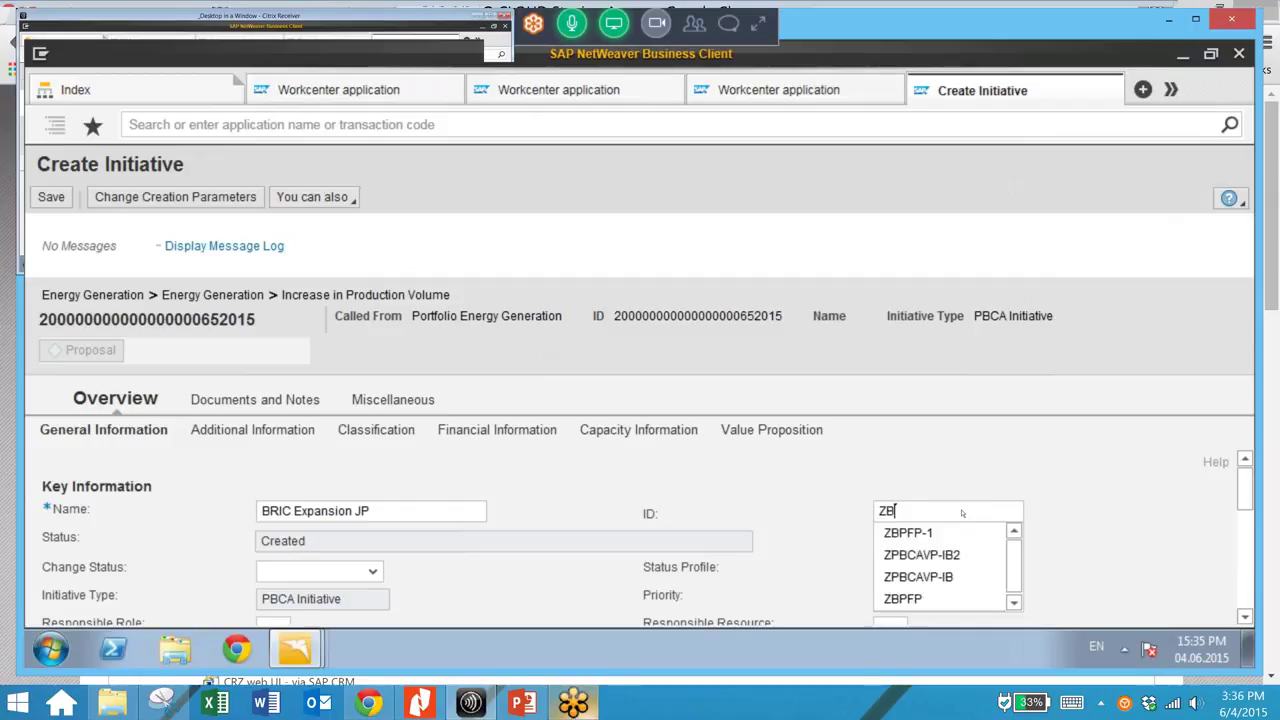
type("P")
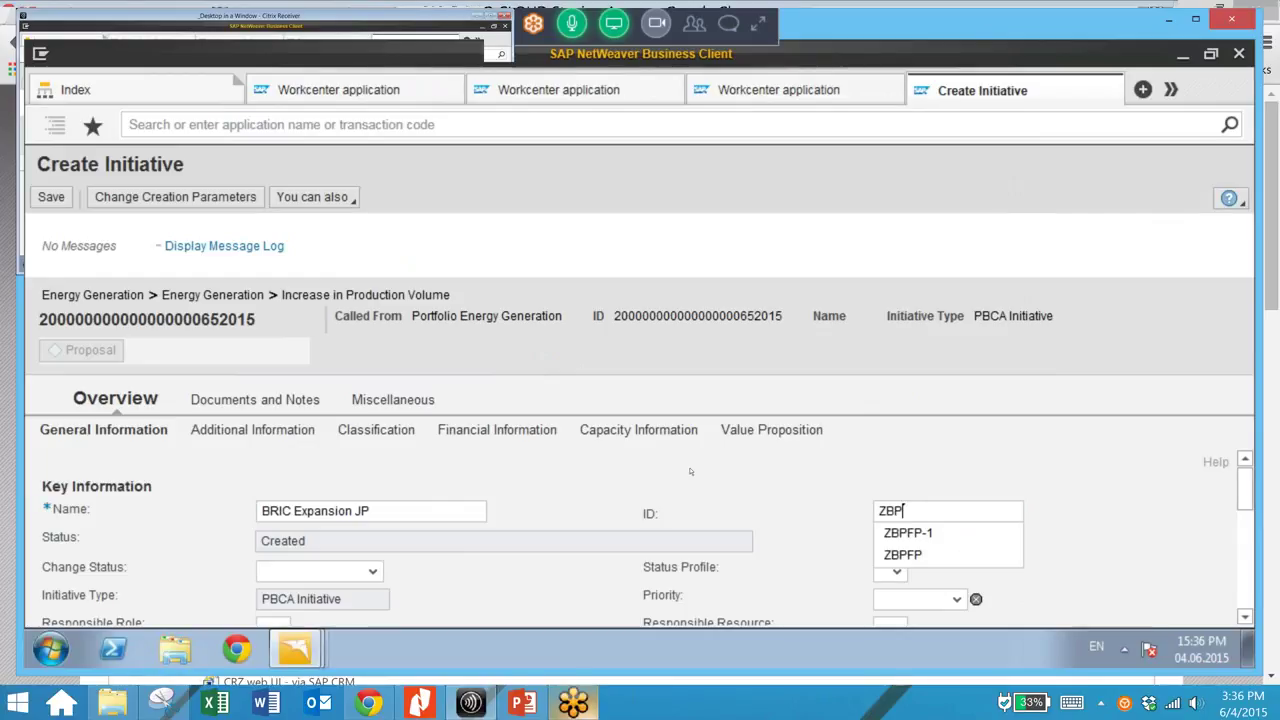
type("CAVP-")
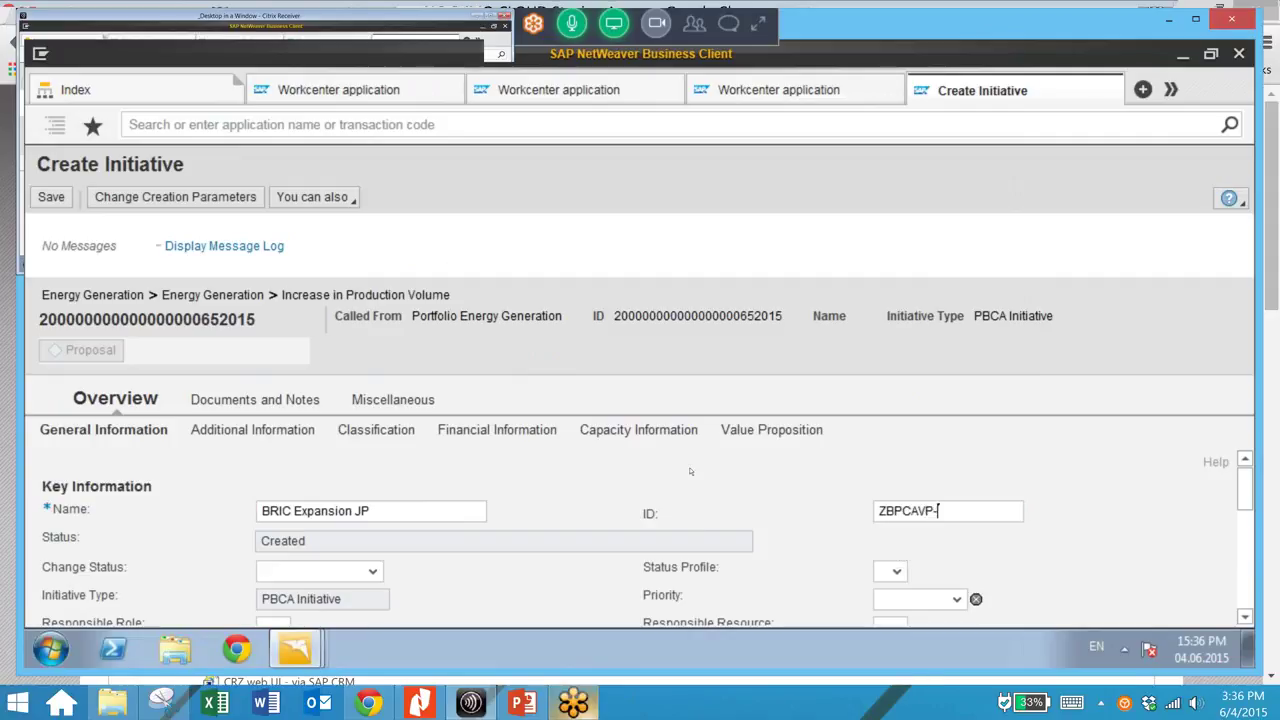
type("JP")
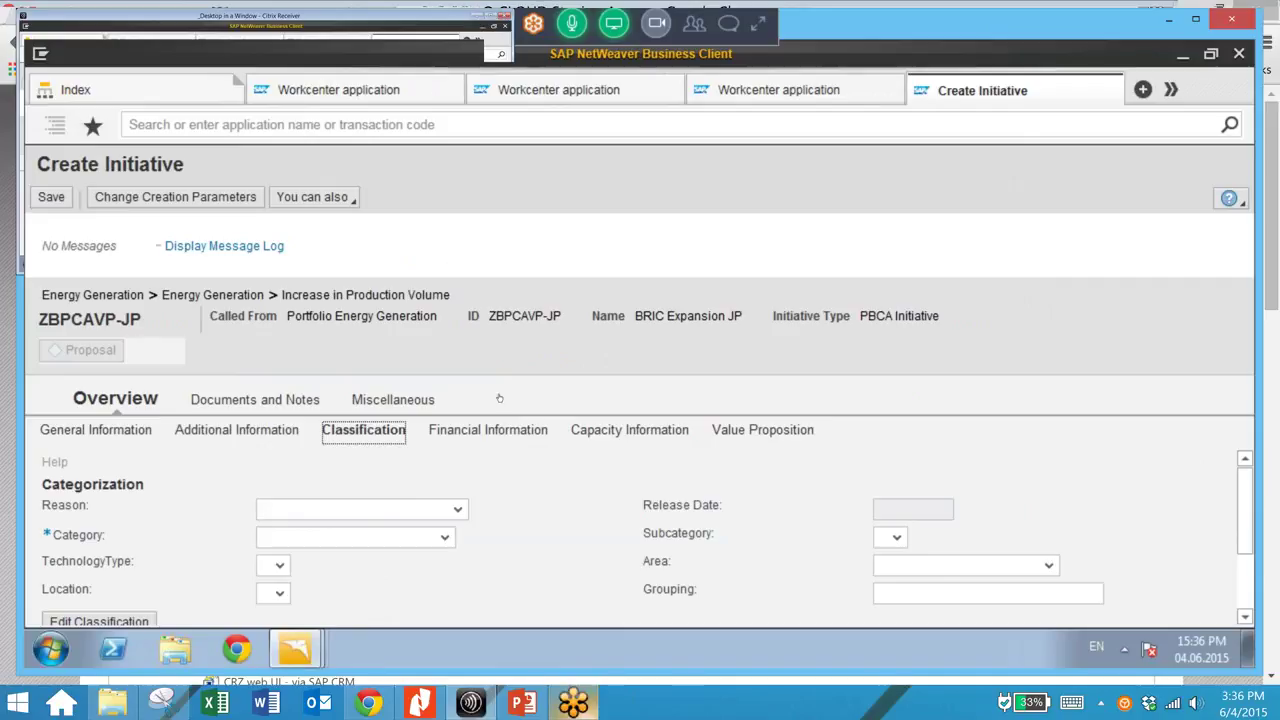
Set the initiative's classification category to E&P Capex.
left_click(445, 537)
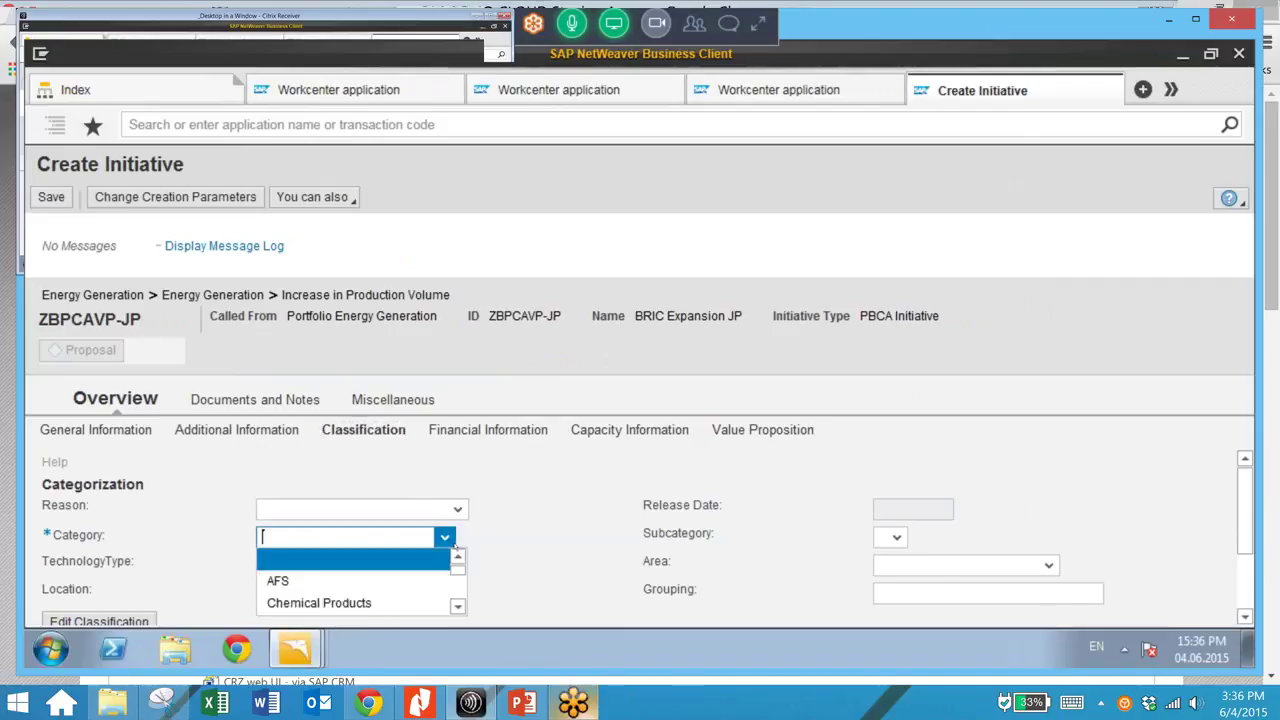
scroll(458, 547, "down", 1)
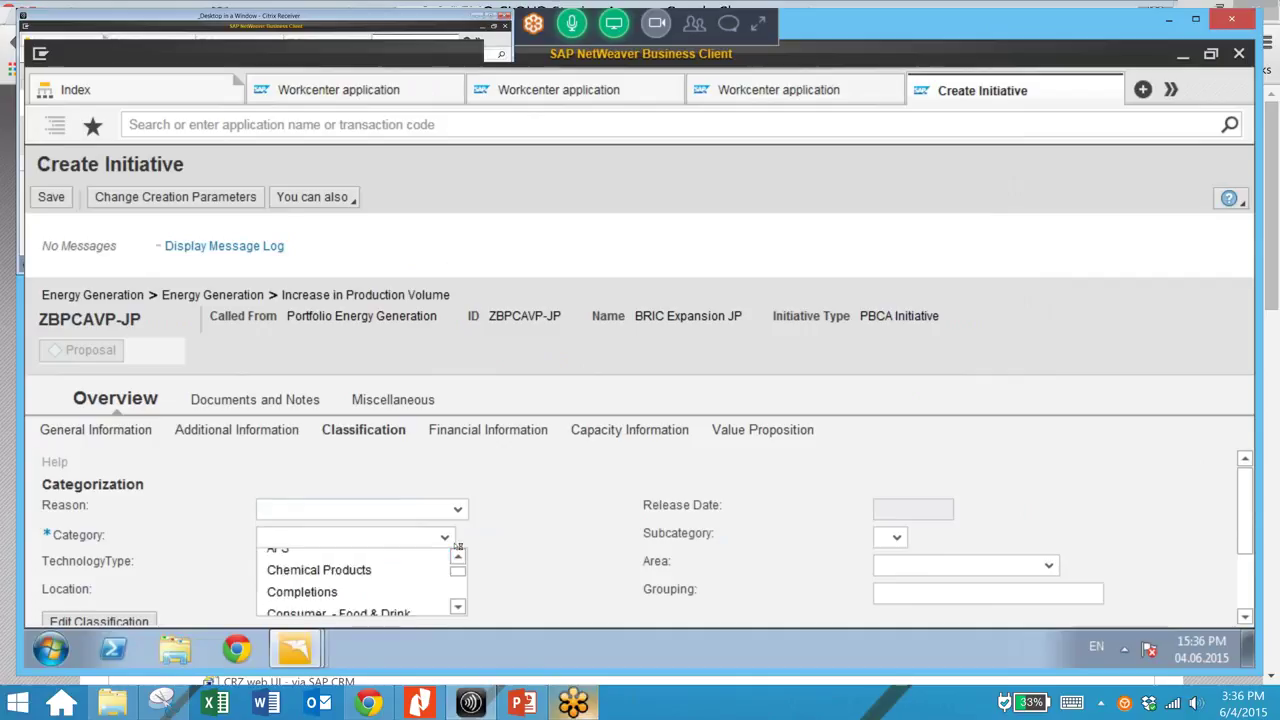
scroll(458, 547, "down", 1)
scroll(325, 578, "down", 2)
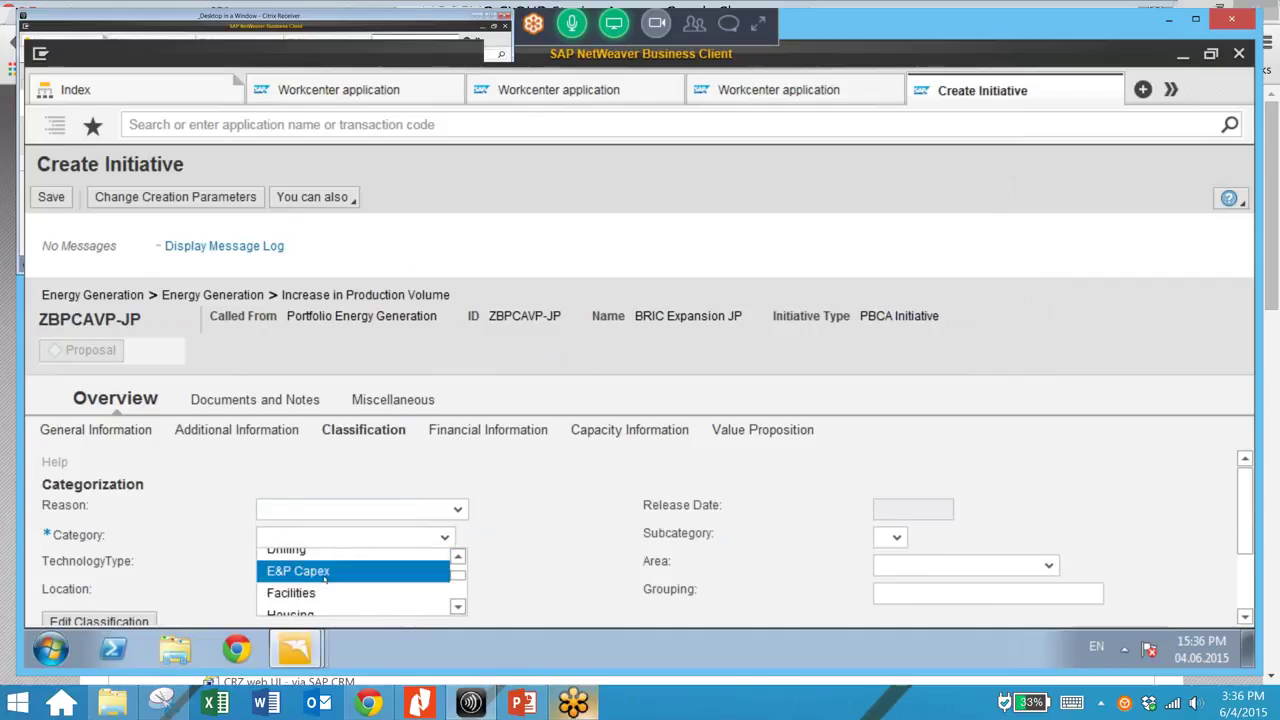
left_click(325, 572)
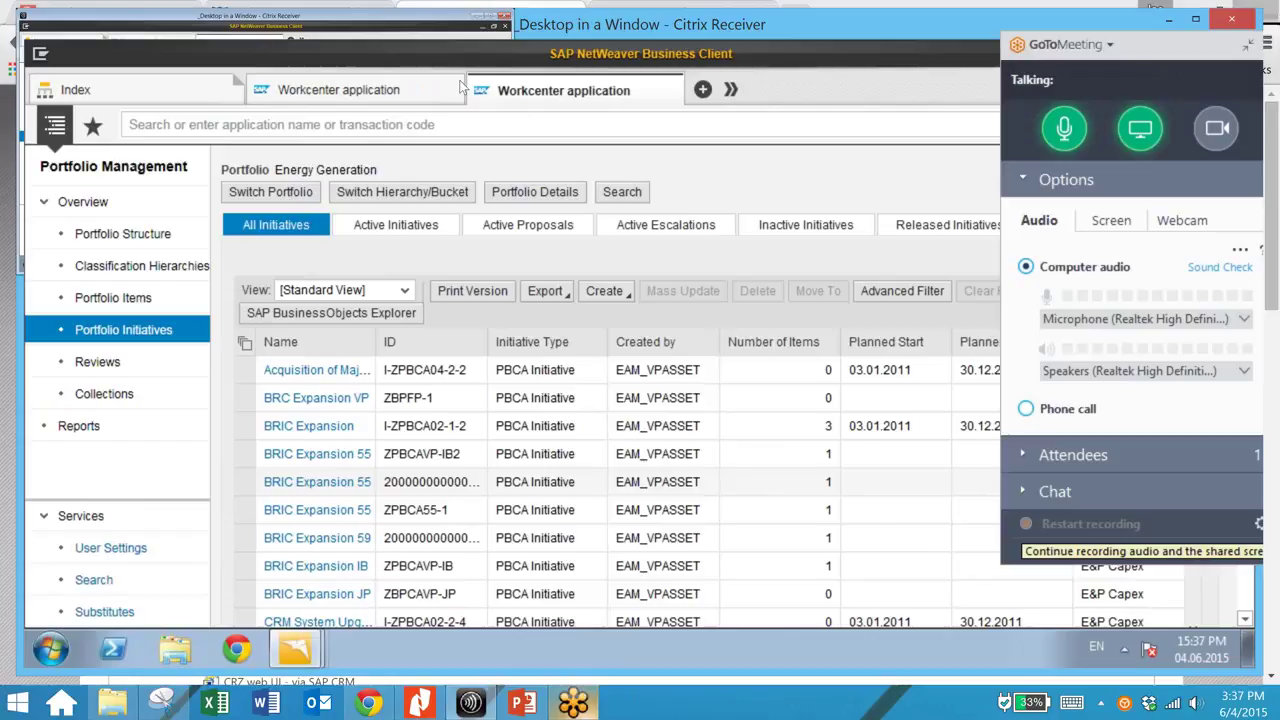
Open the BRIC Expansion JP initiative from the portfolio initiatives and start creating a new item among its assigned items.
left_click(1085, 523)
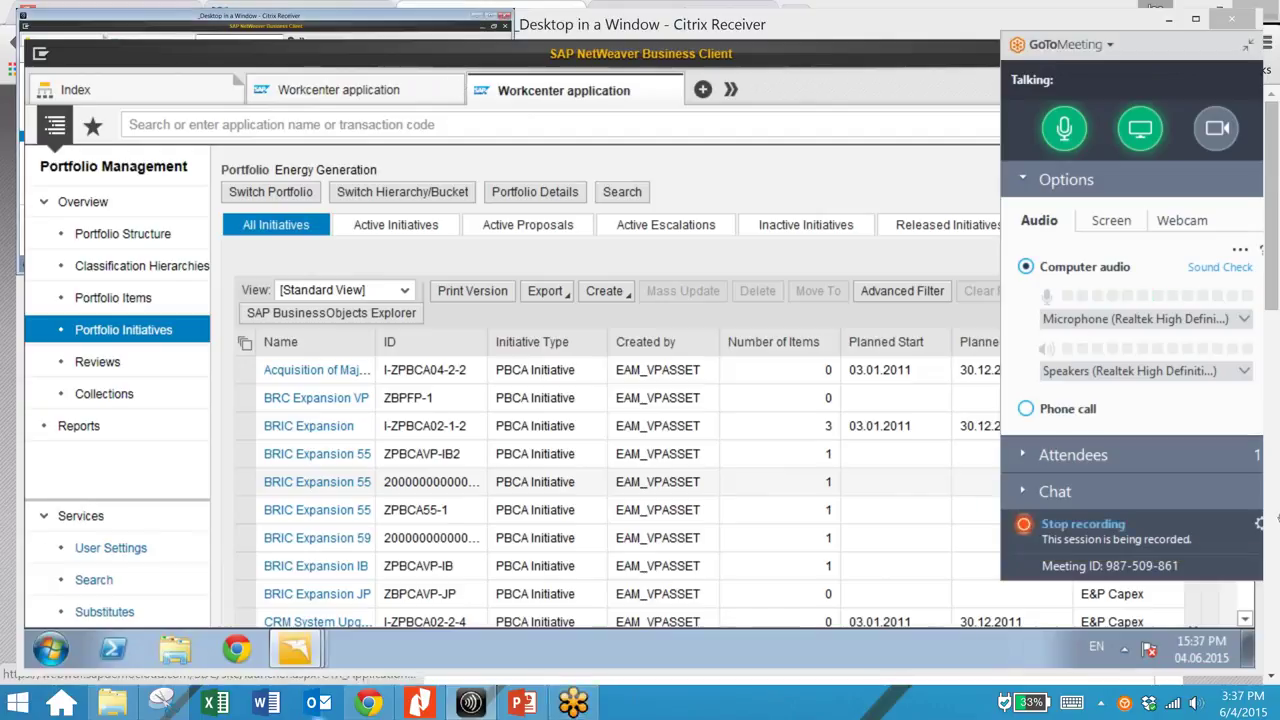
left_click(317, 482)
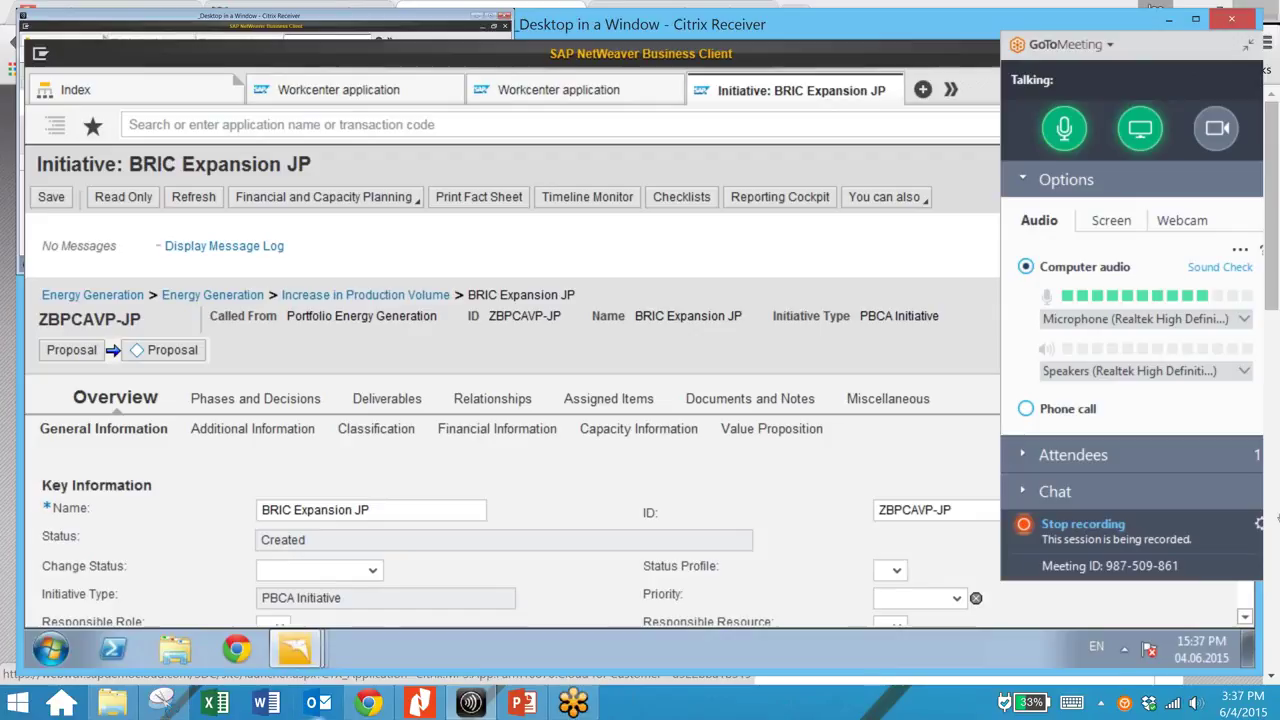
left_click(613, 399)
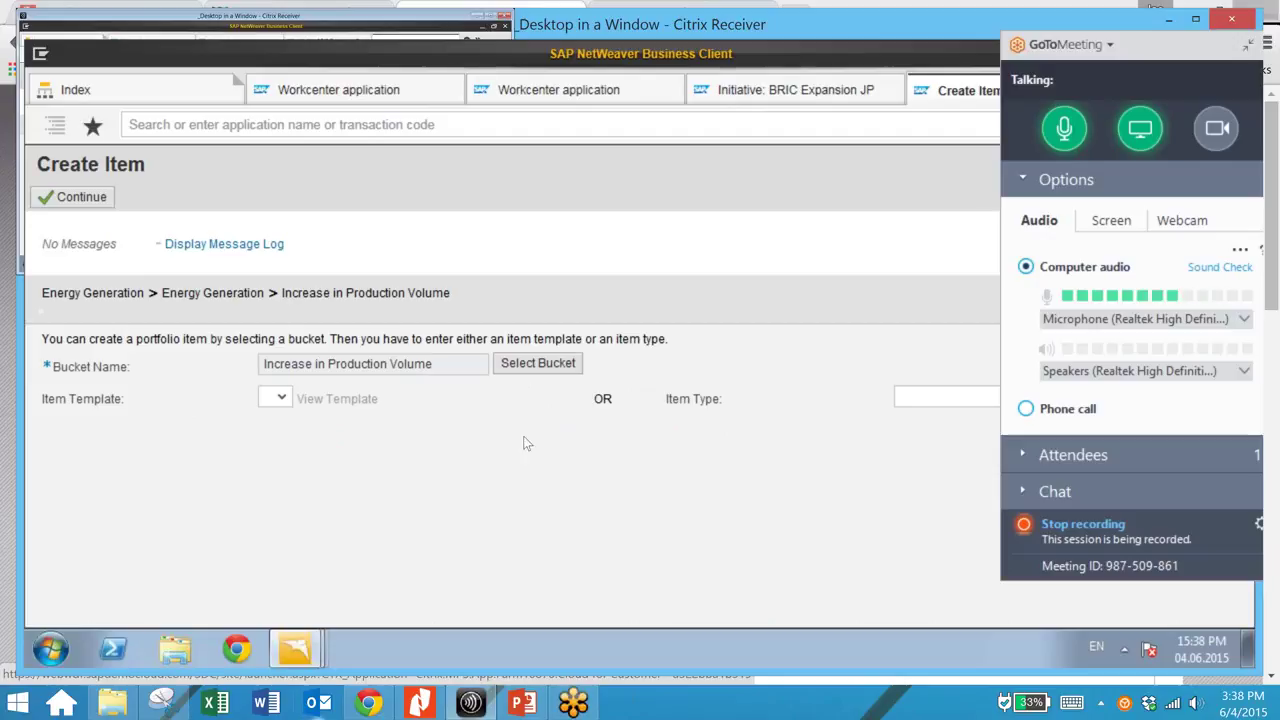
Set the new item's type to Proposal - Capital Project and continue to its general information.
left_click(1076, 533)
left_click(1076, 533)
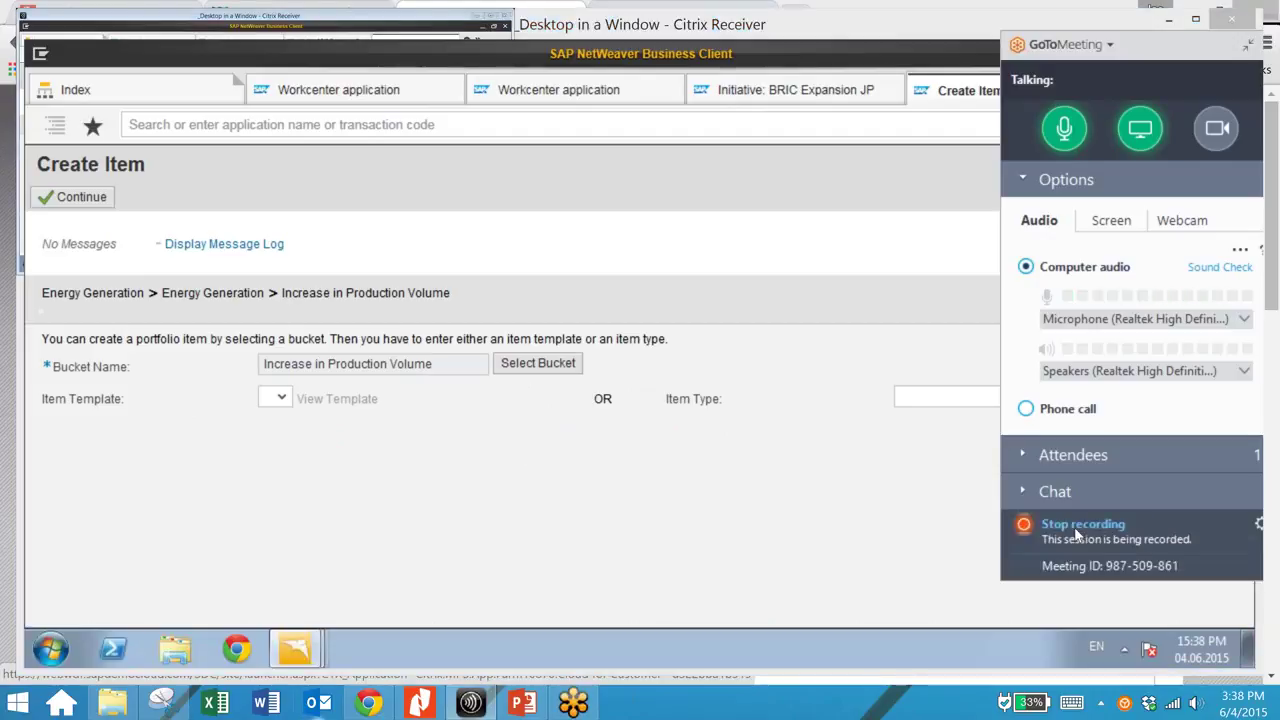
left_click(1248, 46)
left_click(965, 398)
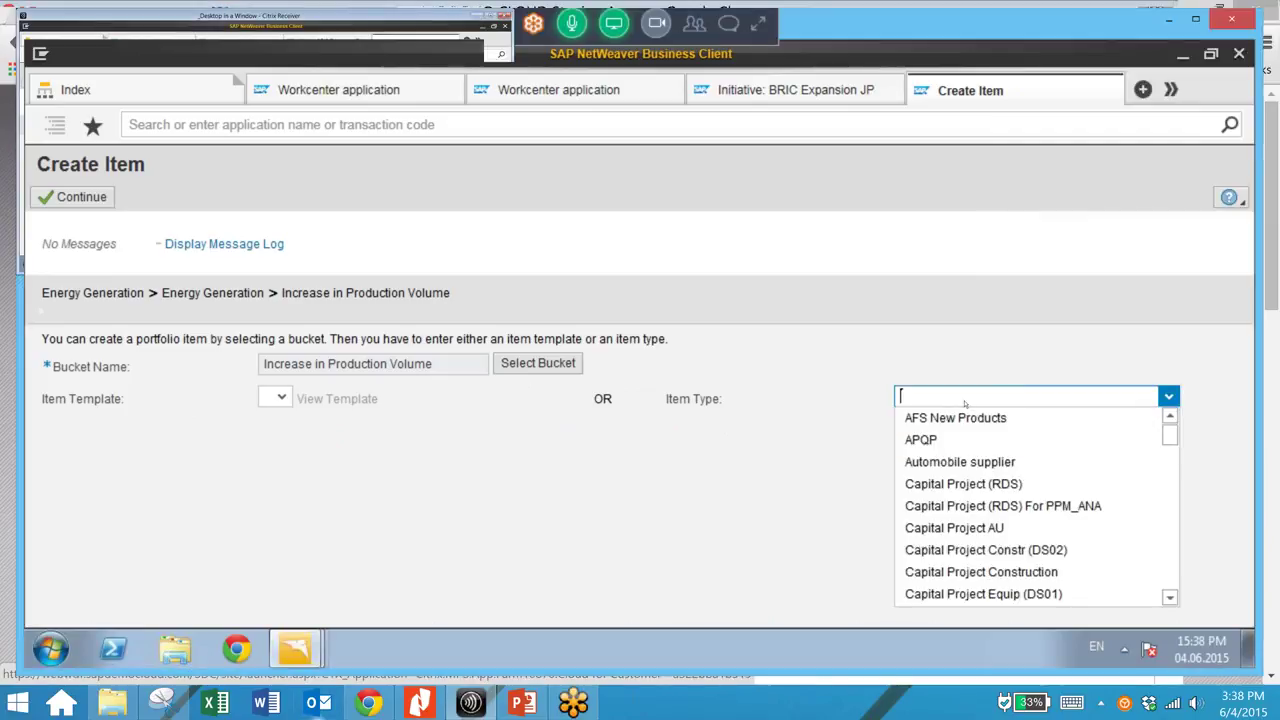
scroll(1163, 453, "down", 3)
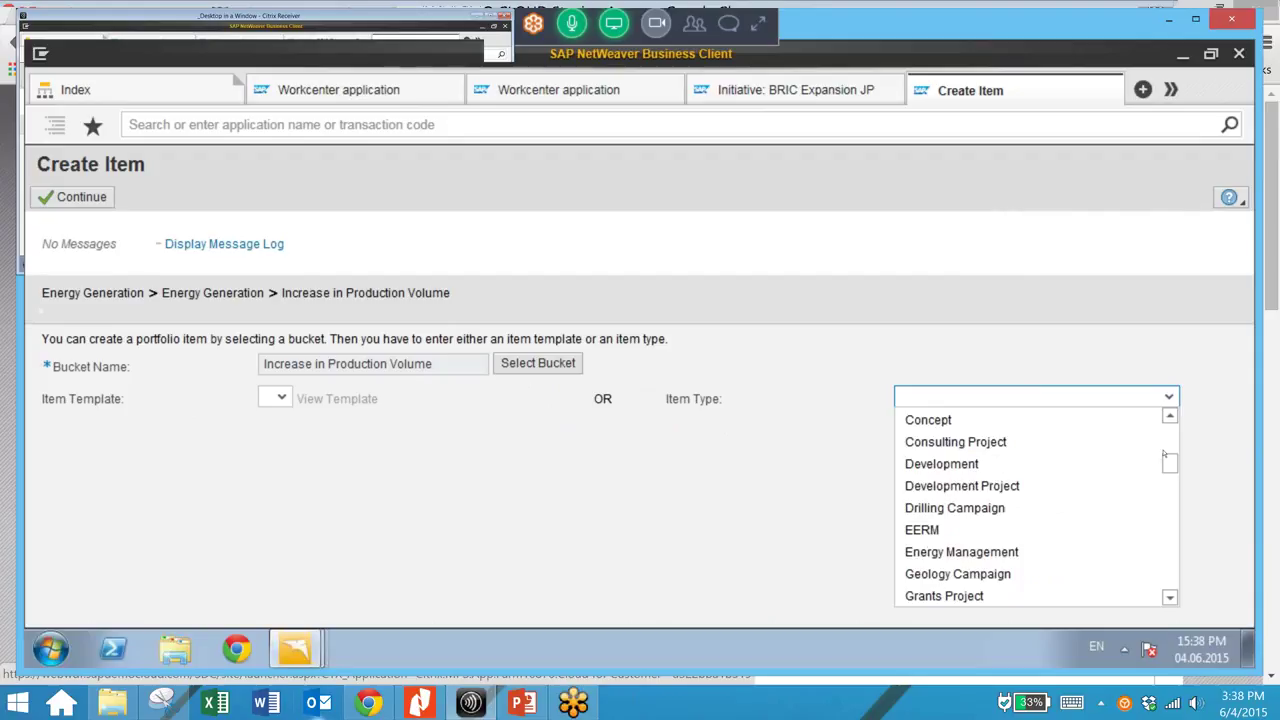
left_click_drag(1164, 455, 1163, 562)
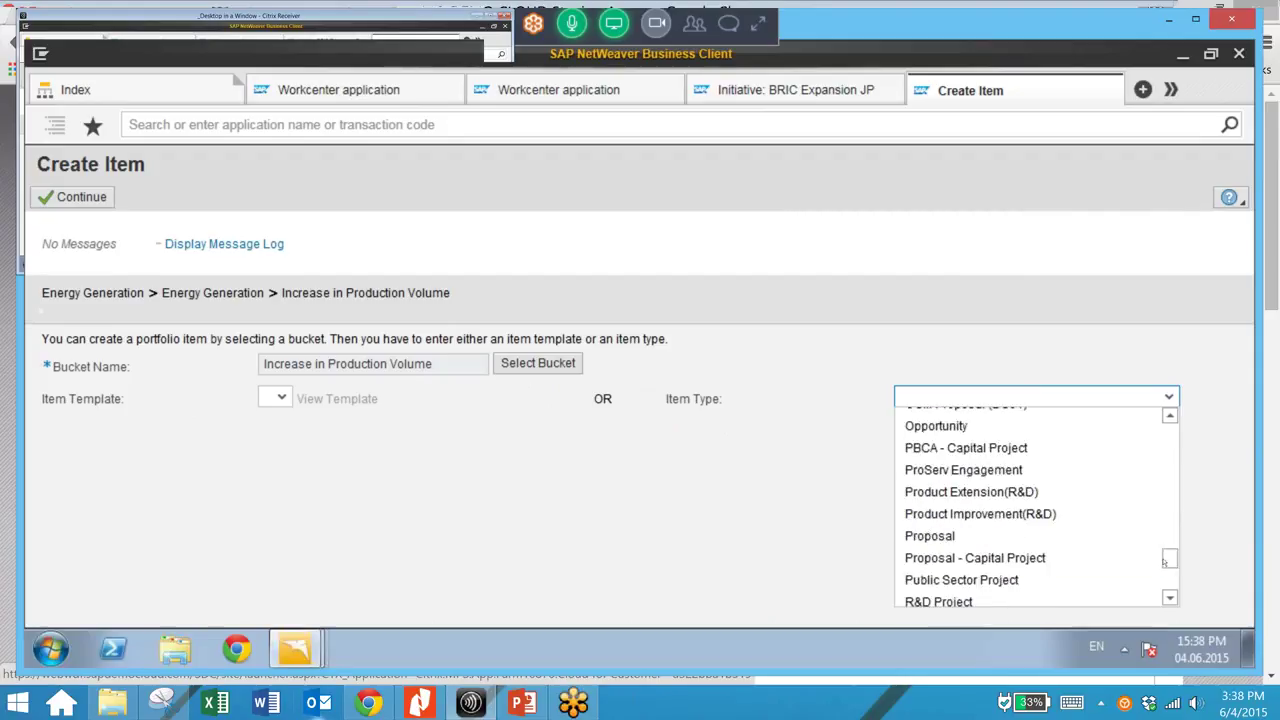
left_click(1160, 558)
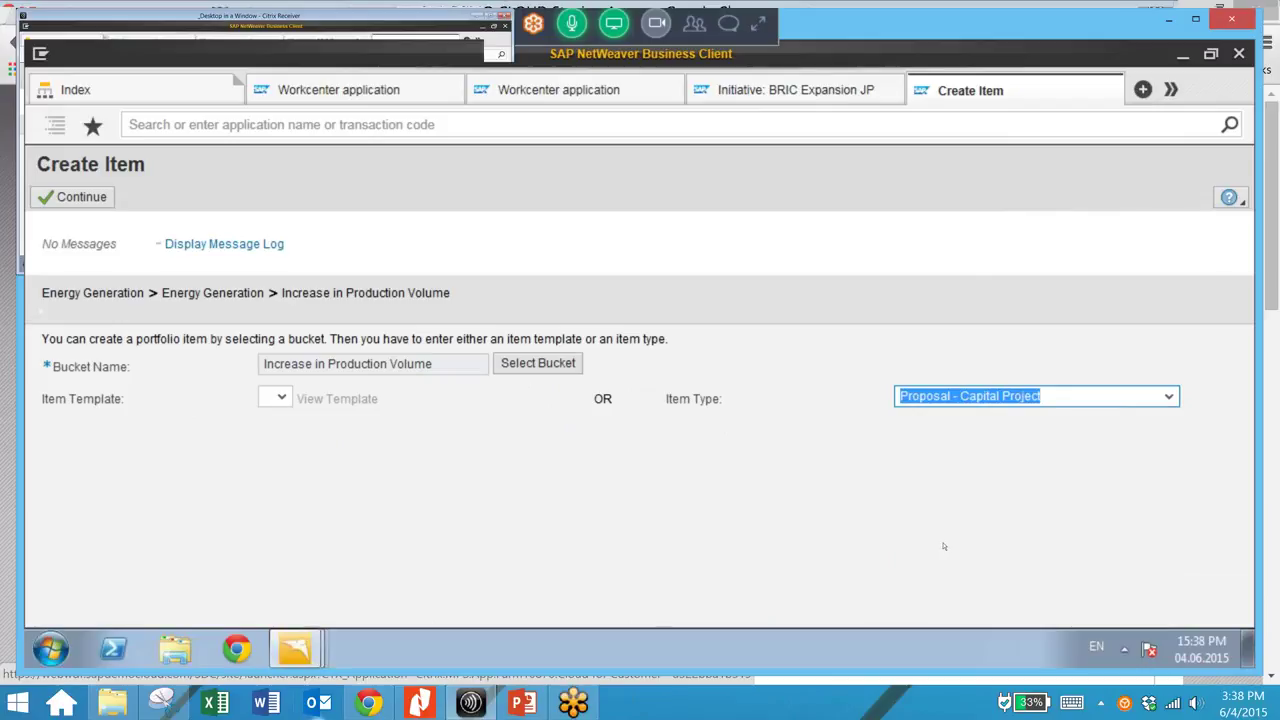
key("Return")
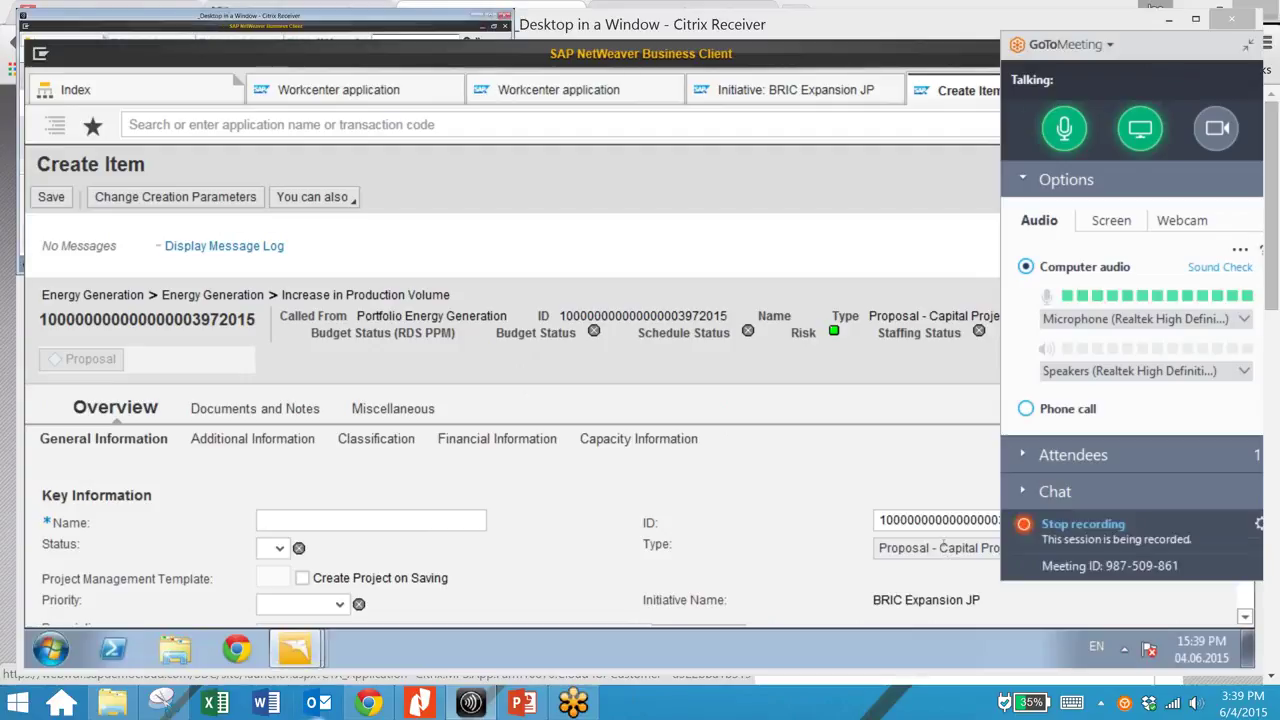
Name the new item Expansion Sao Paolo JP, adapting the suggested Expansion Sao Paolo 79 entry.
left_click(262, 520)
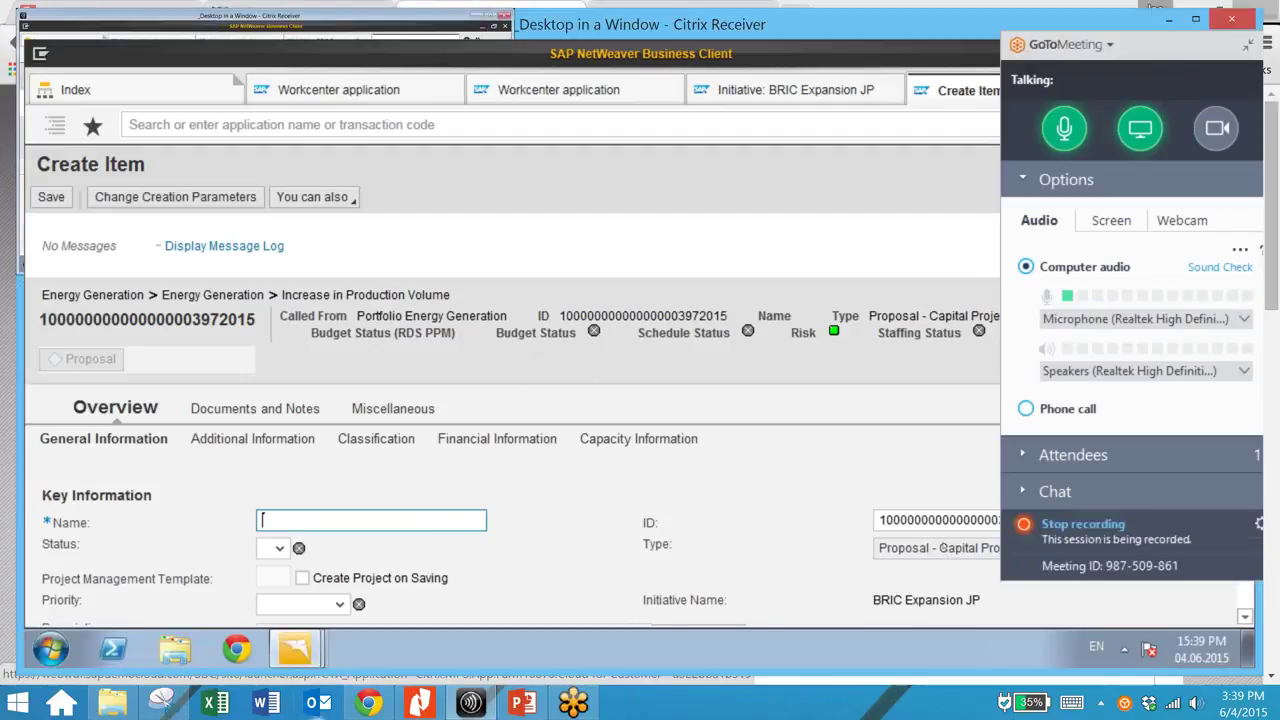
type("Ex")
key("Down")
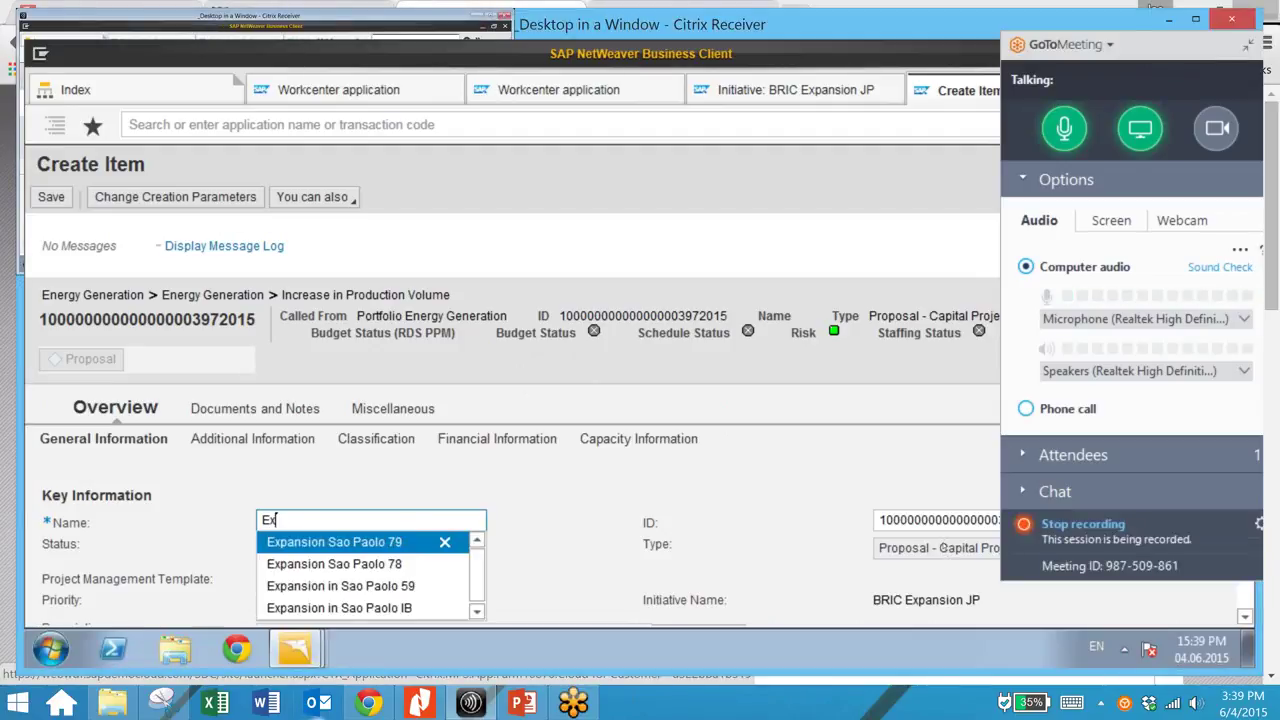
left_click(340, 541)
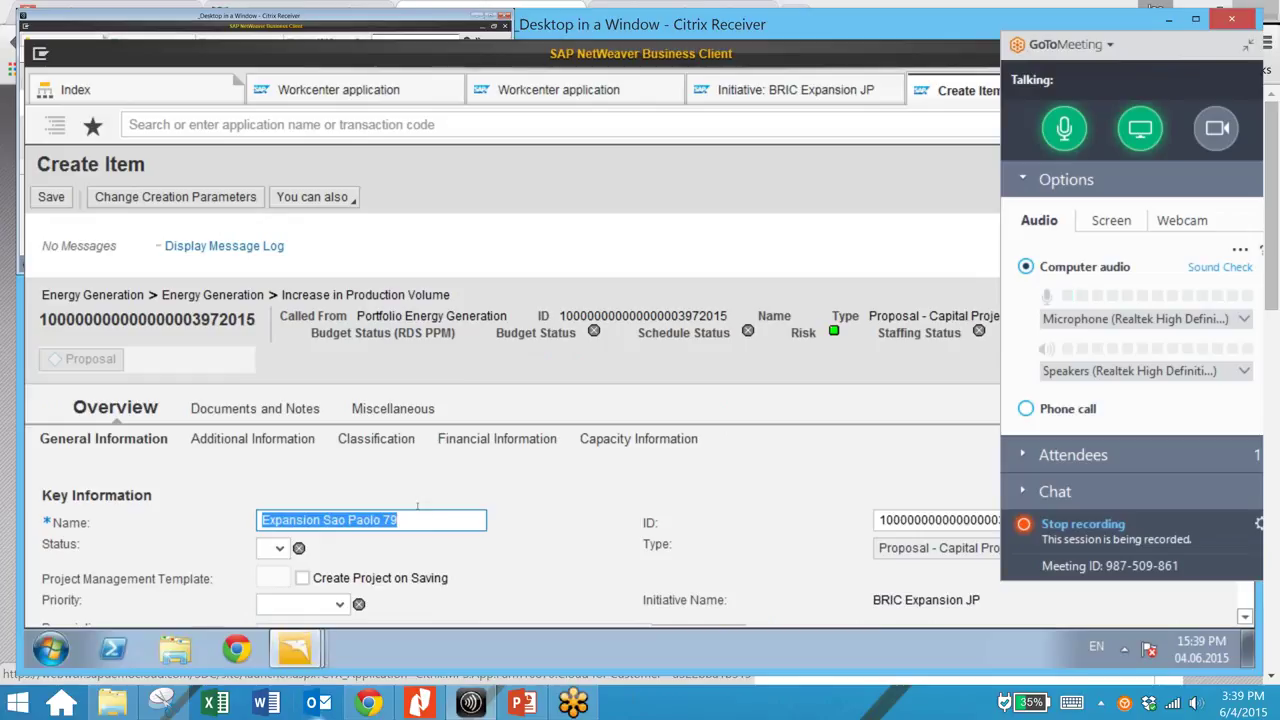
left_click(417, 513)
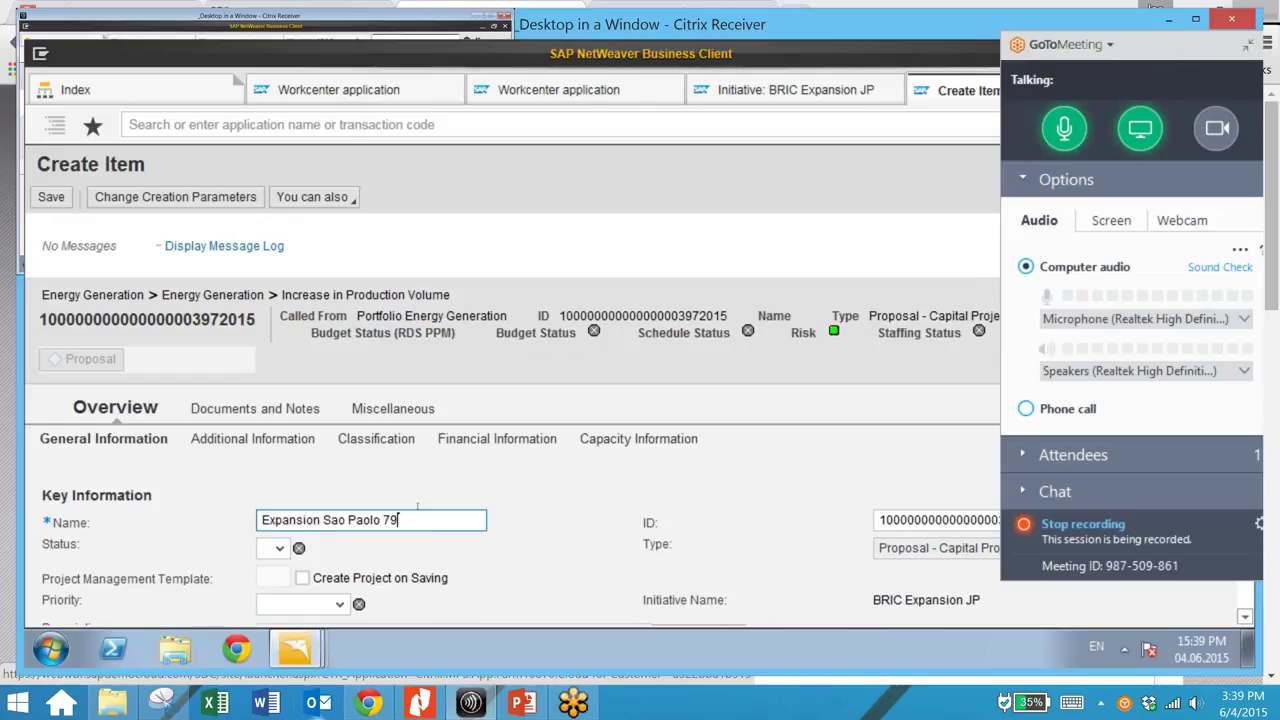
key("BackSpace")
key("BackSpace")
type("JP")
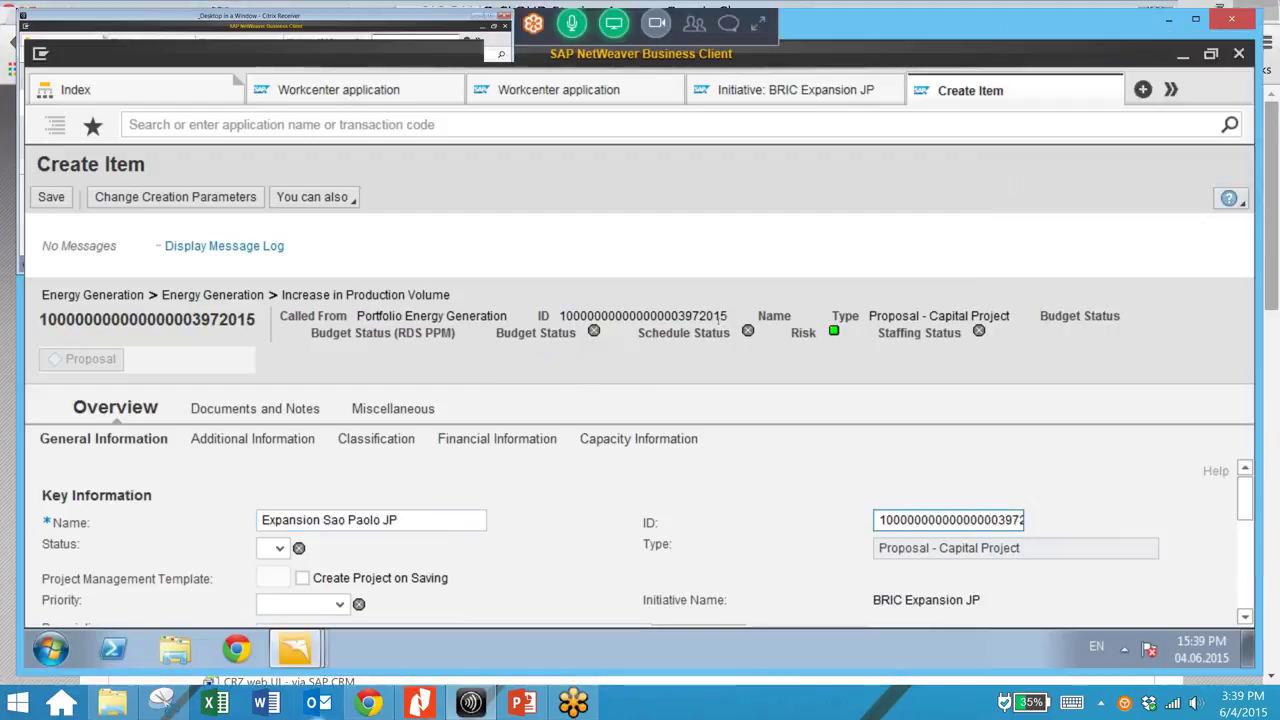
Replace the new item's generated ID with E-6000.
key("Tab")
type("2015")
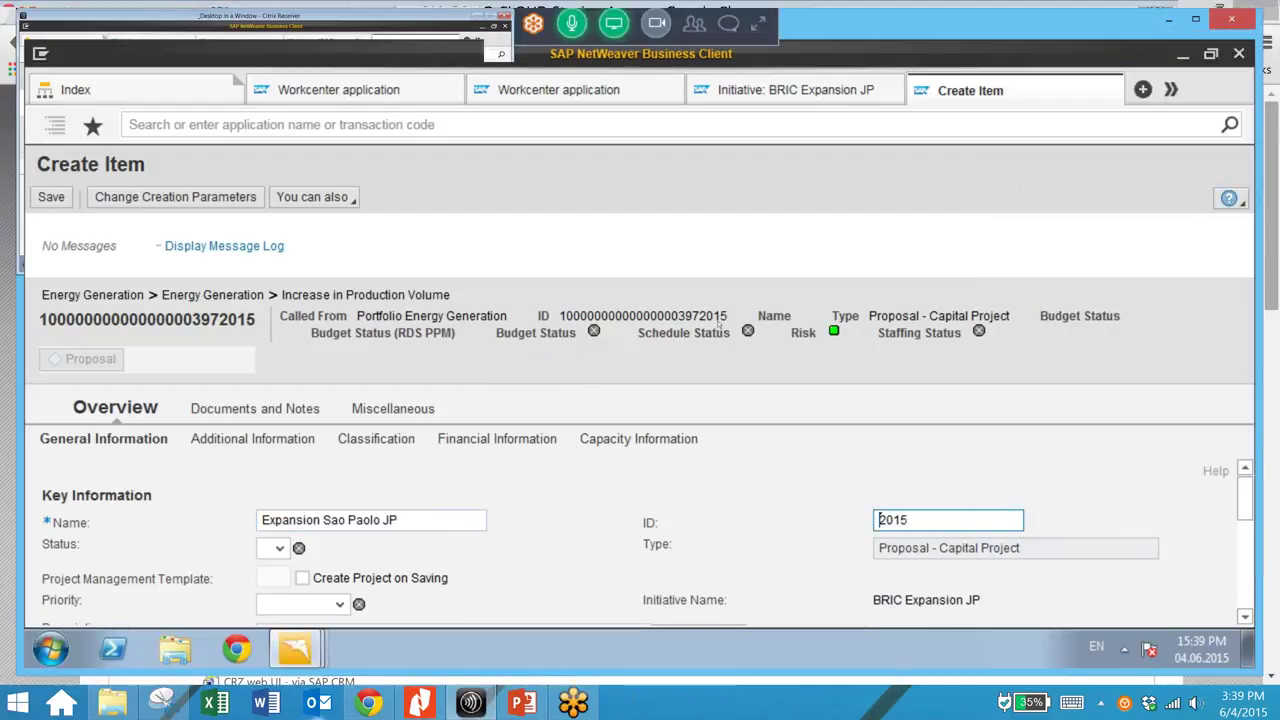
key("shift+End")
type("E-6000")
key("Return")
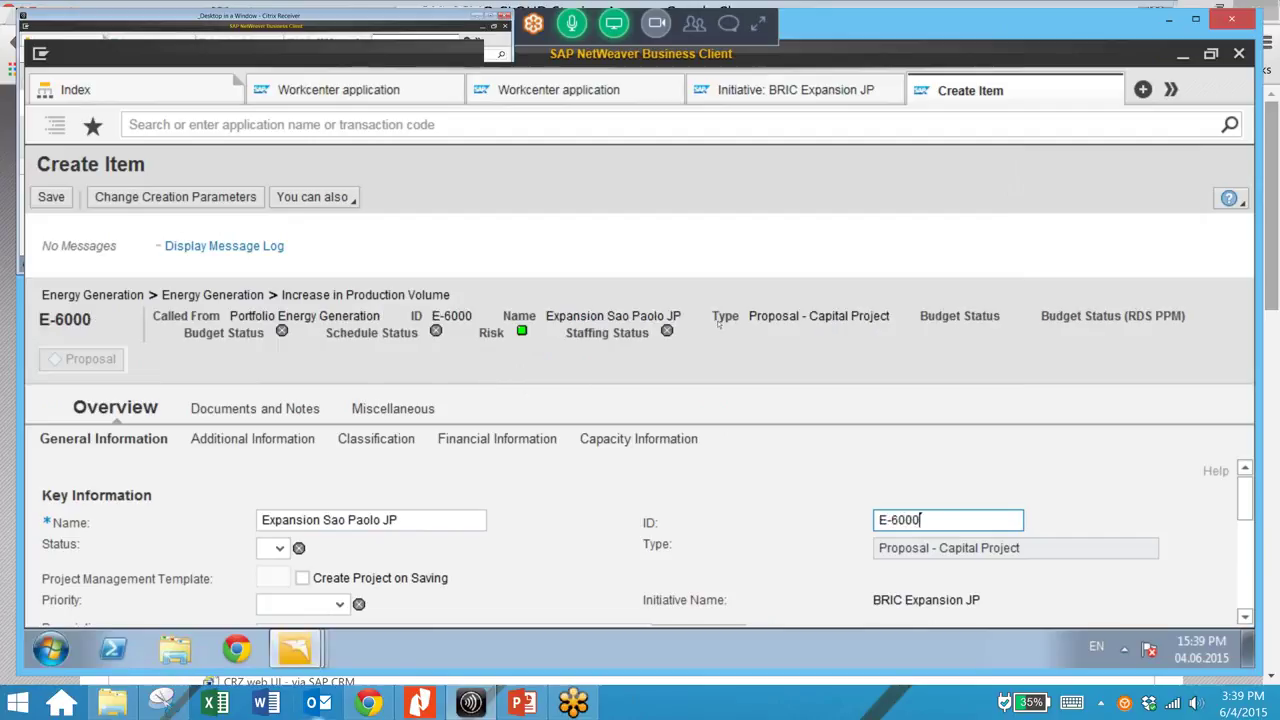
Set the item's planned start date to 04.06.2015 in the Dates section.
left_click(1251, 590)
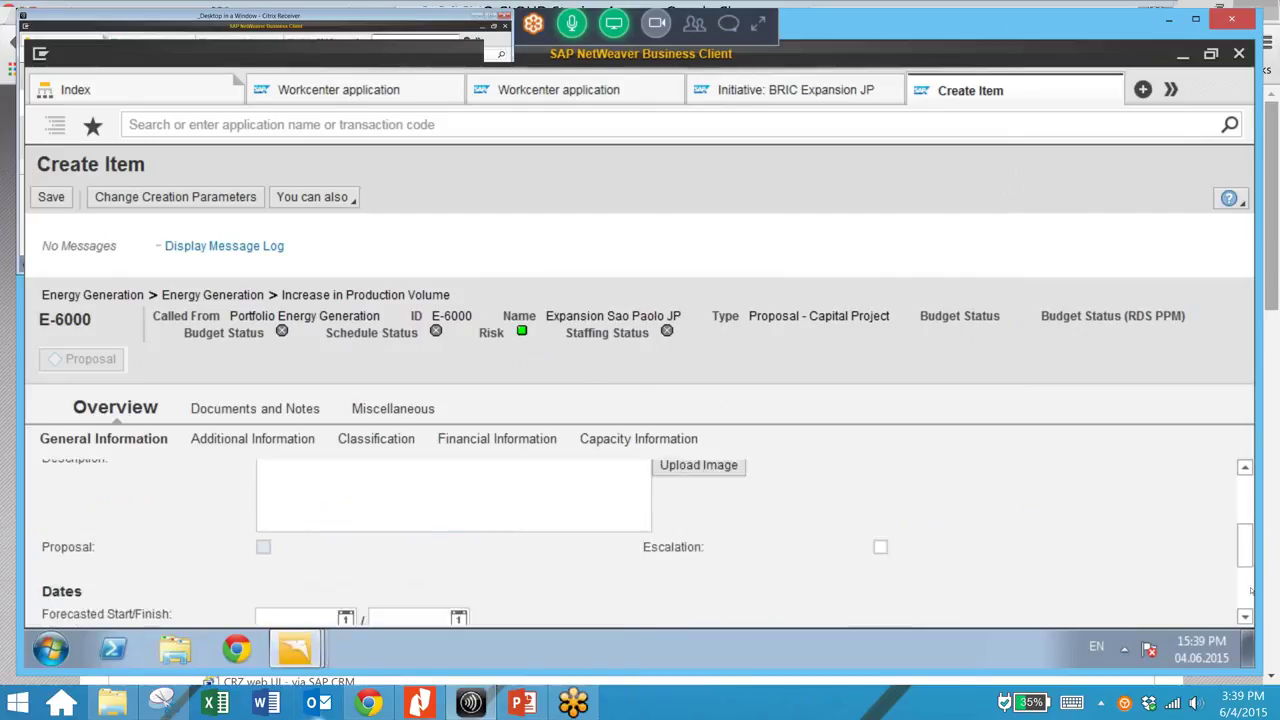
left_click(1251, 590)
key("Tab")
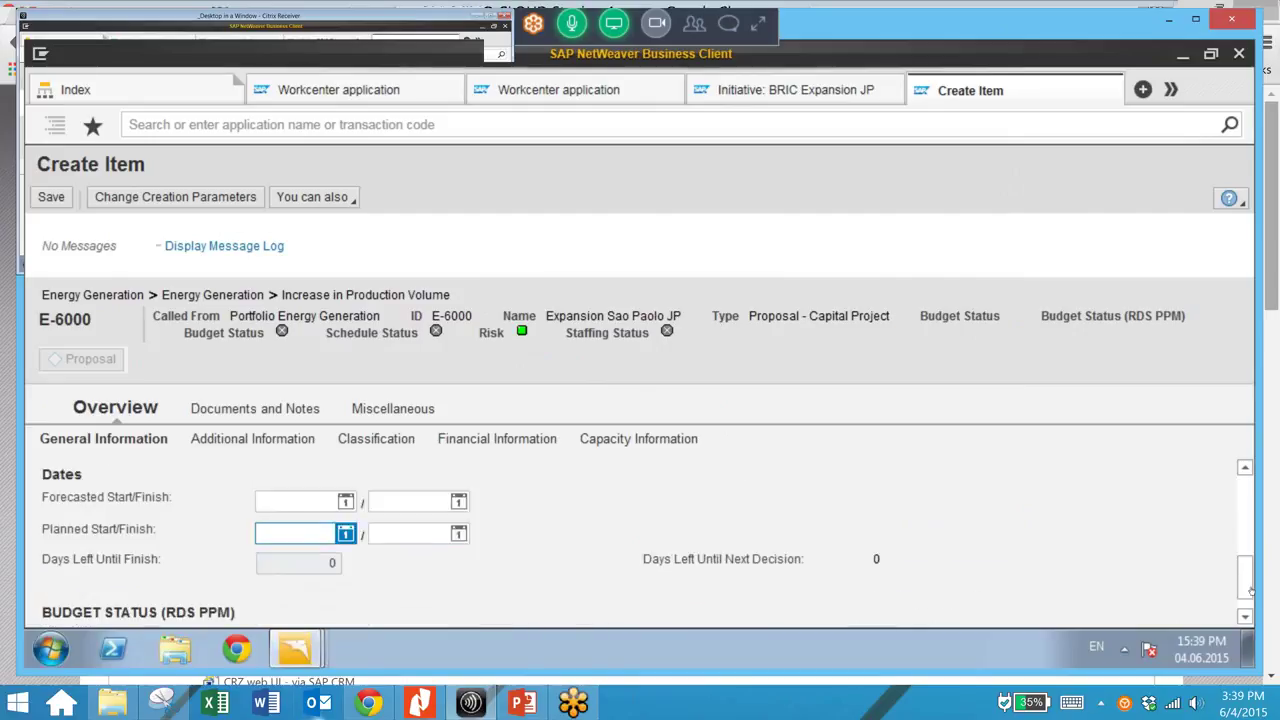
key("Return")
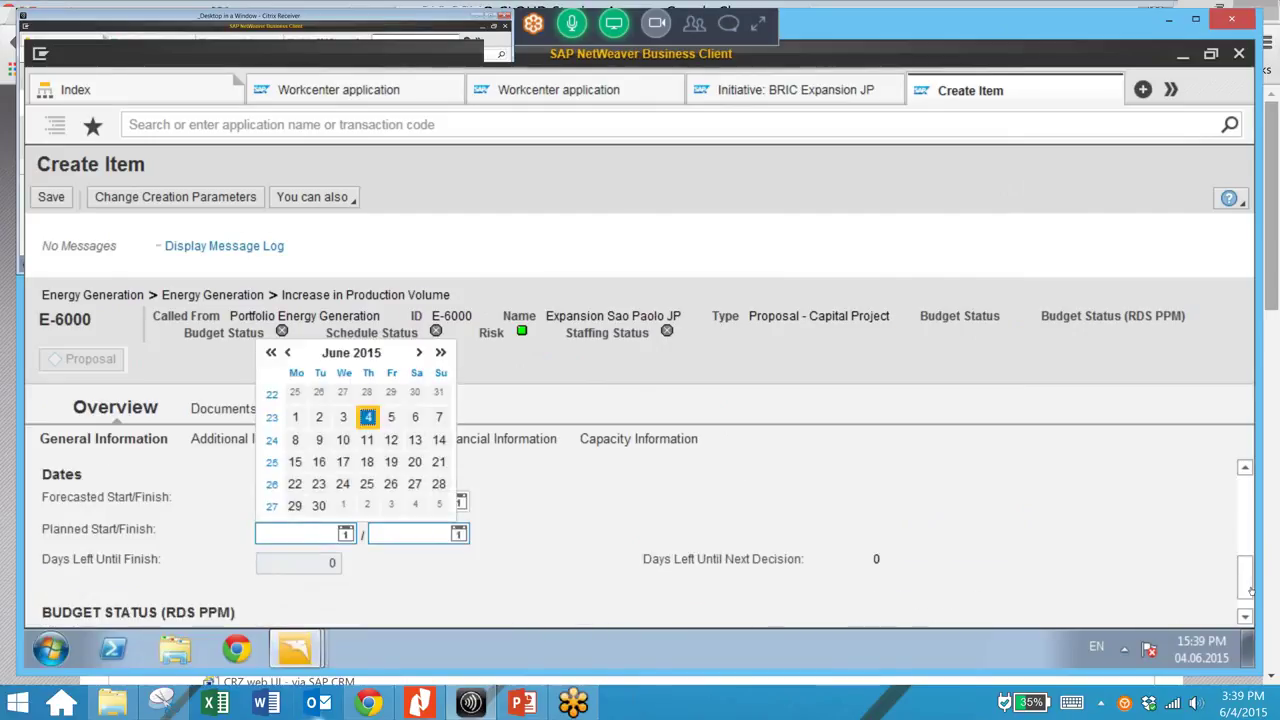
key("Return")
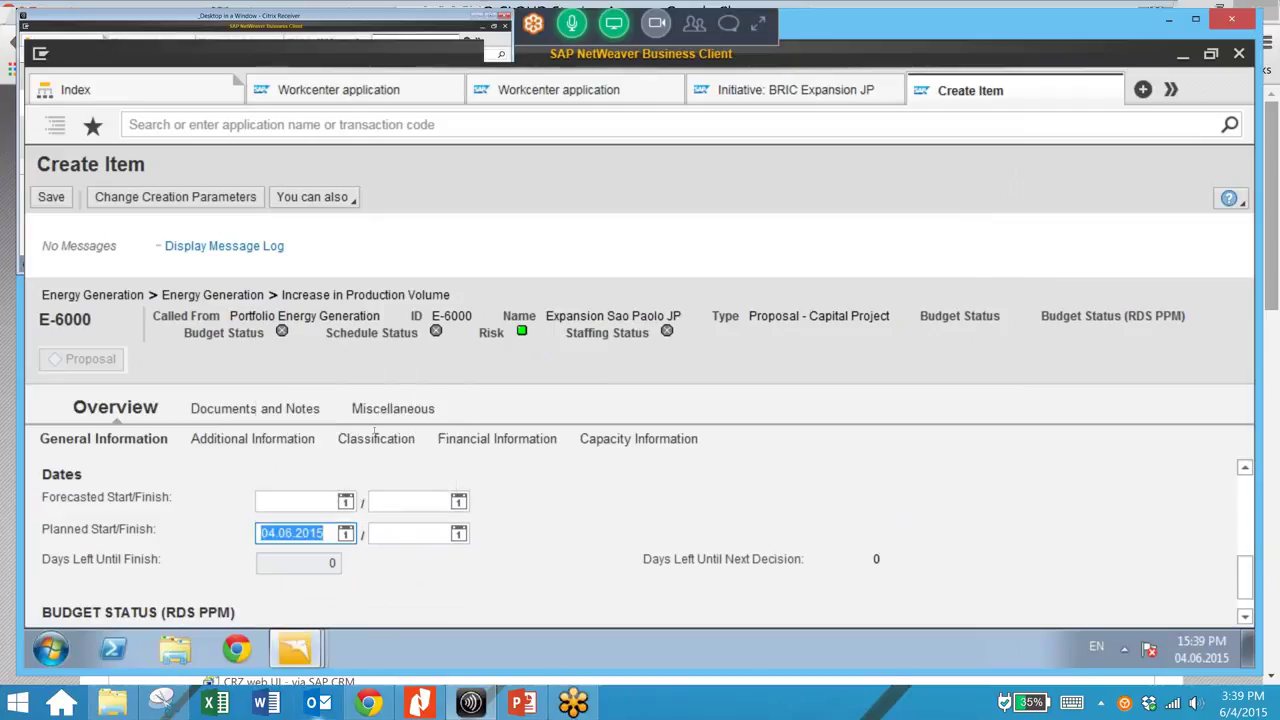
Set the item's planned finish date to 04.12.2015 and save the new item.
left_click(459, 533)
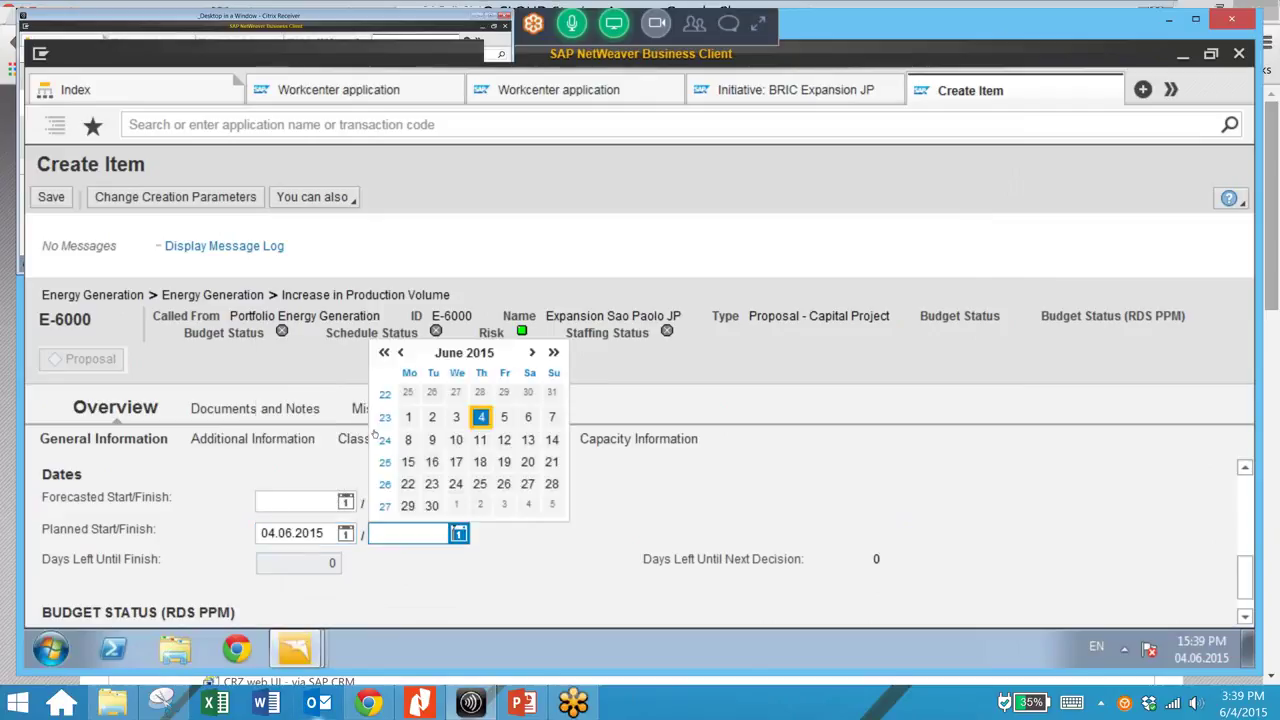
left_click(532, 352)
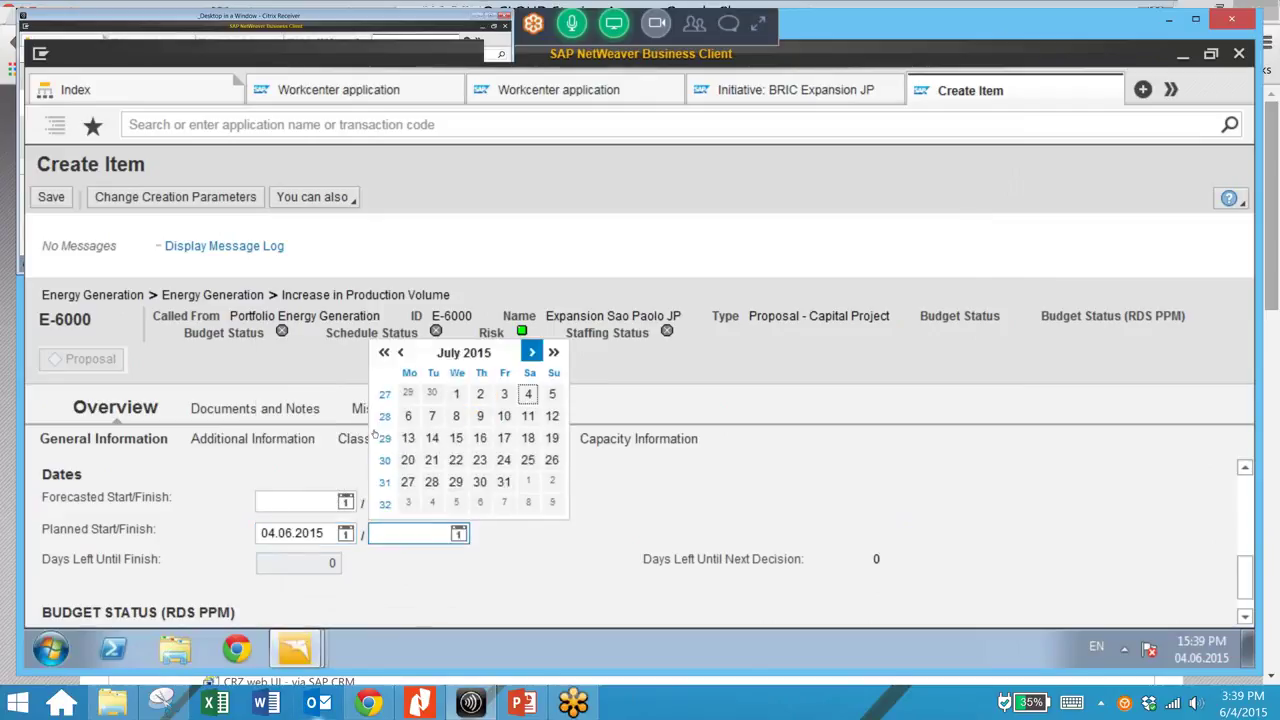
left_click(532, 352)
key("Page_Down")
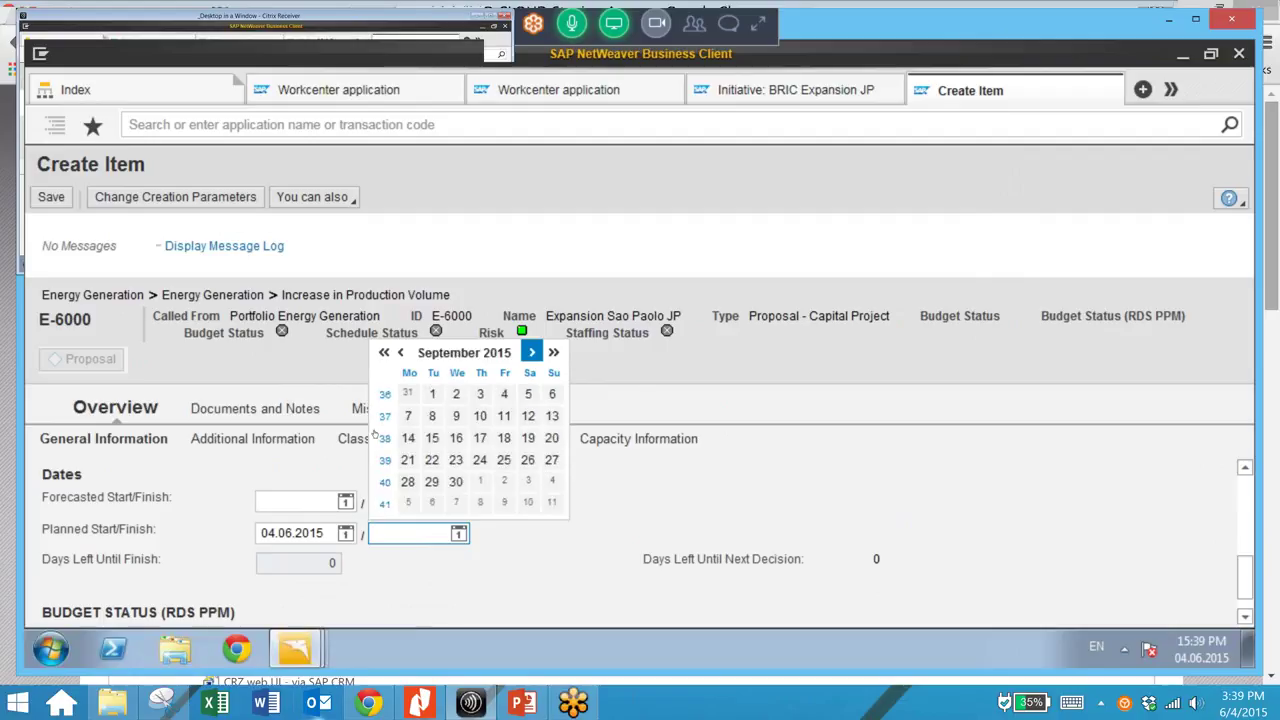
left_click(531, 353)
left_click(531, 353)
key("Page_Down")
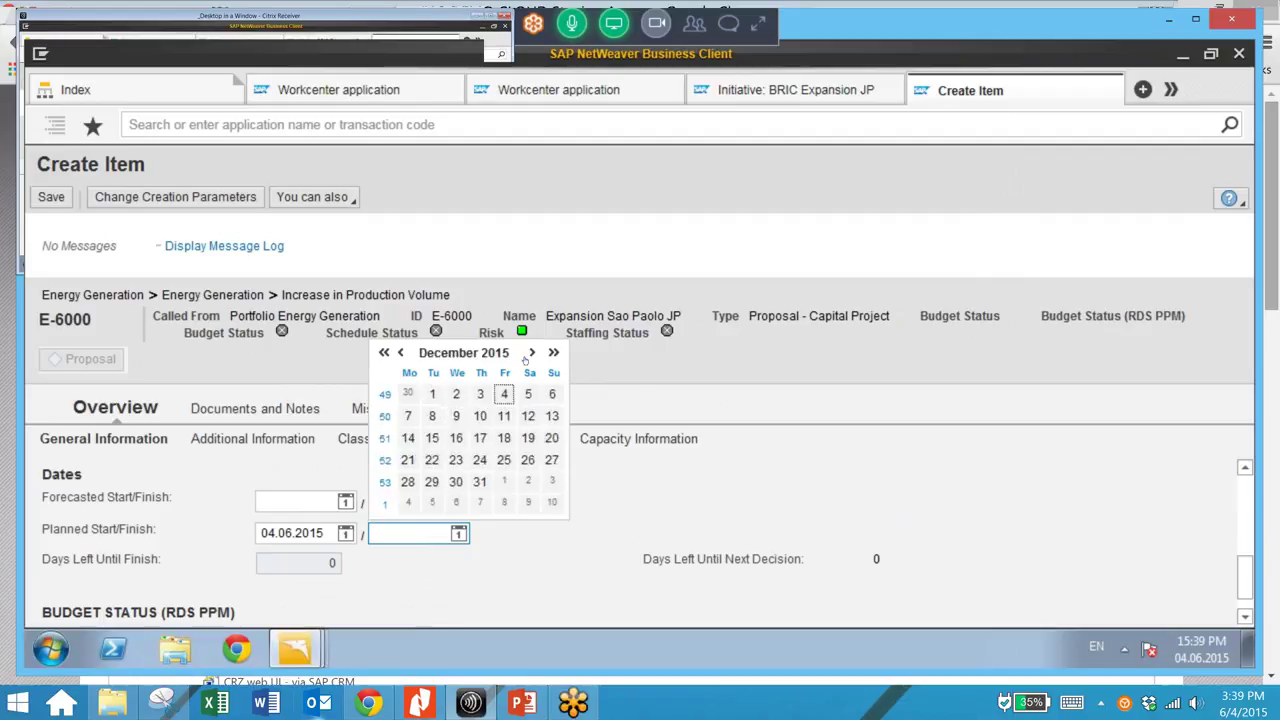
key("Return")
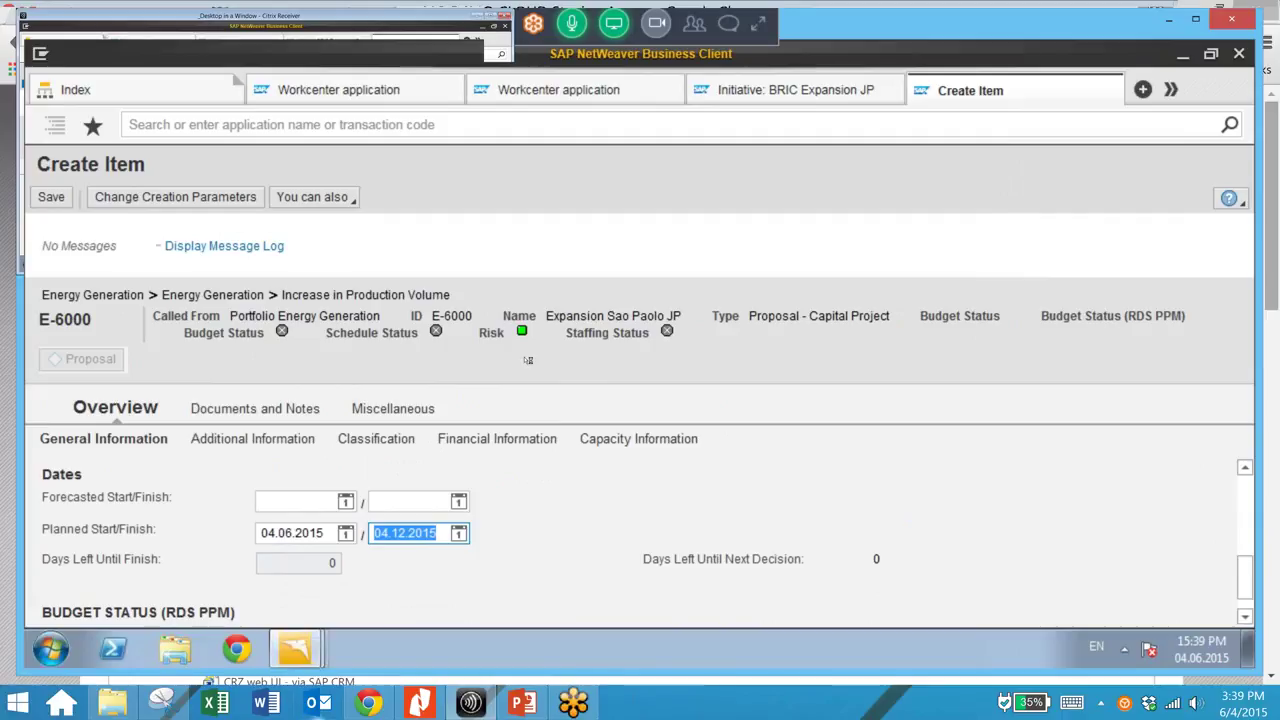
key("ctrl+s")
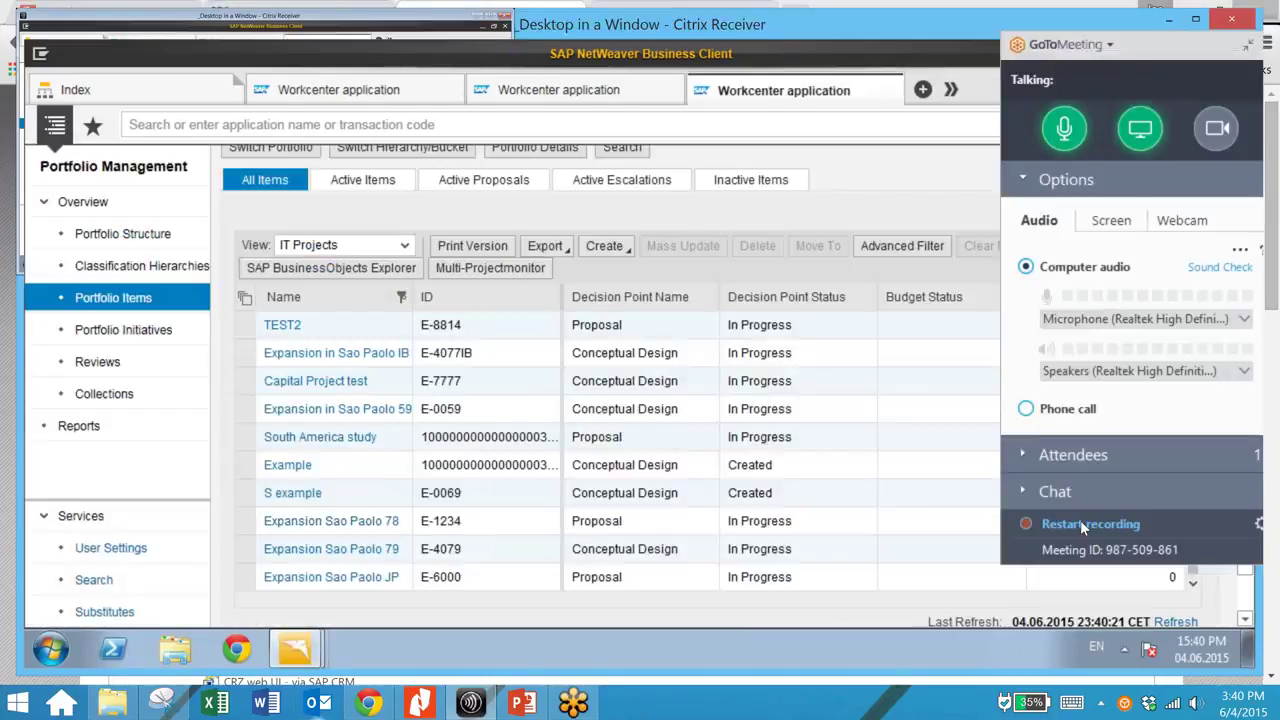
left_click(1080, 522)
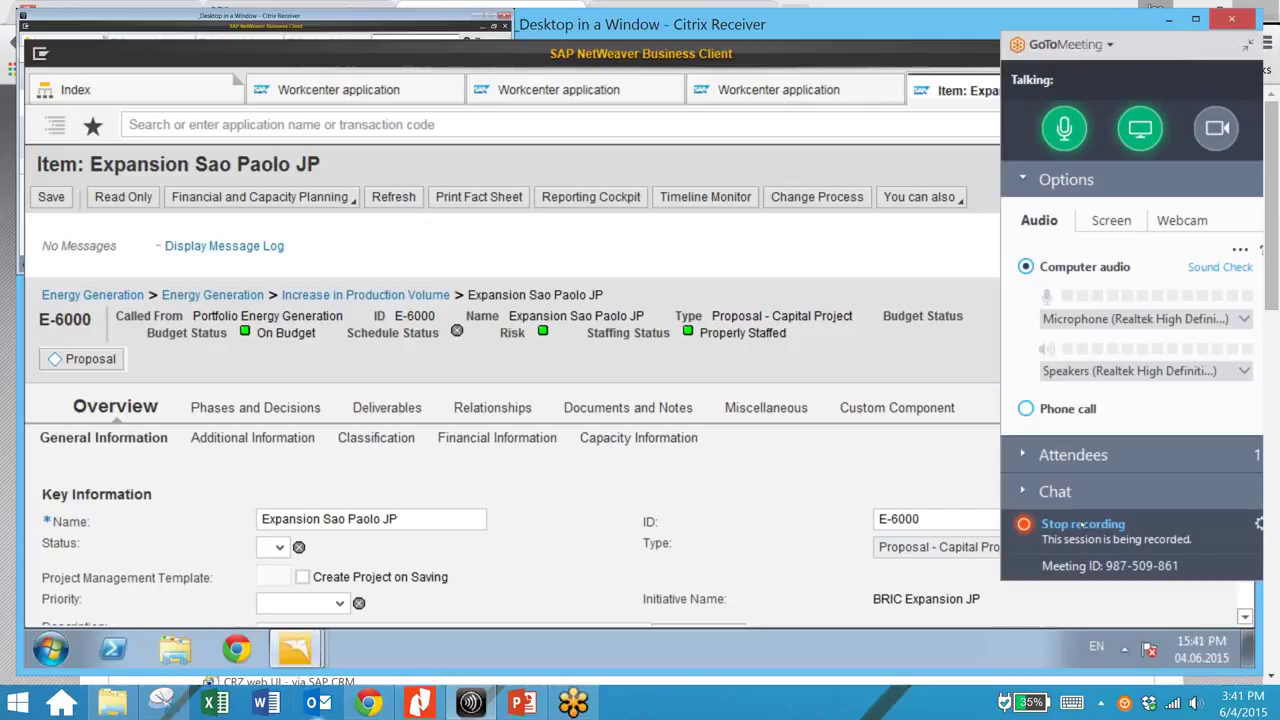
Open the Probability Technical Success questionnaire in the risk assessment of the item's additional information.
scroll(1083, 525, "down", 1)
scroll(1083, 525, "down", 1)
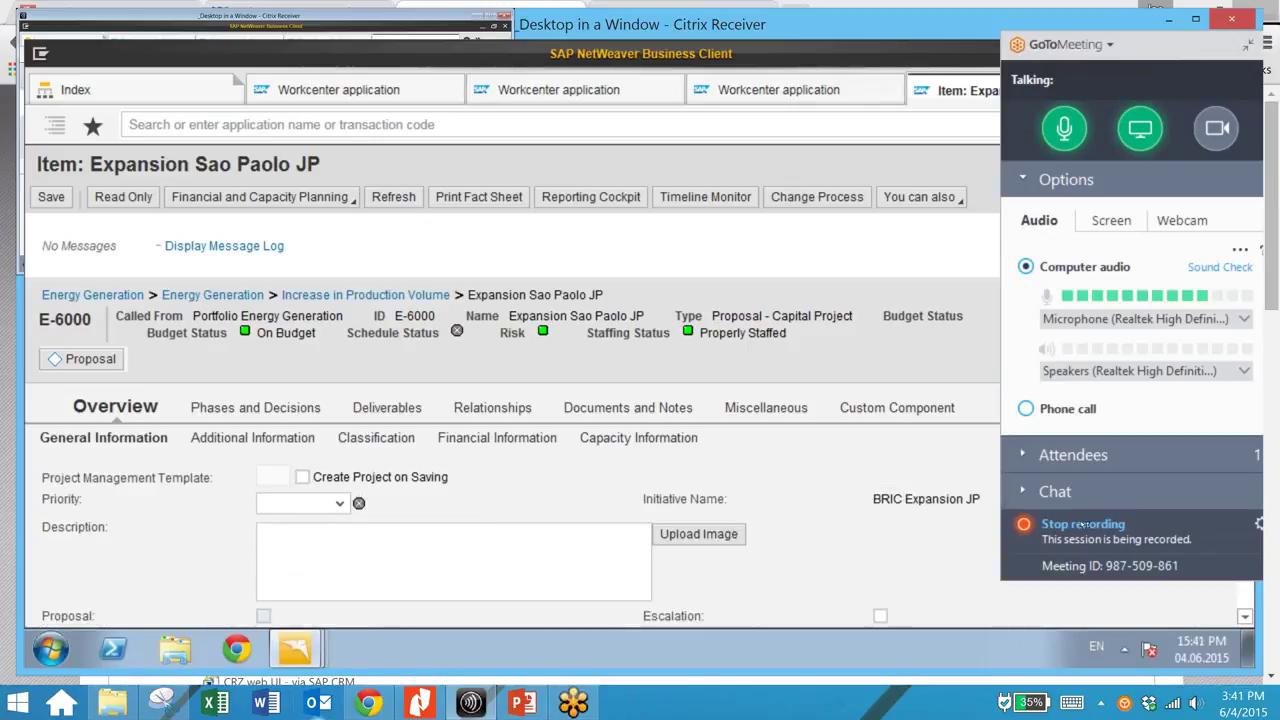
scroll(1083, 525, "down", 1)
scroll(538, 401, "down", 2)
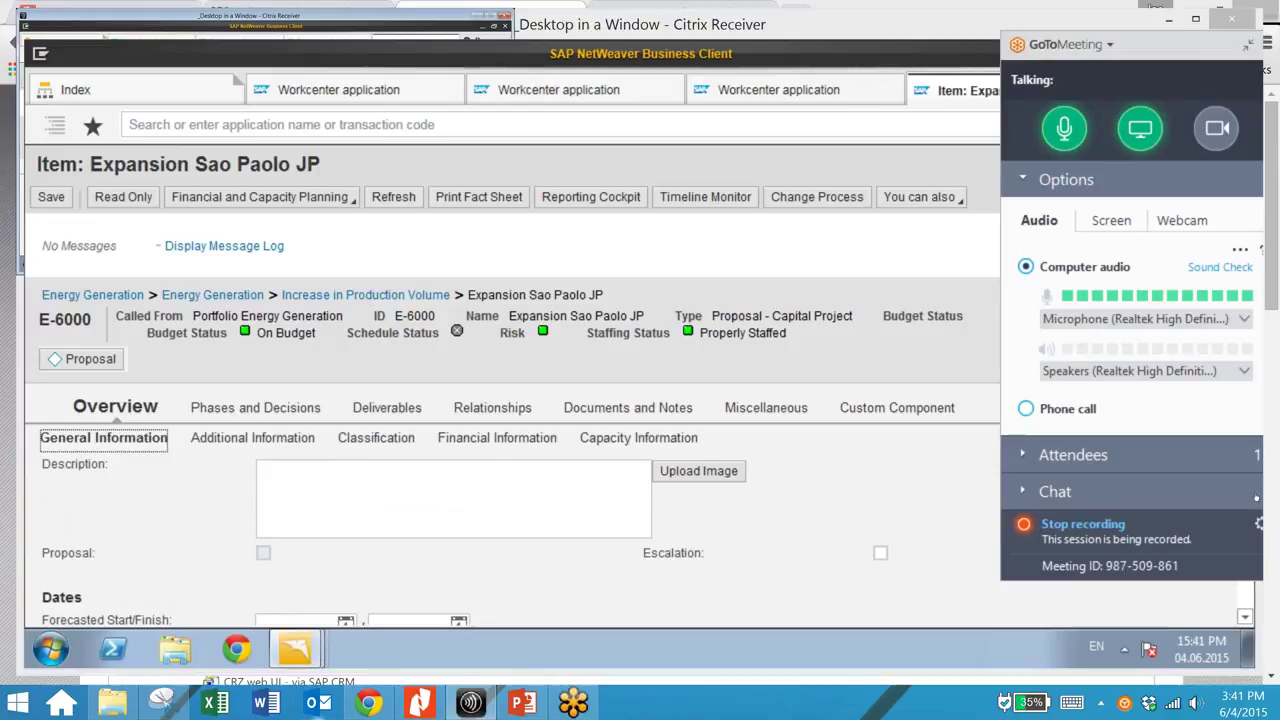
left_click(252, 438)
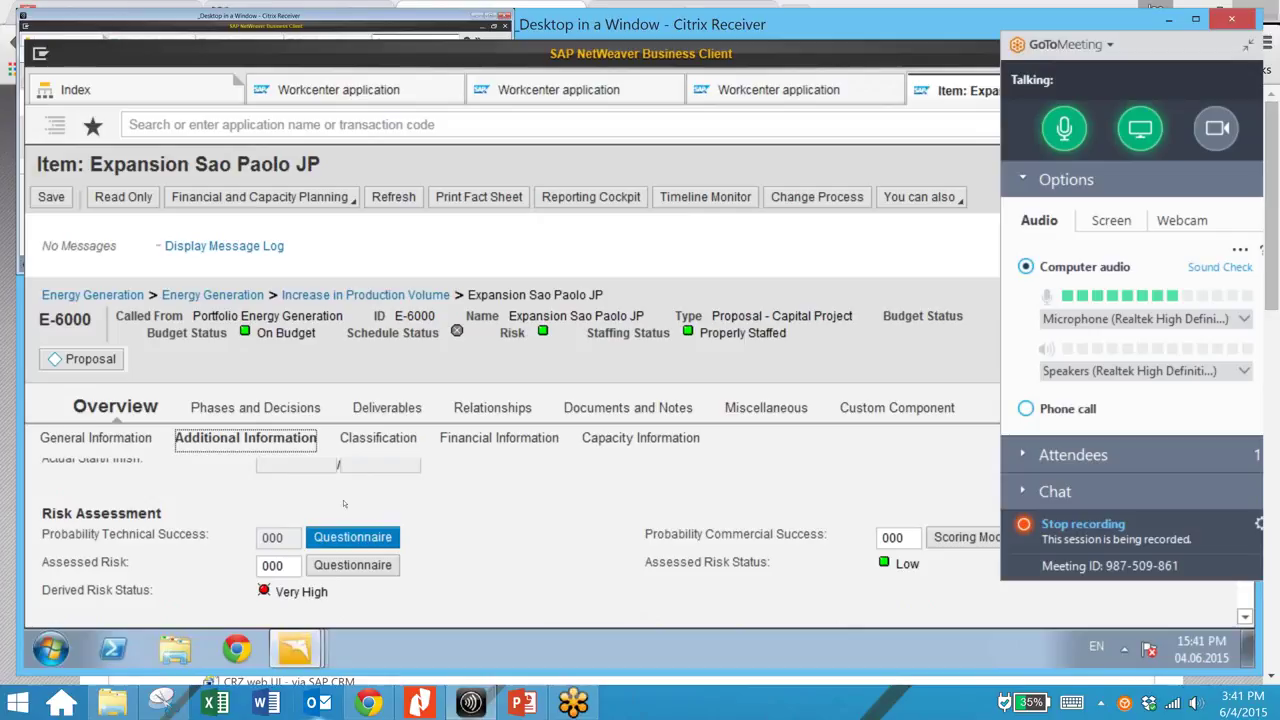
left_click(350, 536)
key("Return")
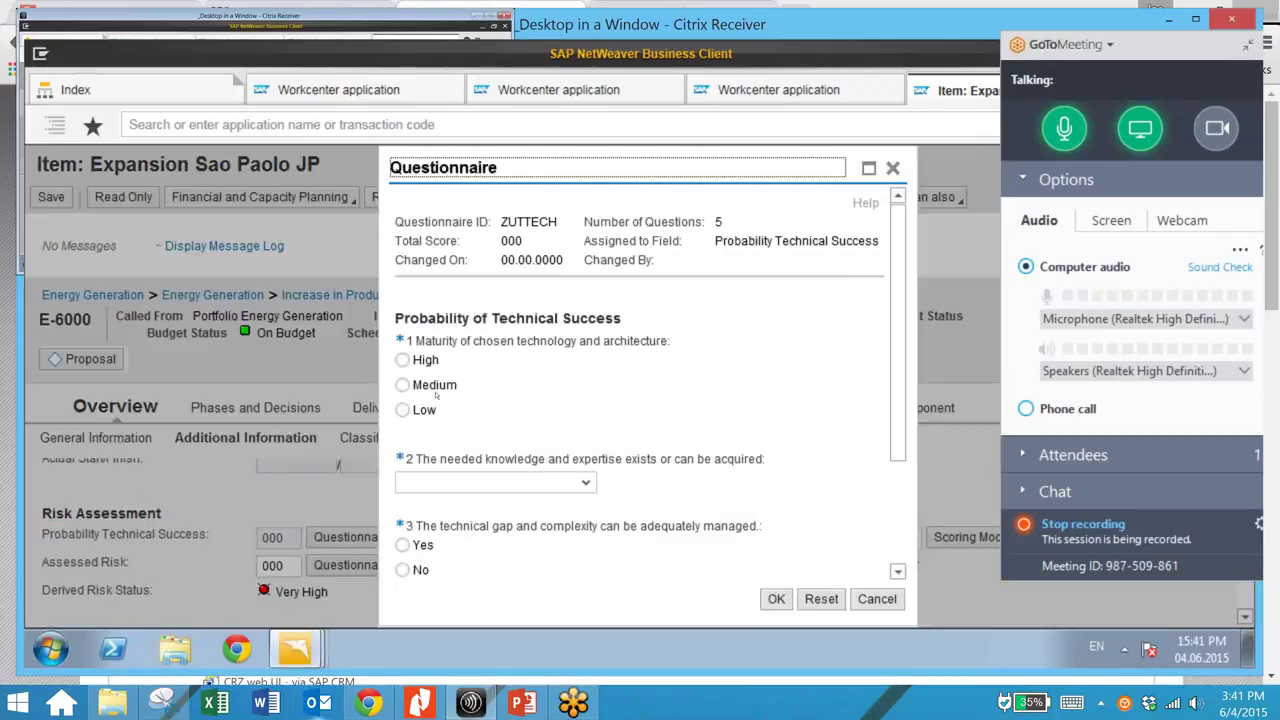
Rate technology maturity High, and answer Yes to both the needed knowledge and the manageable technical gap questions.
left_click(402, 360)
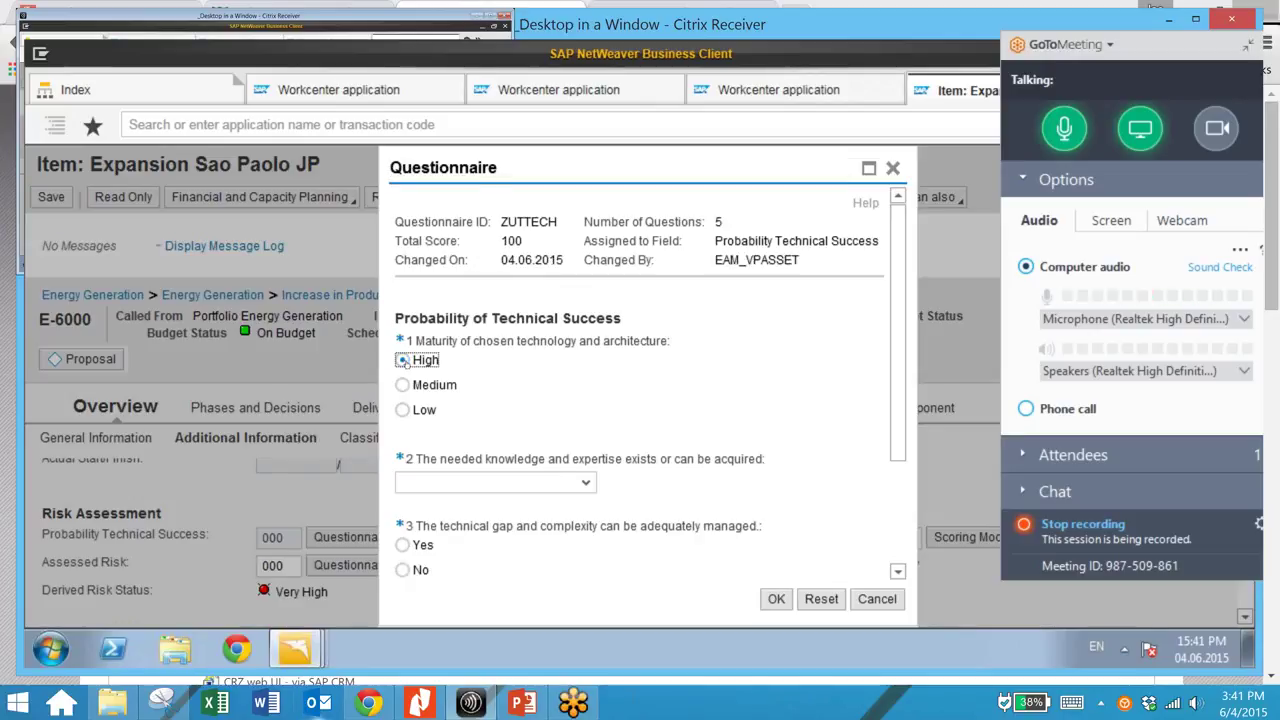
key("Tab")
key("alt+Down")
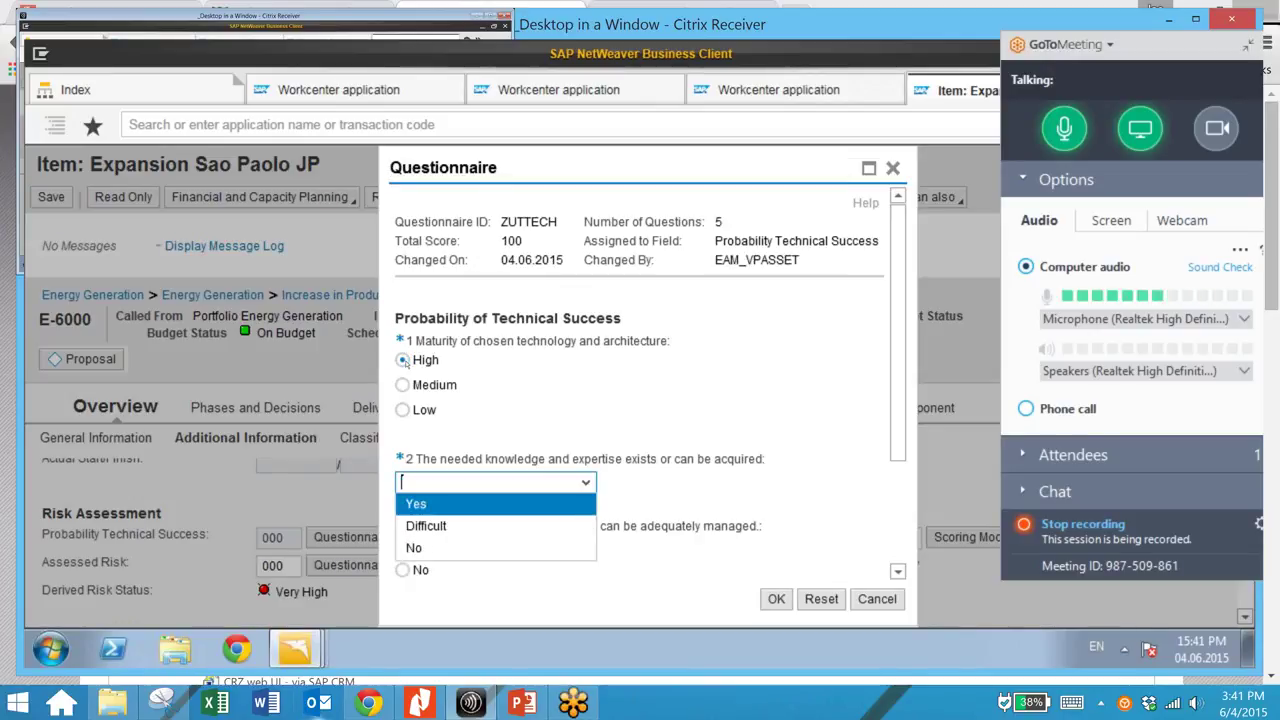
key("Return")
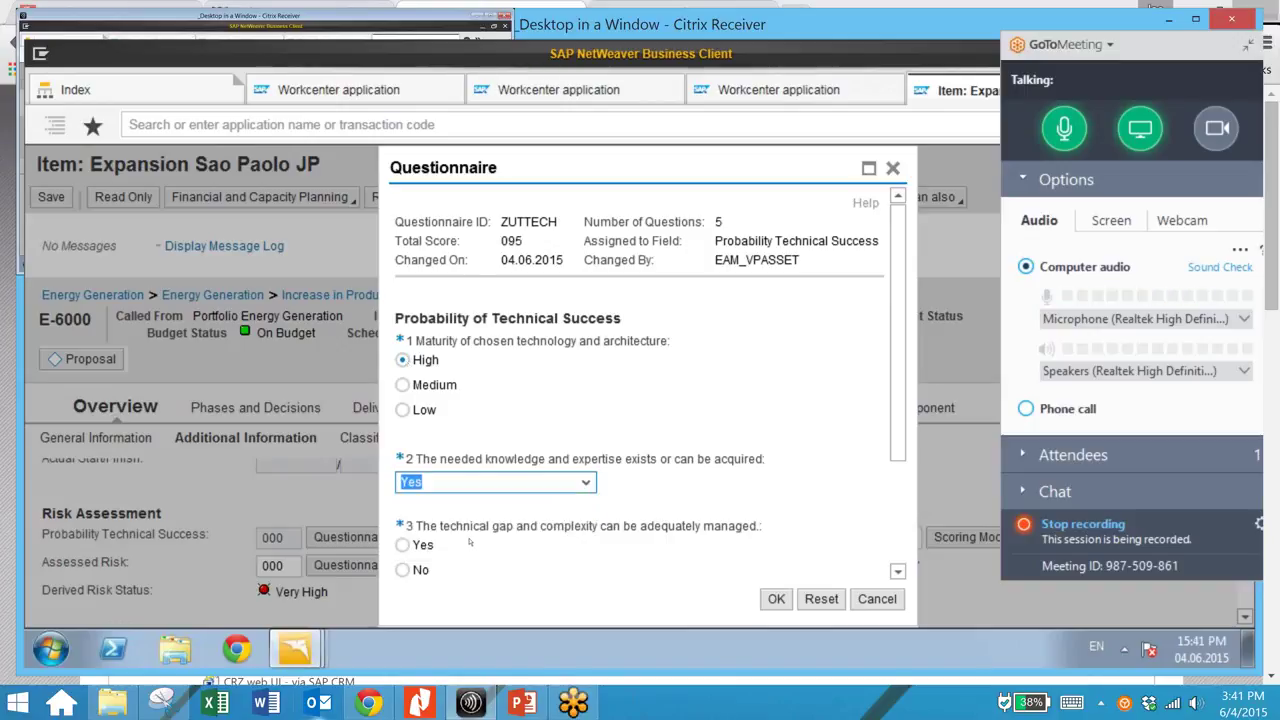
left_click(402, 544)
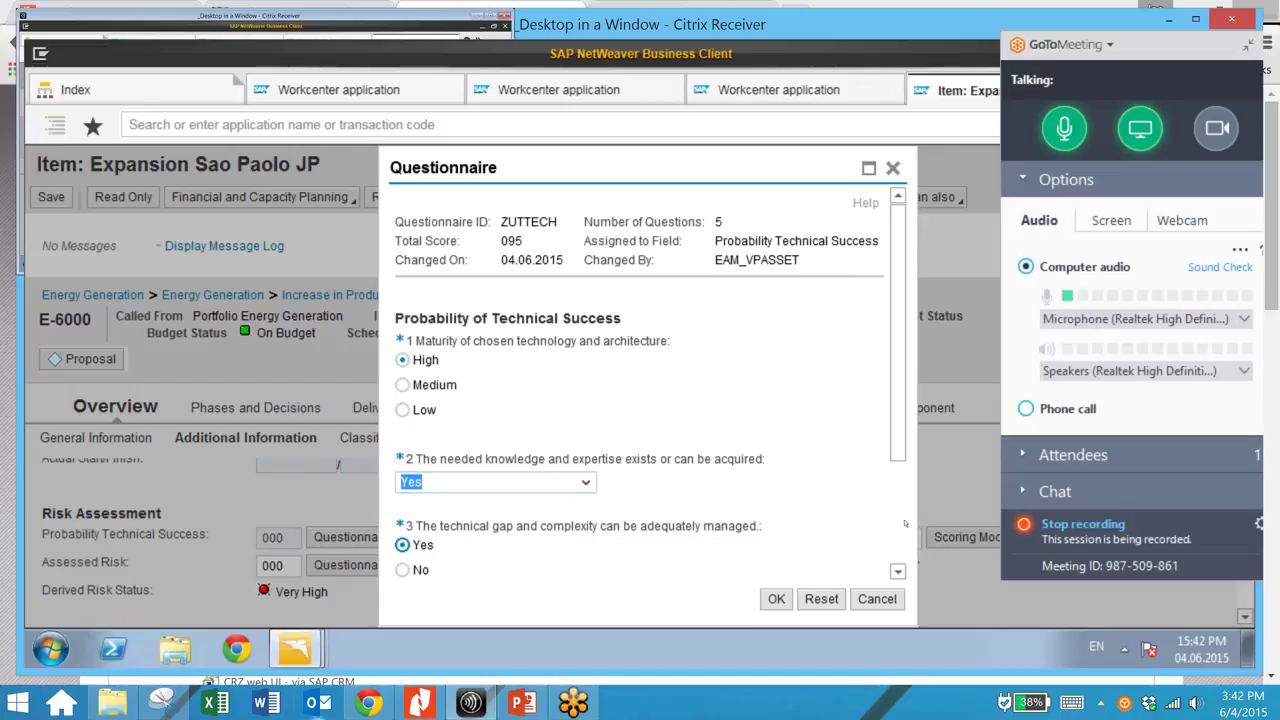
Set the number of interfaces to 0-5 and their complexity to Not complex, and submit the technical success questionnaire.
scroll(905, 523, "down", 3)
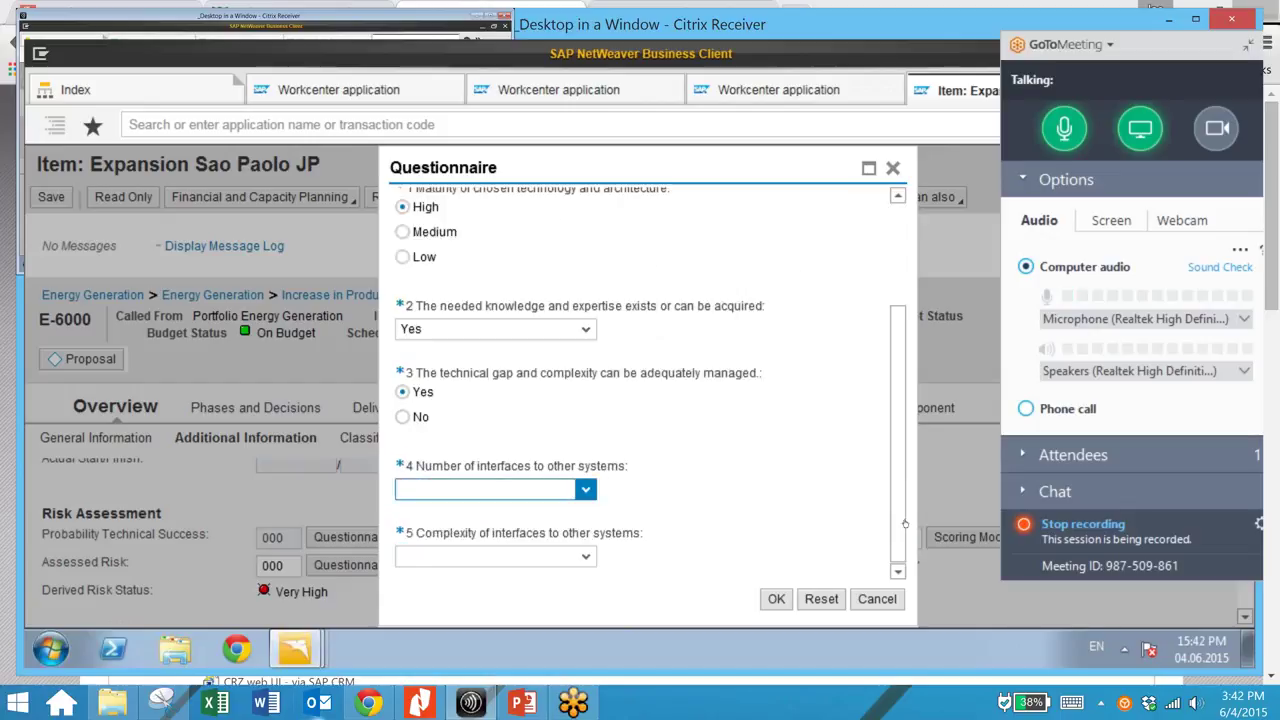
left_click(586, 490)
key("Return")
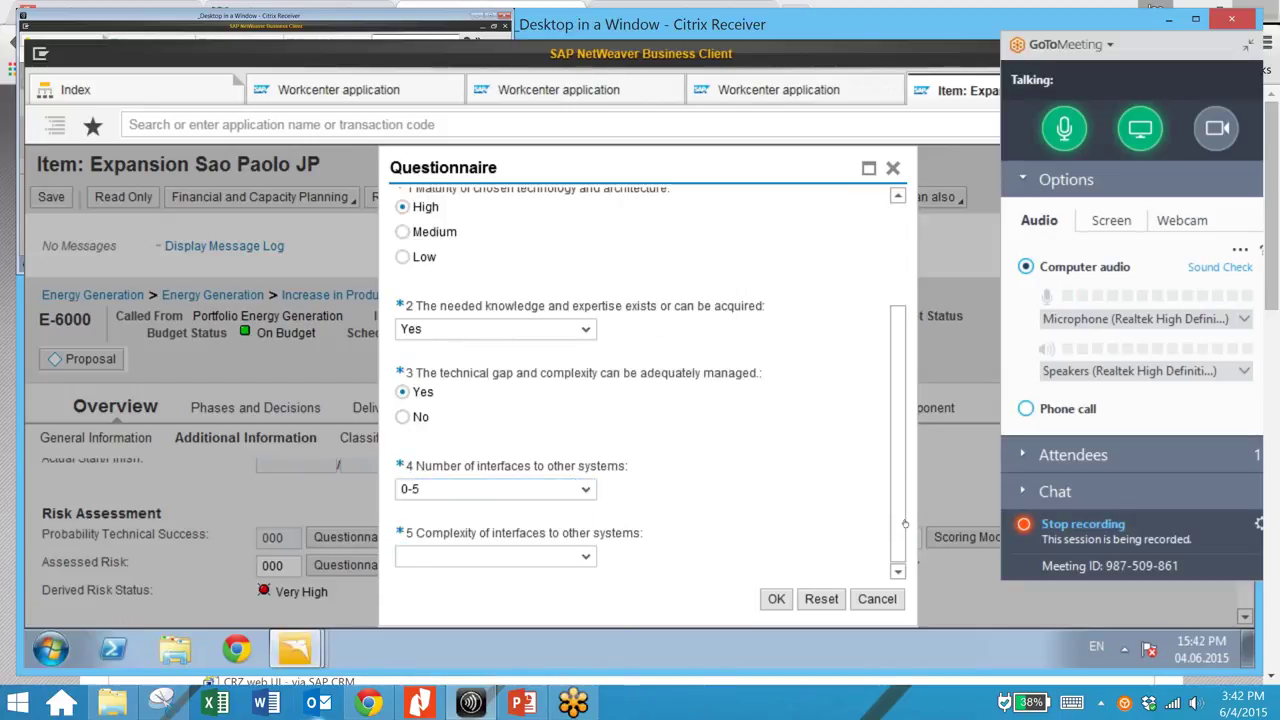
key("Tab")
key("alt+Down")
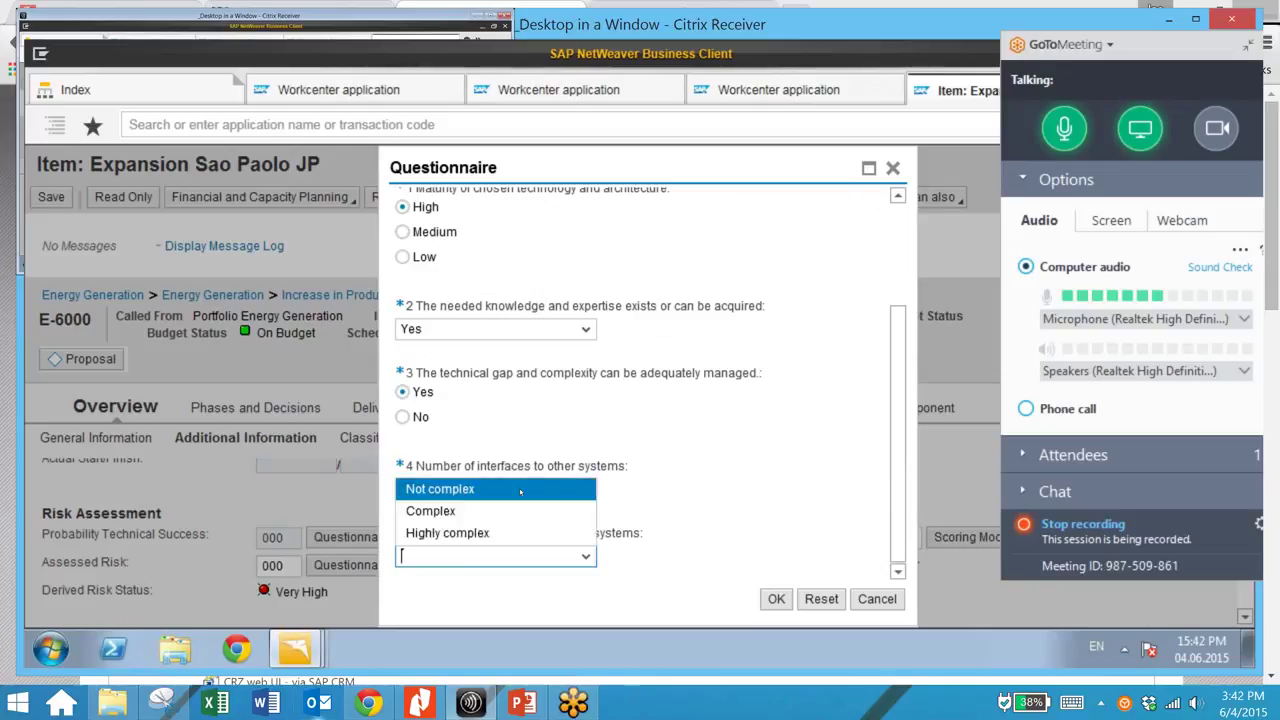
key("Return")
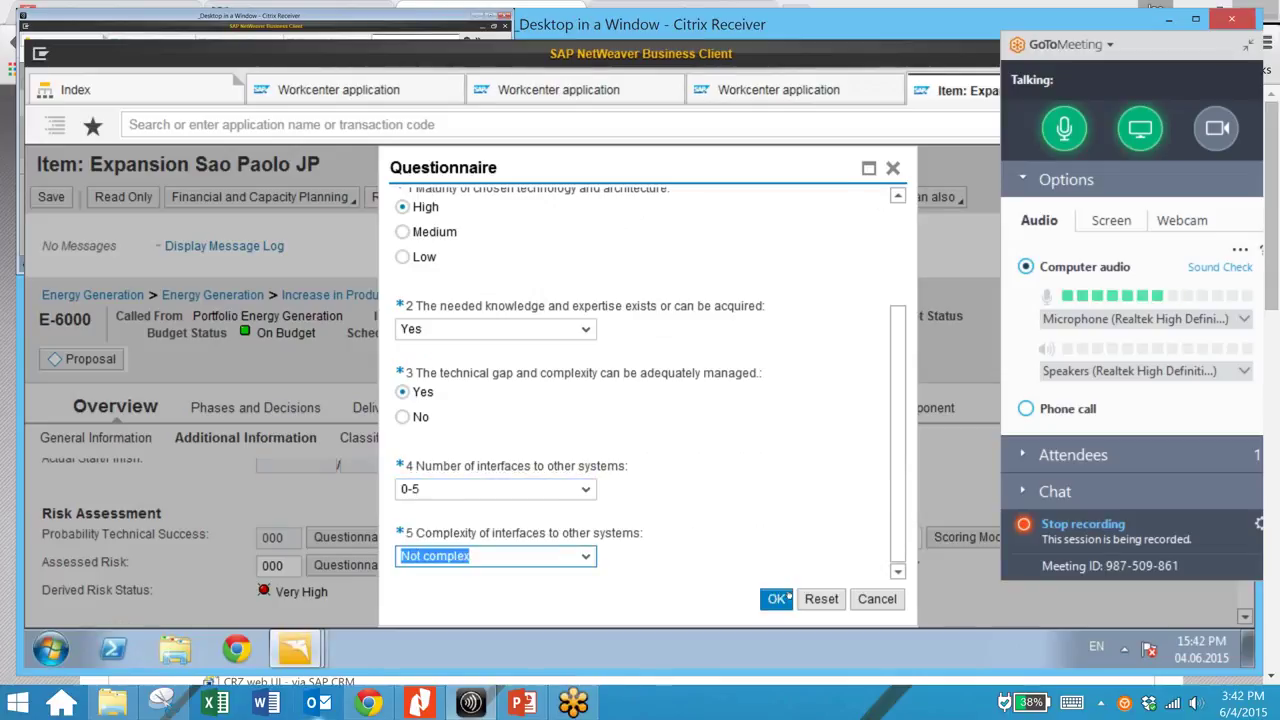
left_click(776, 598)
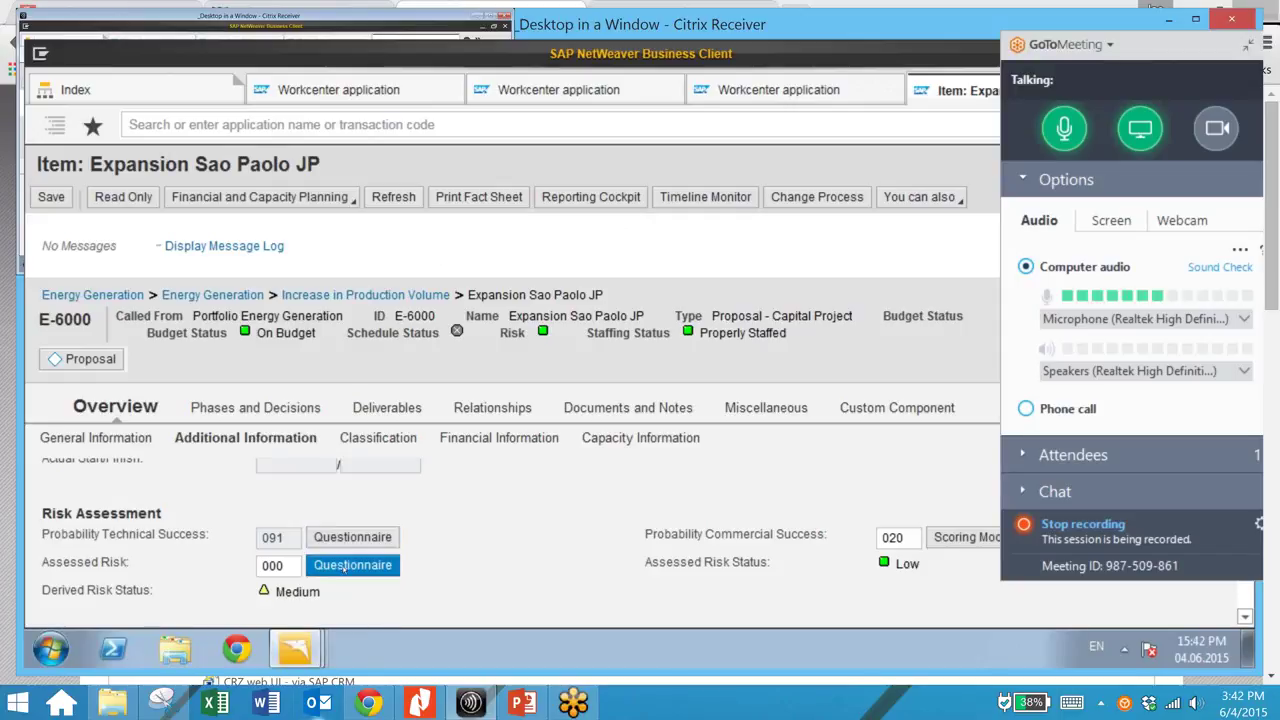
Complete the Assessed Risk questionnaire with Small - negligle for both risk levels and Some Negative Impact for human performance.
left_click(344, 566)
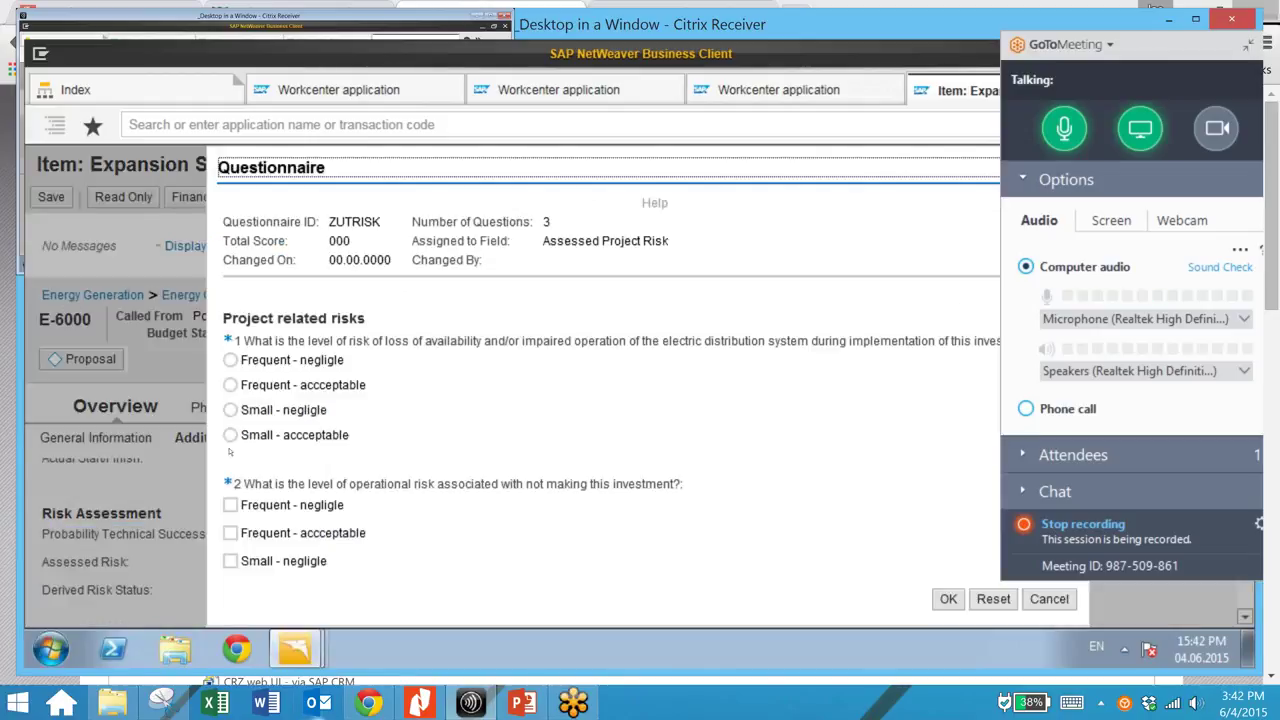
left_click(230, 410)
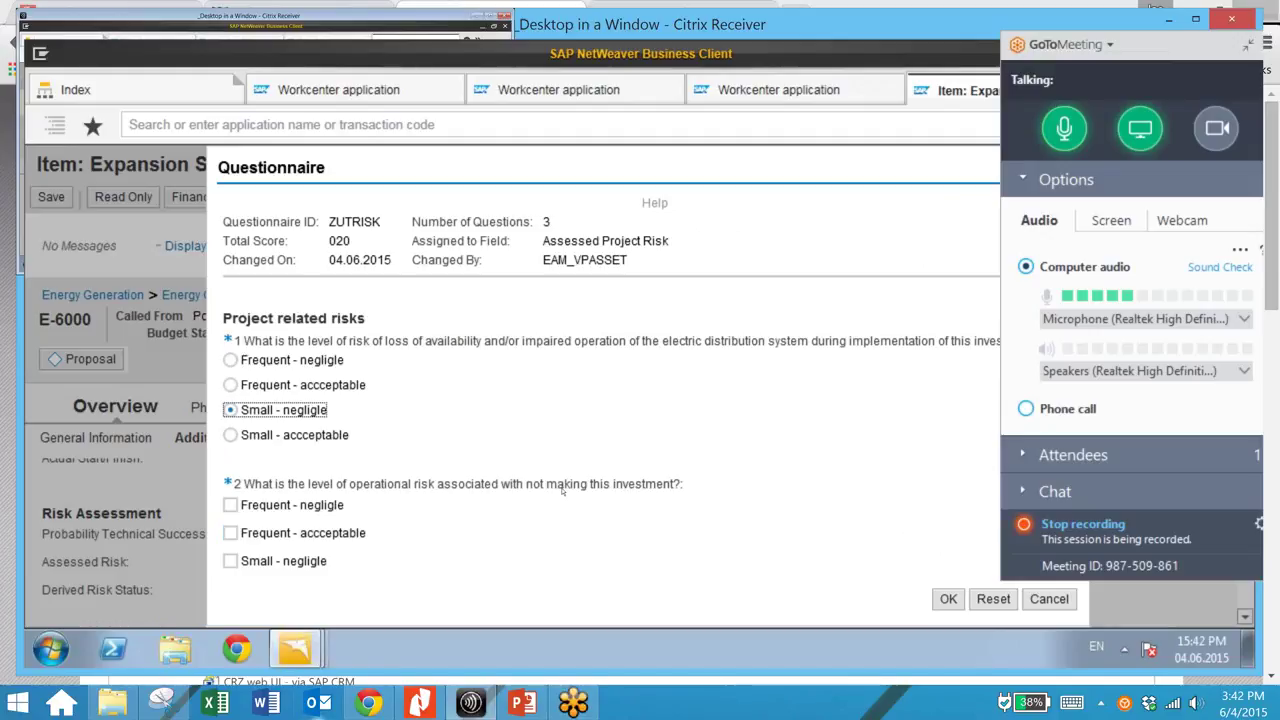
left_click(237, 563)
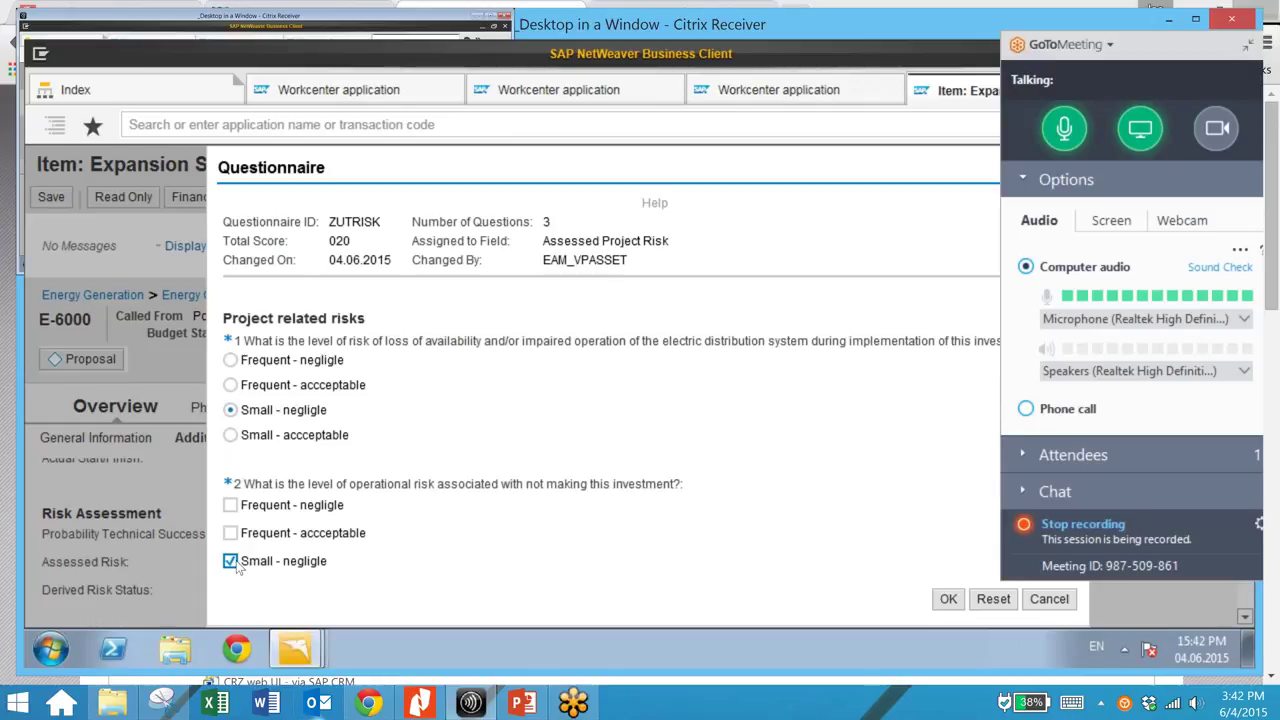
scroll(237, 563, "down", 2)
left_click(237, 558)
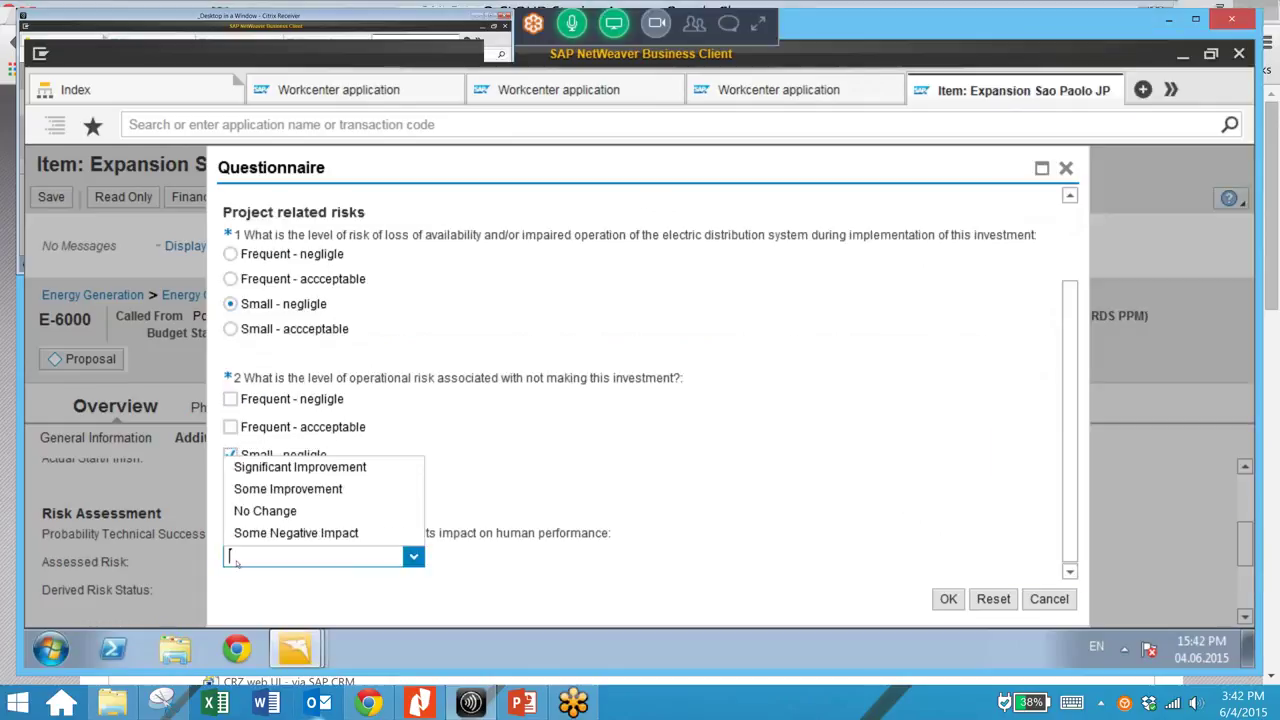
left_click(240, 535)
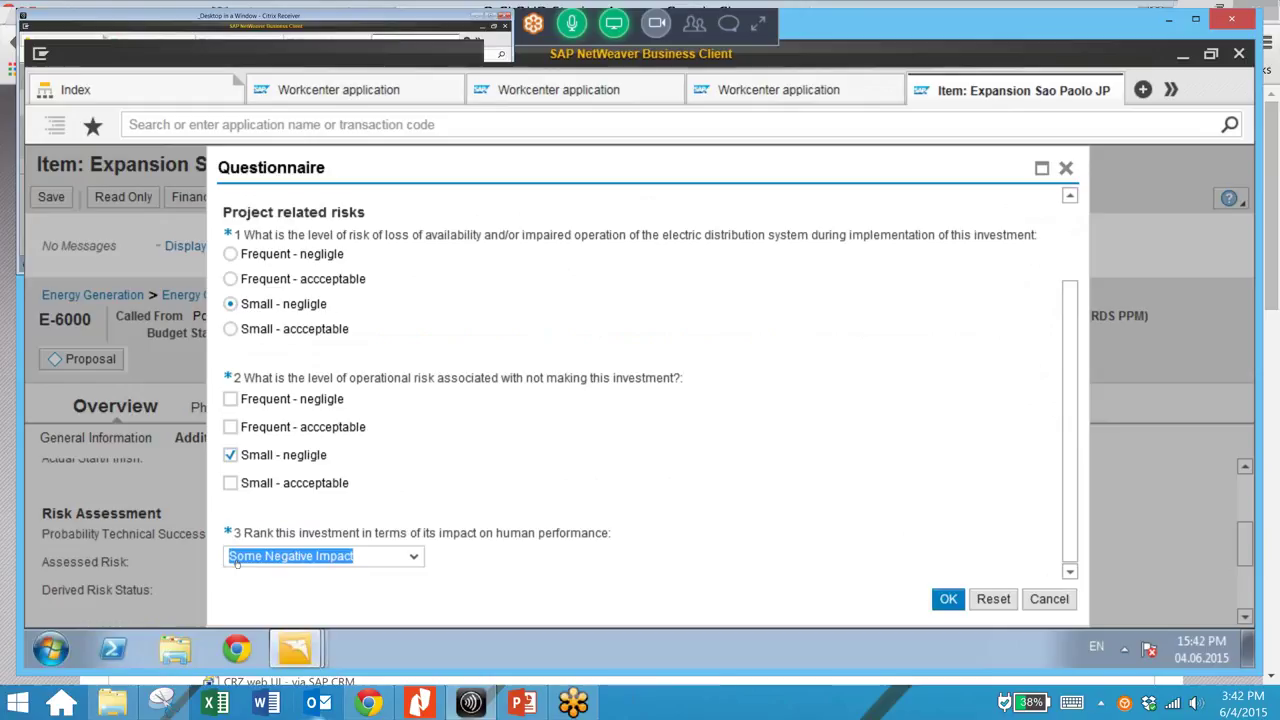
left_click(945, 599)
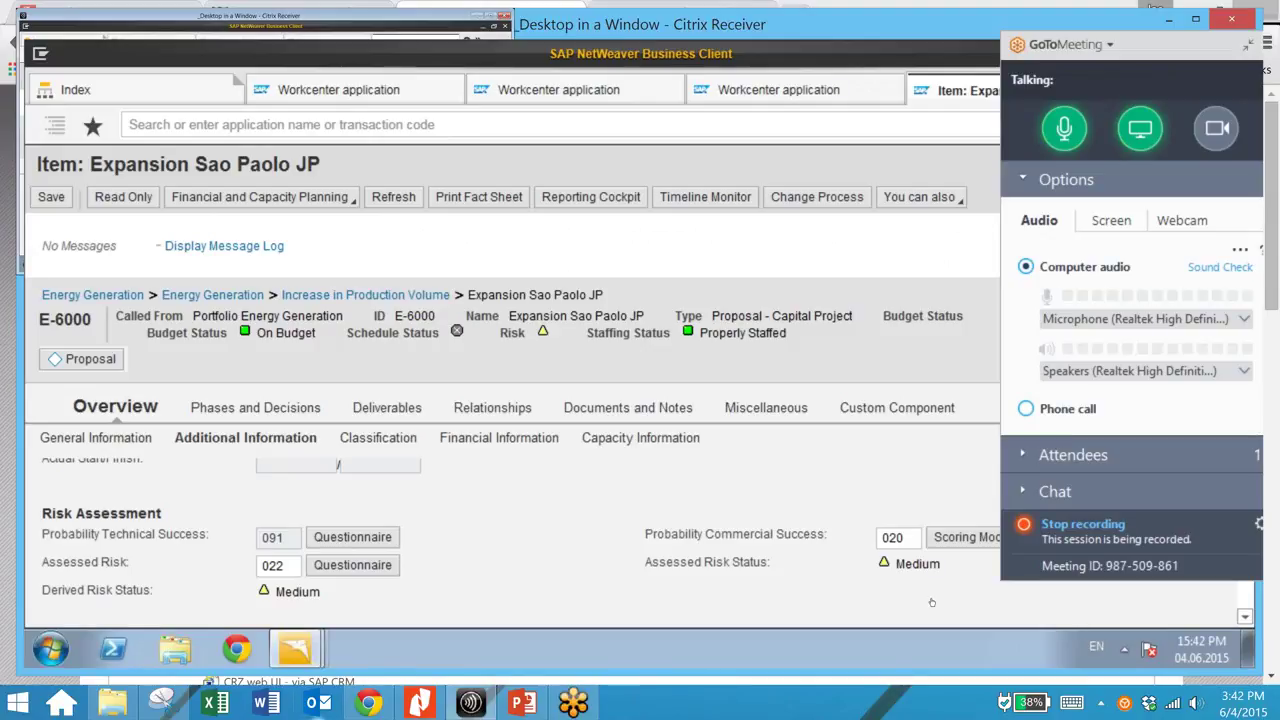
Set the launch costs to 1000 in the Expansion Sao Paolo JP item's financial information.
left_click(510, 440)
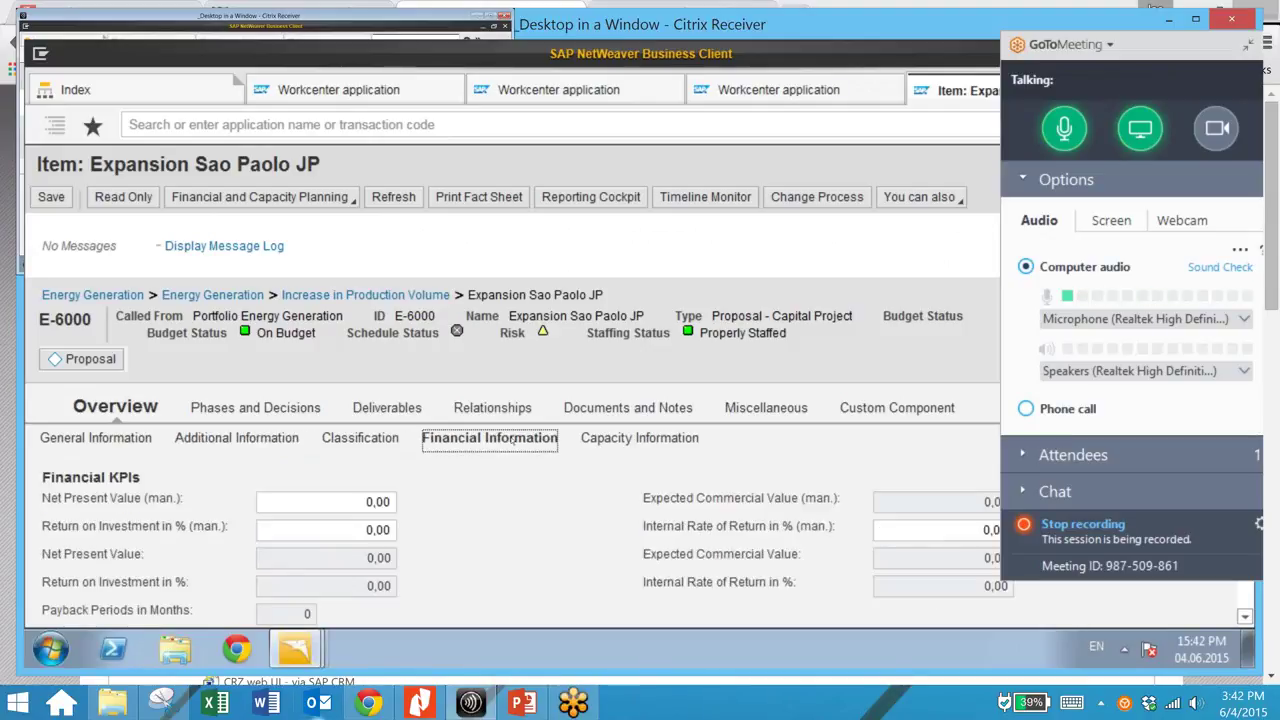
scroll(512, 440, "down", 1)
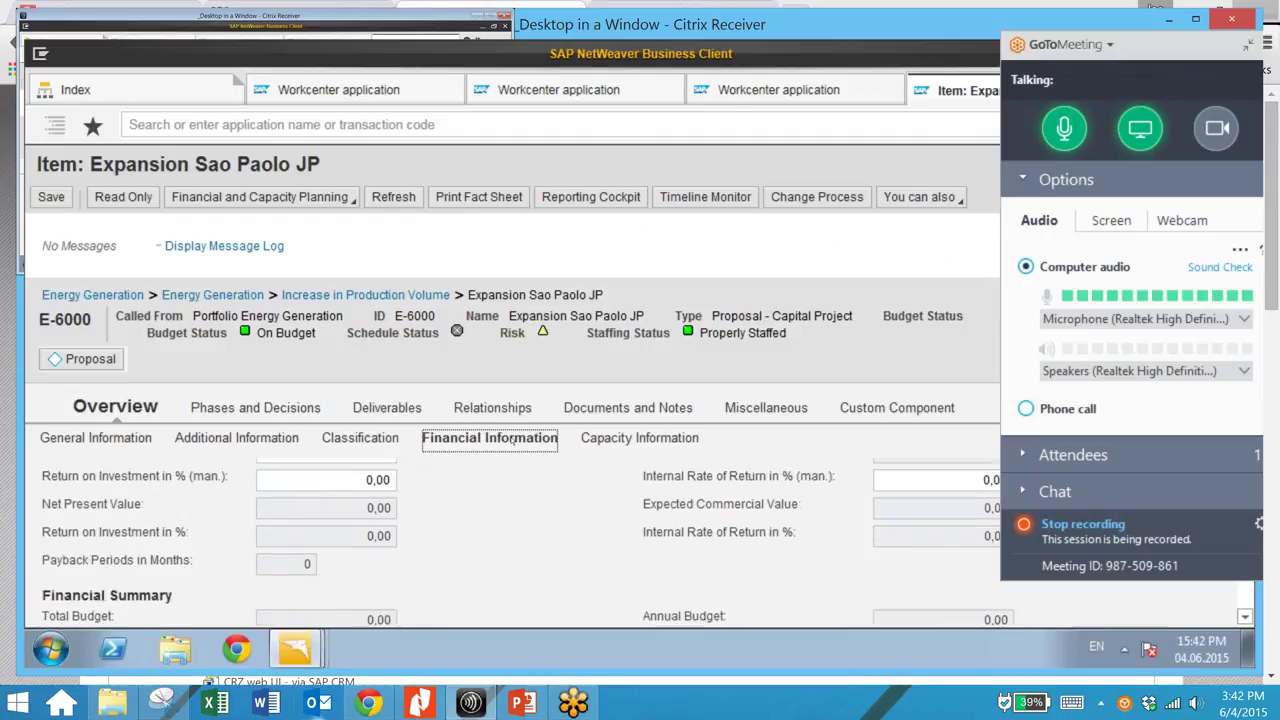
scroll(512, 440, "down", 3)
scroll(512, 440, "down", 1)
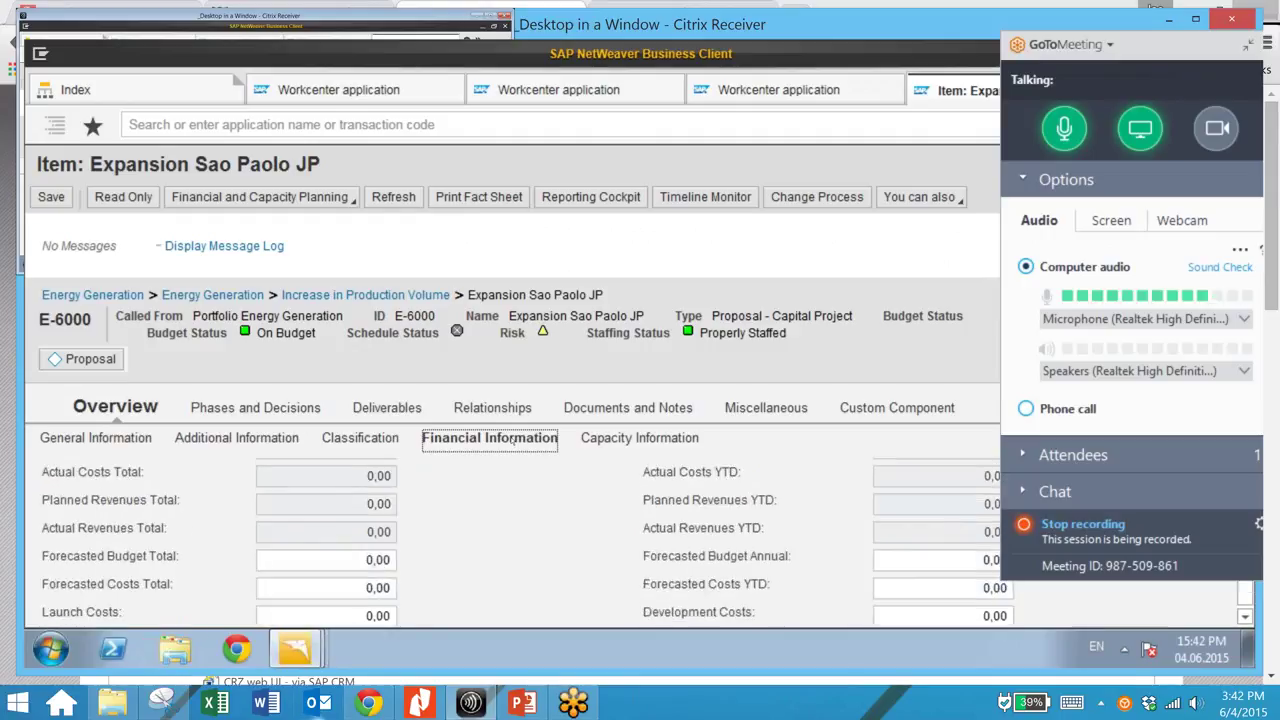
scroll(512, 440, "down", 1)
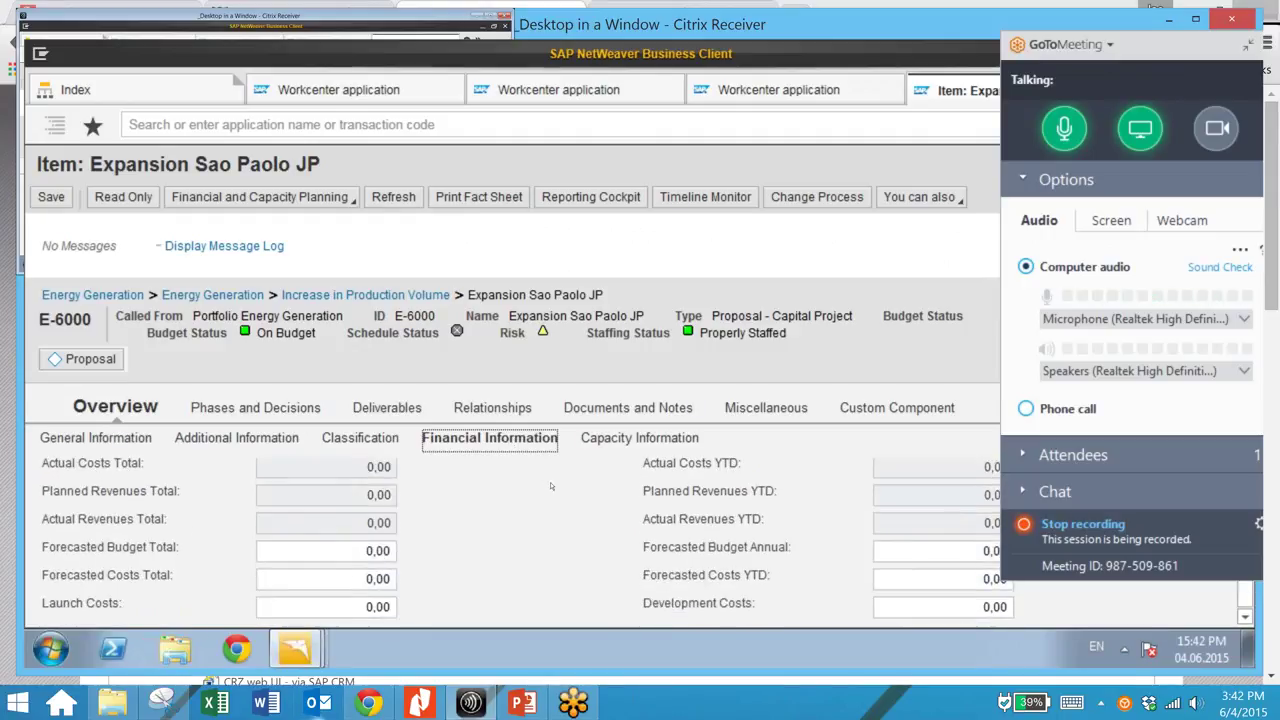
left_click(356, 604)
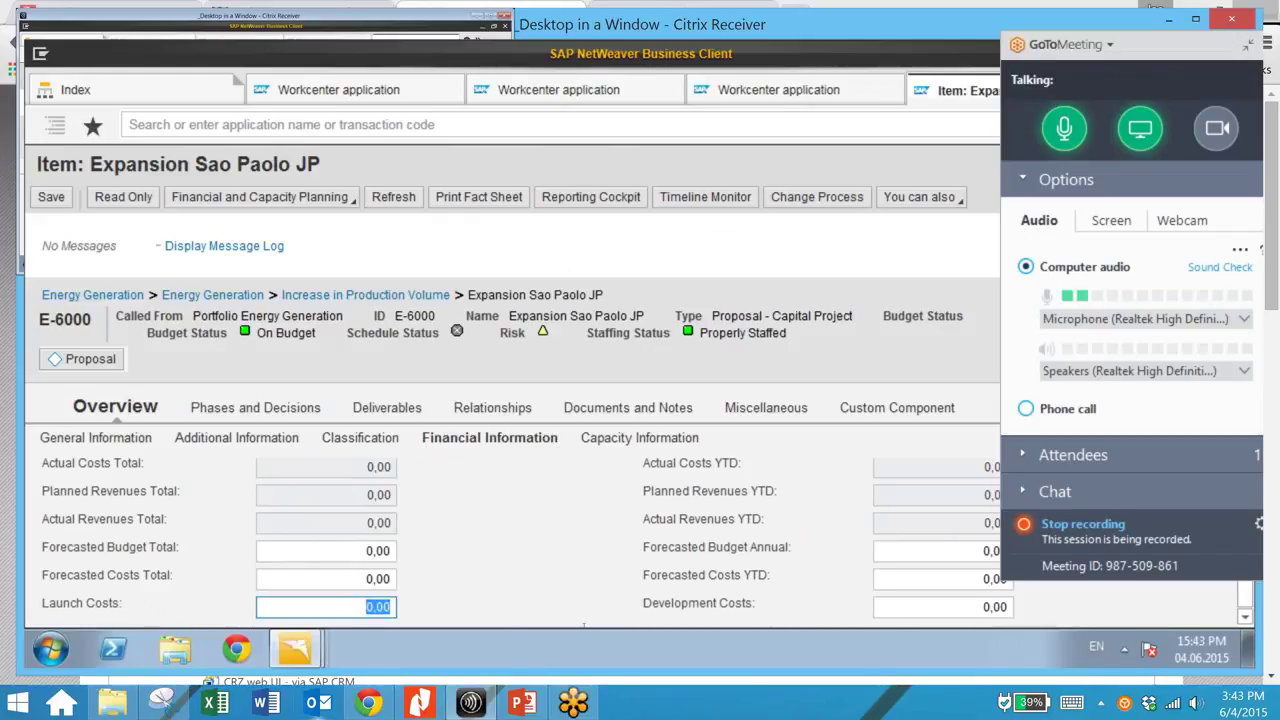
type("1")
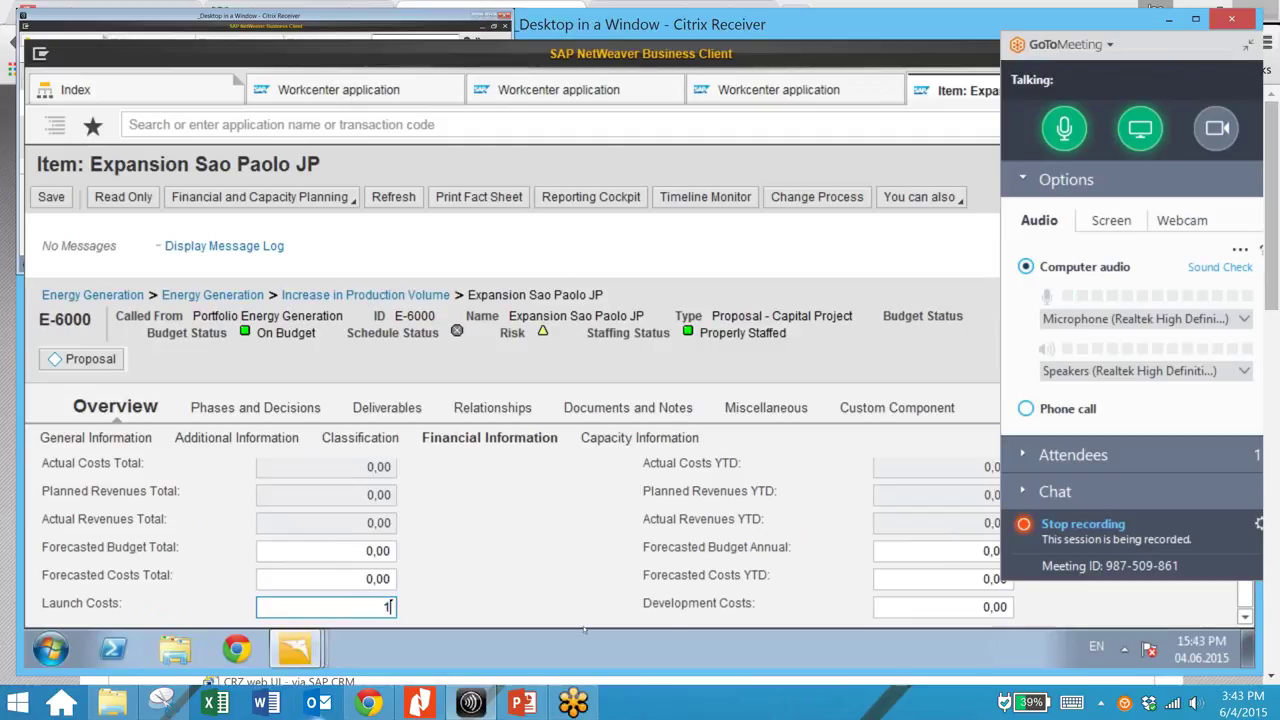
type("000")
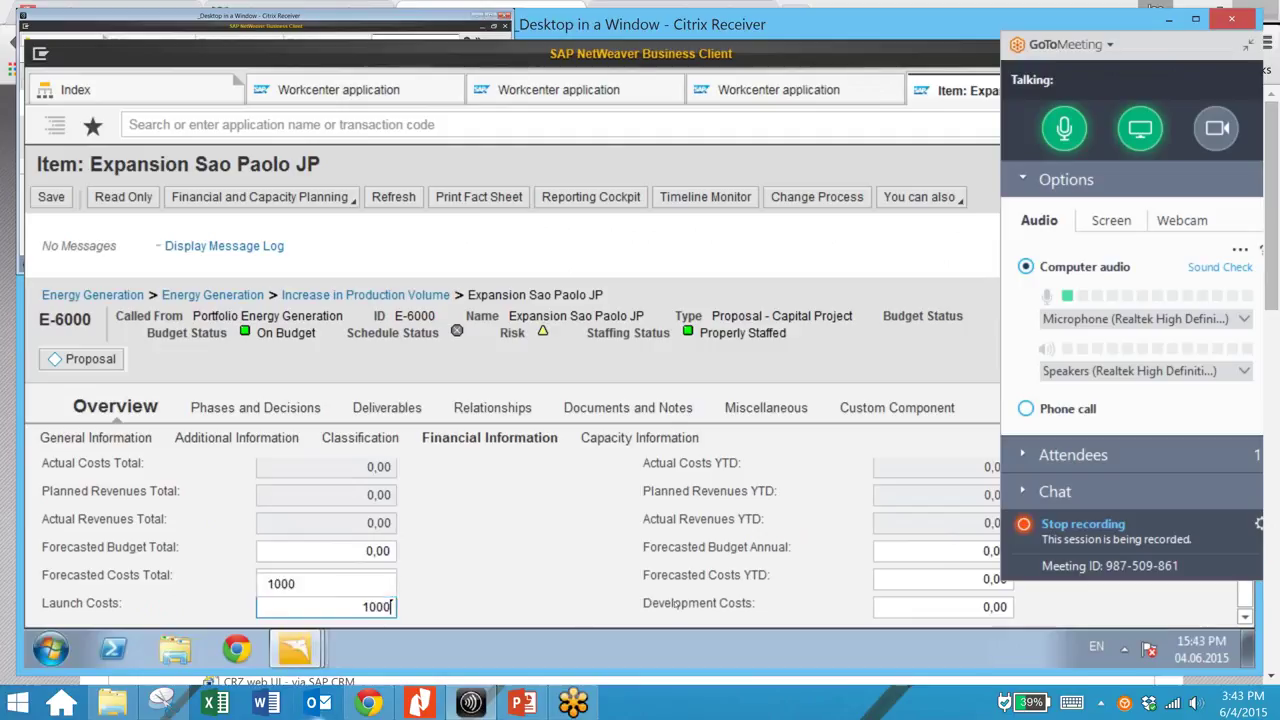
Set the item's development costs to 10000 in the financial summary and apply the cost values.
key("Tab")
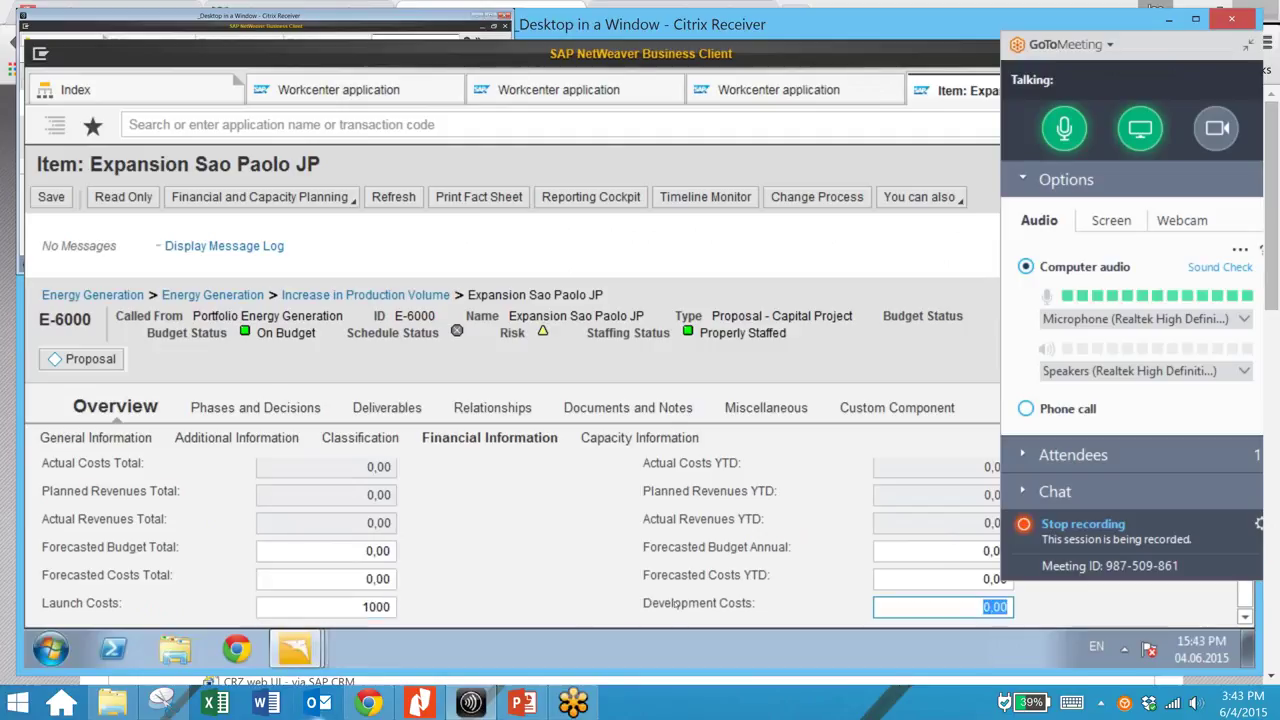
type("100")
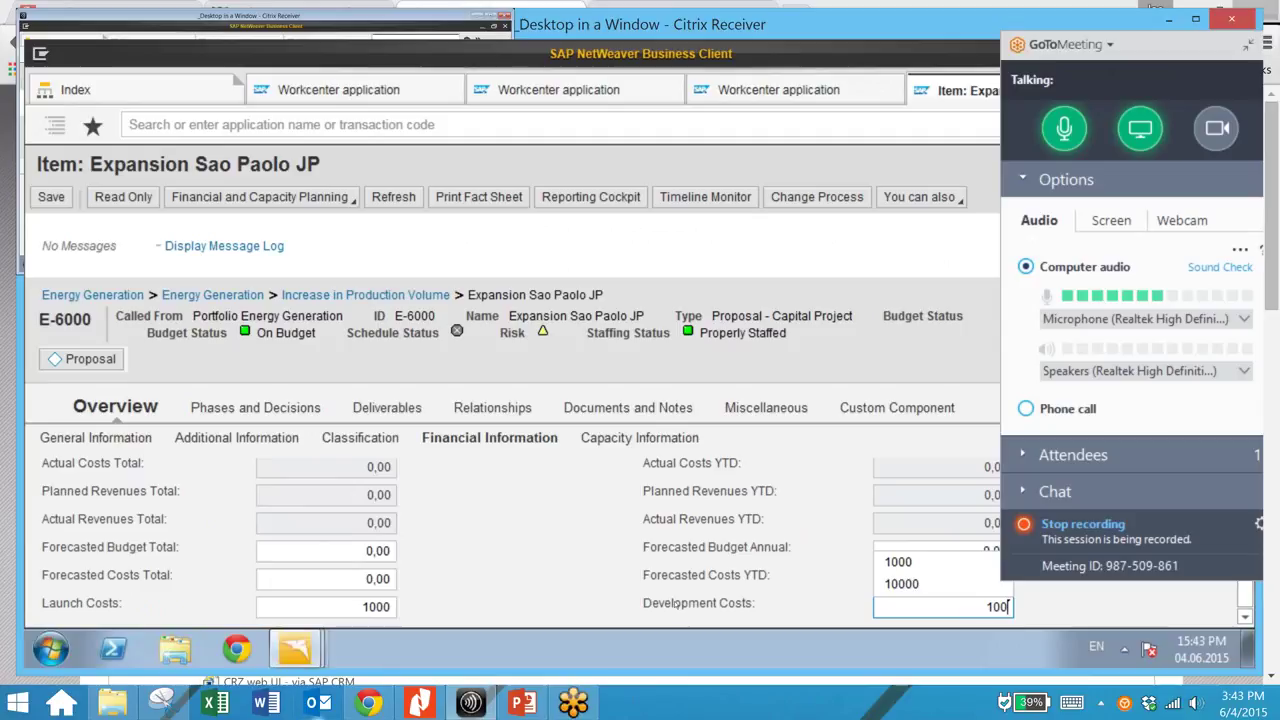
type("00")
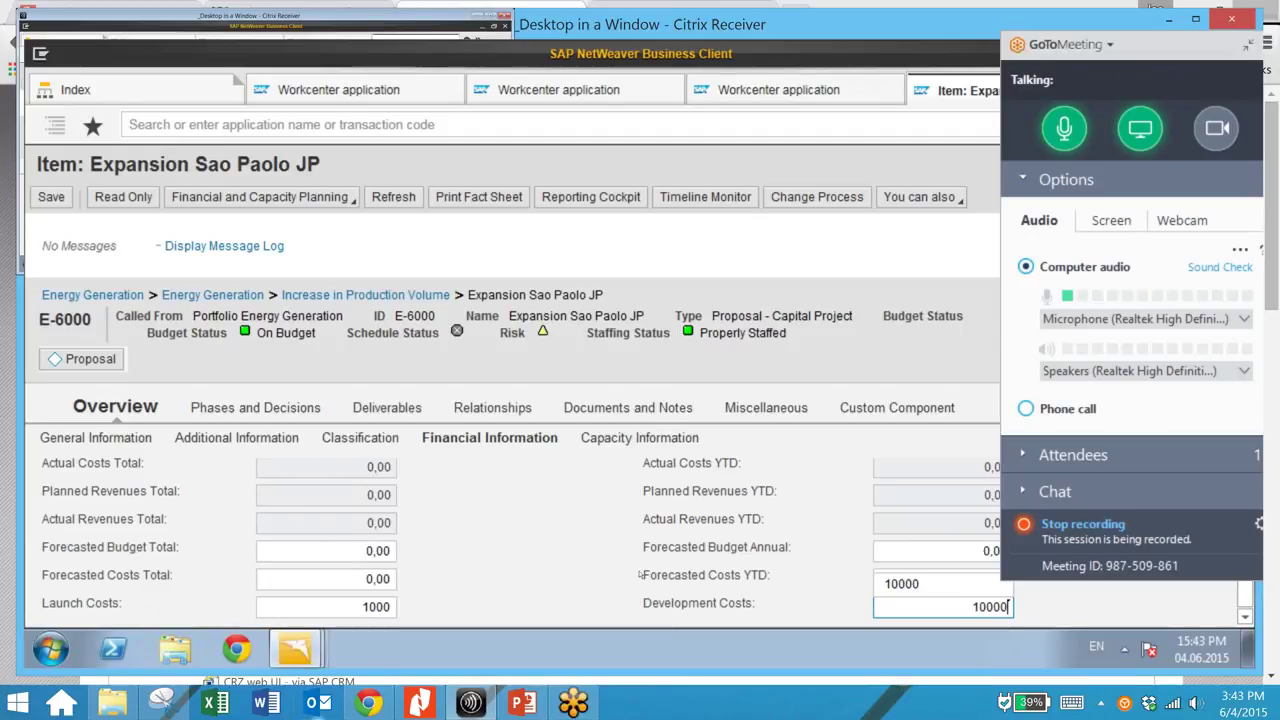
key("Down")
key("Return")
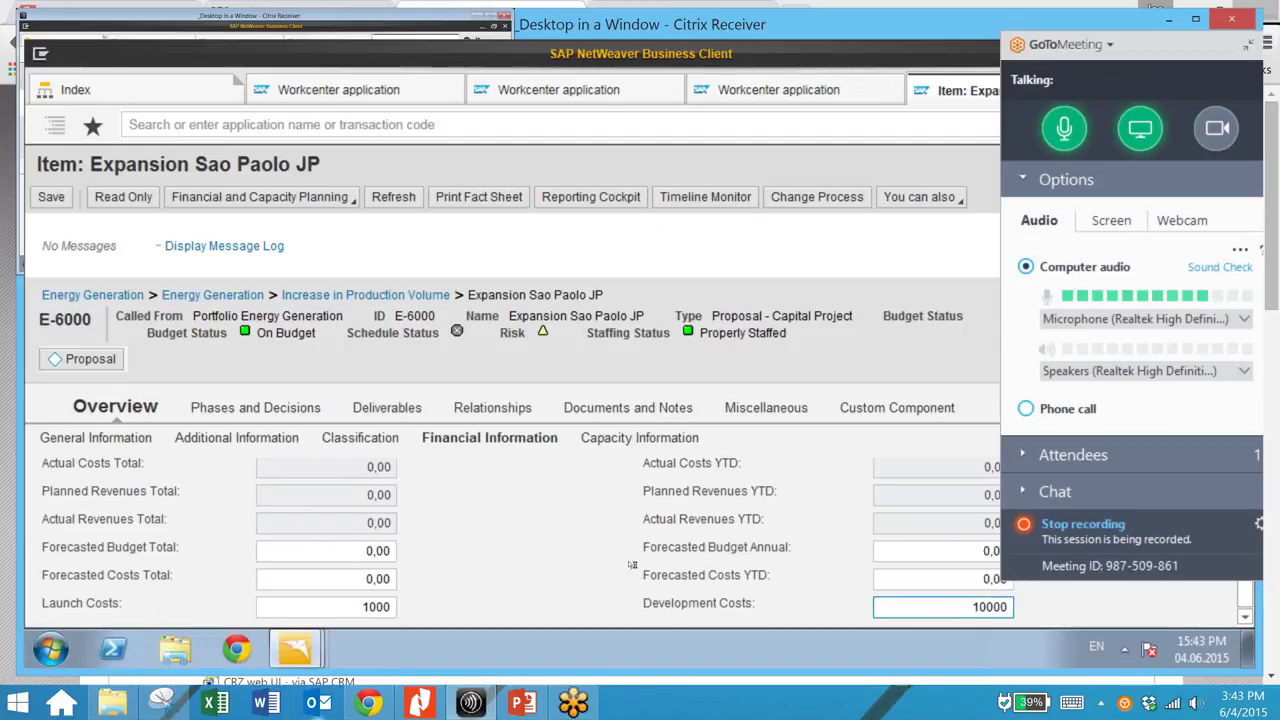
Set the manual net present value to 800000 in the financial KPIs and save the item.
scroll(631, 565, "up", 1)
scroll(629, 566, "up", 2)
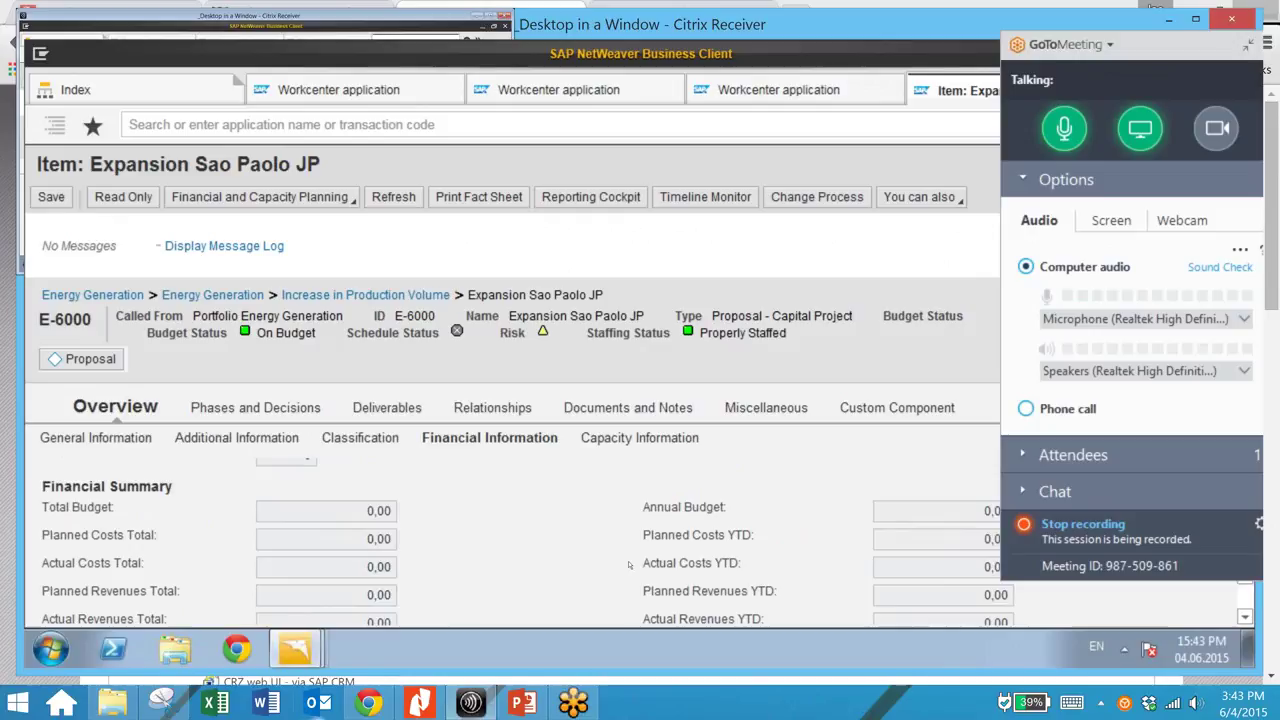
scroll(629, 566, "up", 3)
left_click(629, 562)
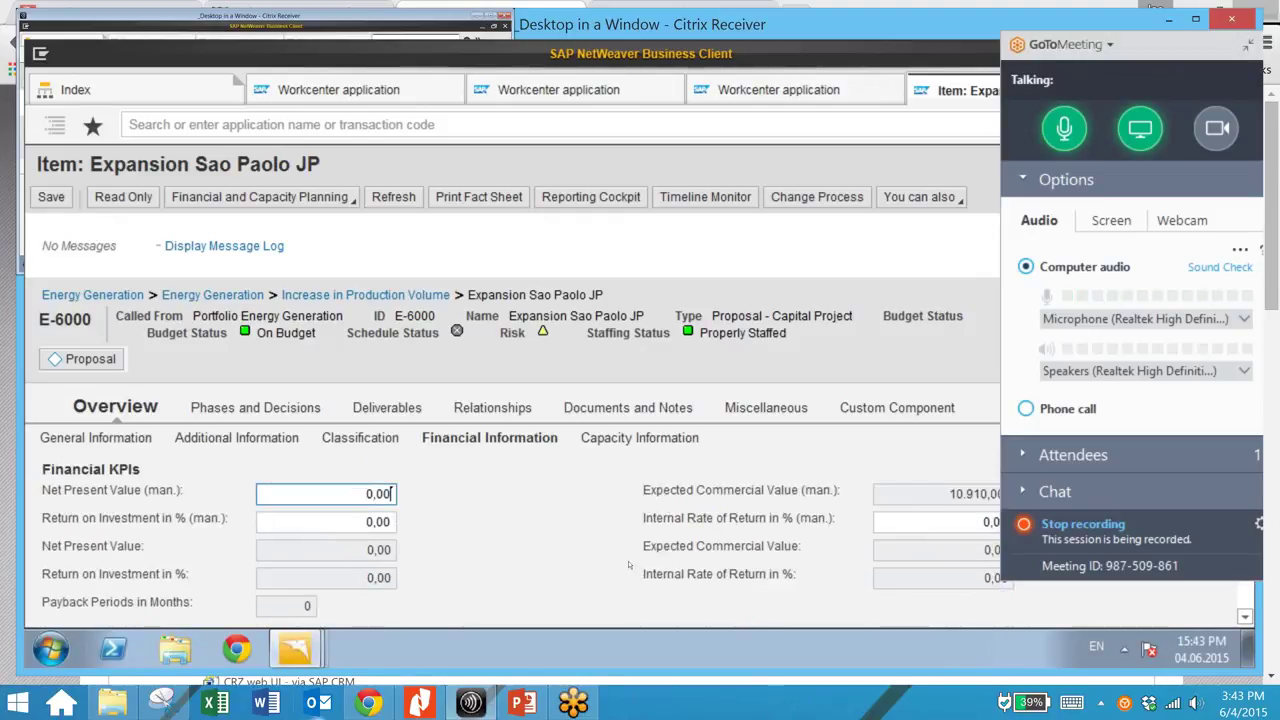
key("Delete")
key("Delete")
key("Delete")
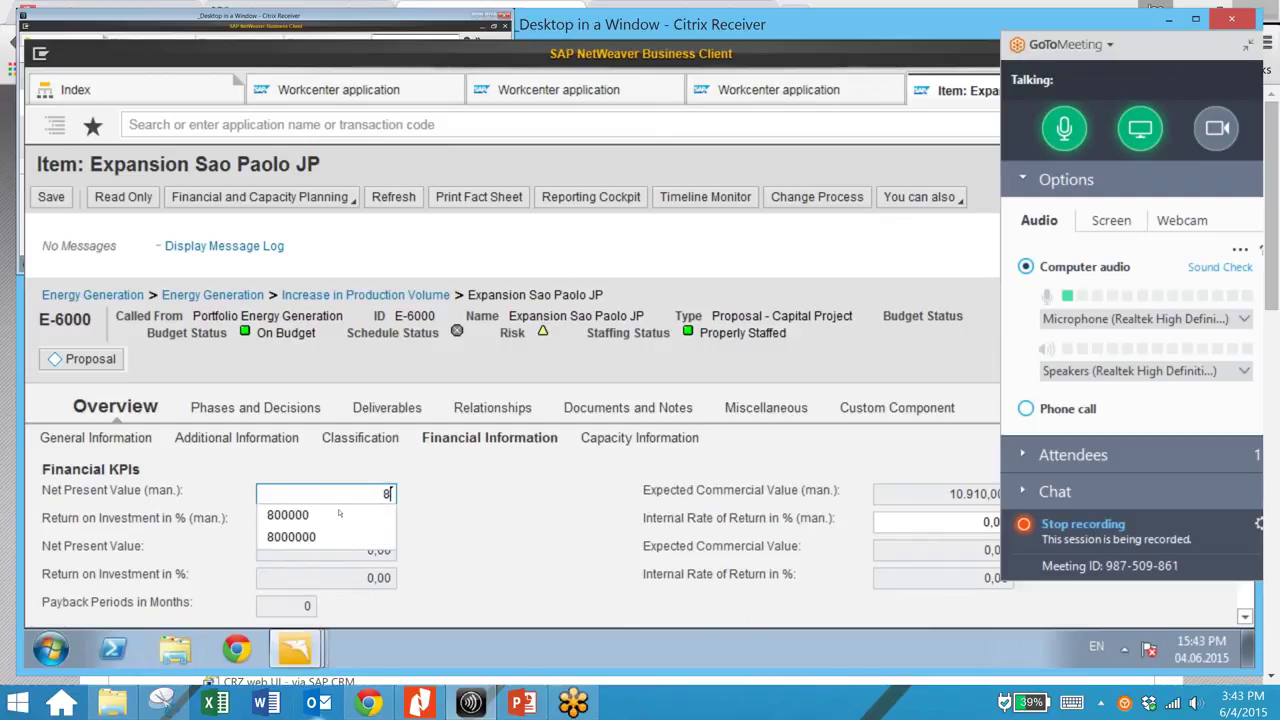
left_click(339, 514)
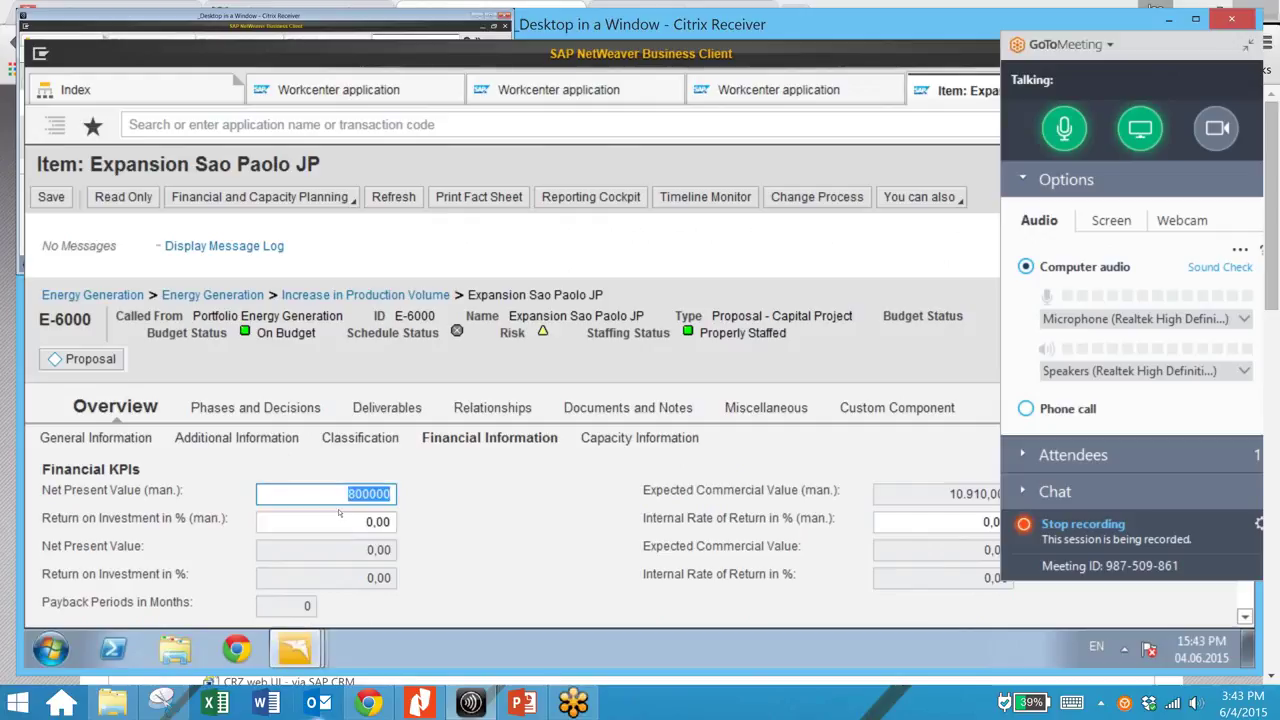
key("Return")
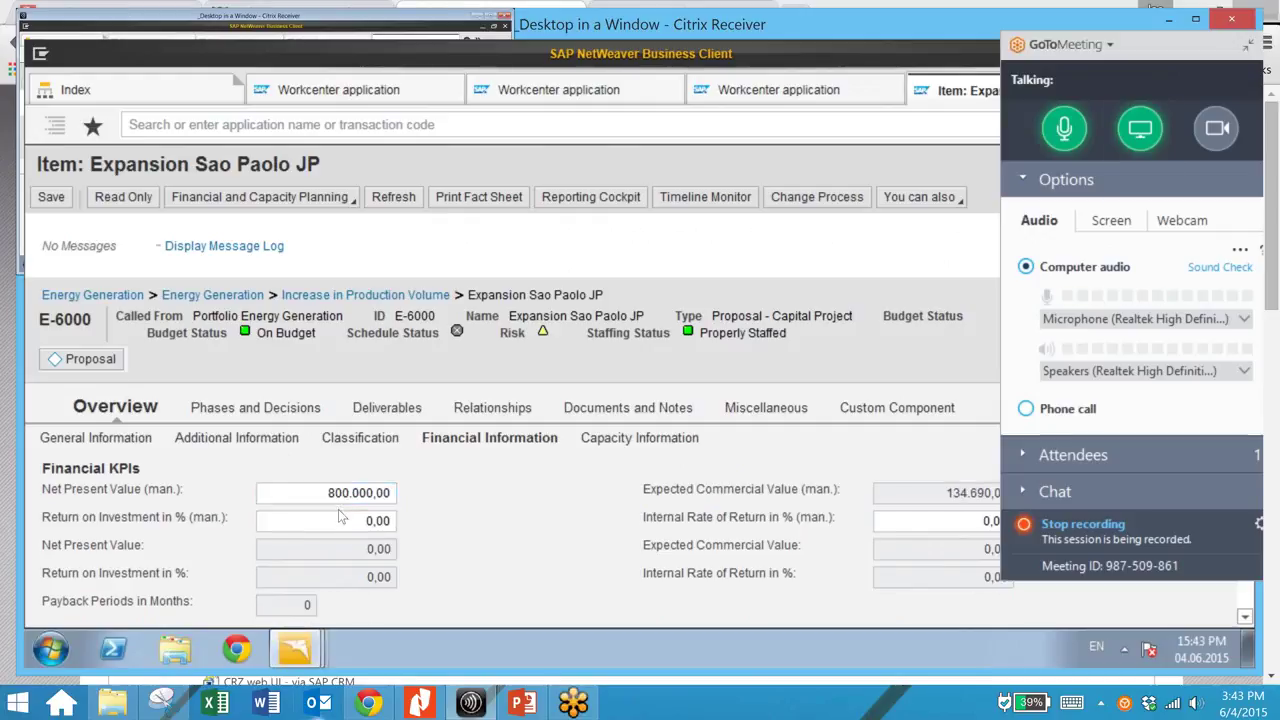
left_click(1247, 48)
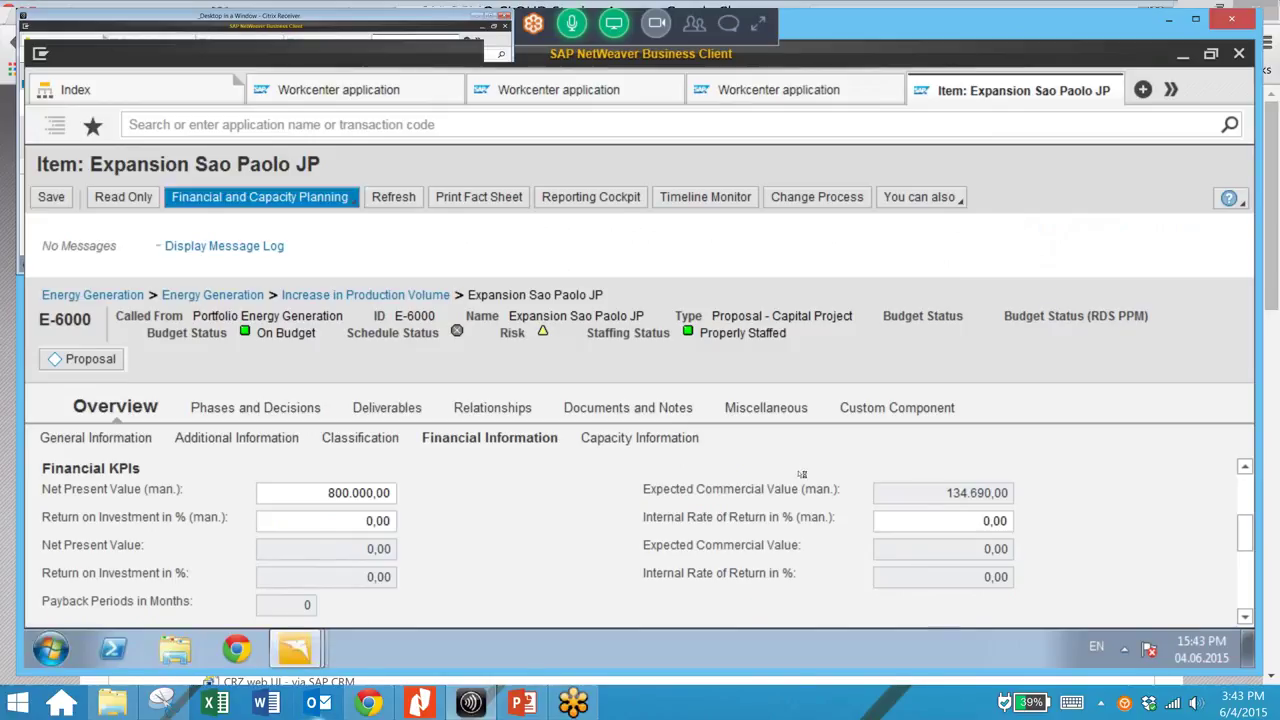
left_click(51, 197)
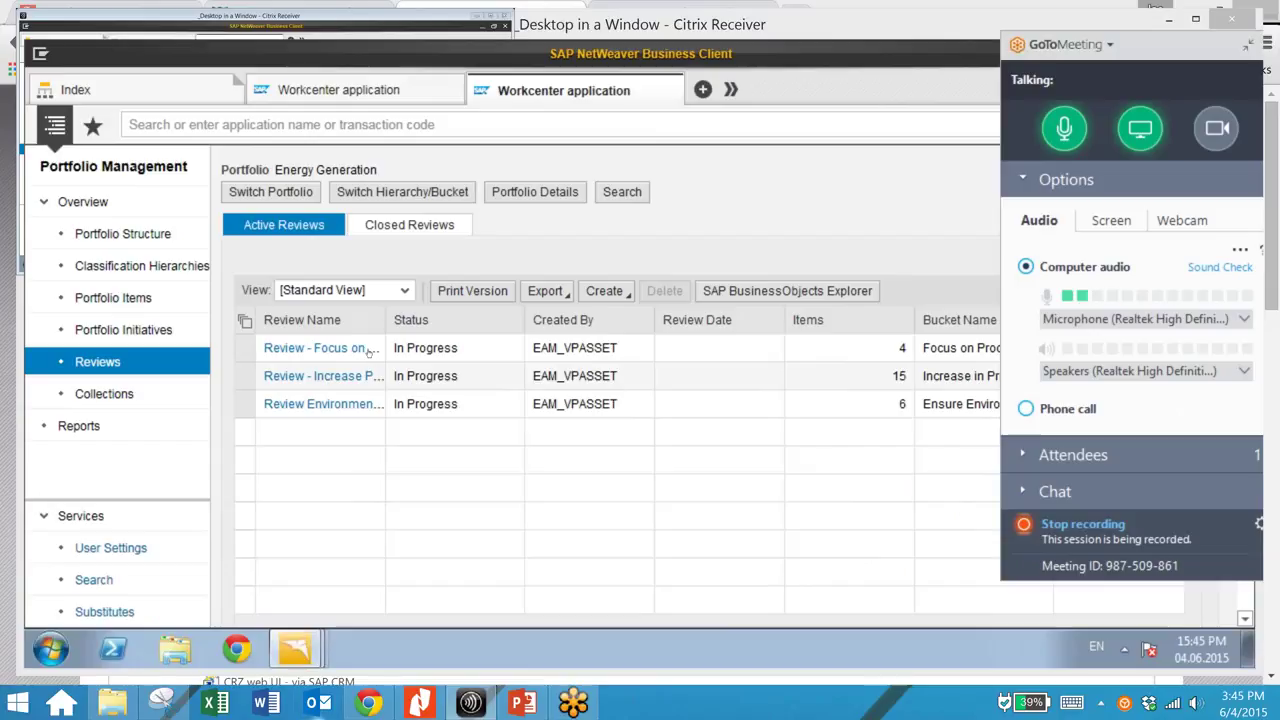
Open the Review - Increase Production Volume review and bring up the search for adding portfolio items to it.
left_click(325, 376)
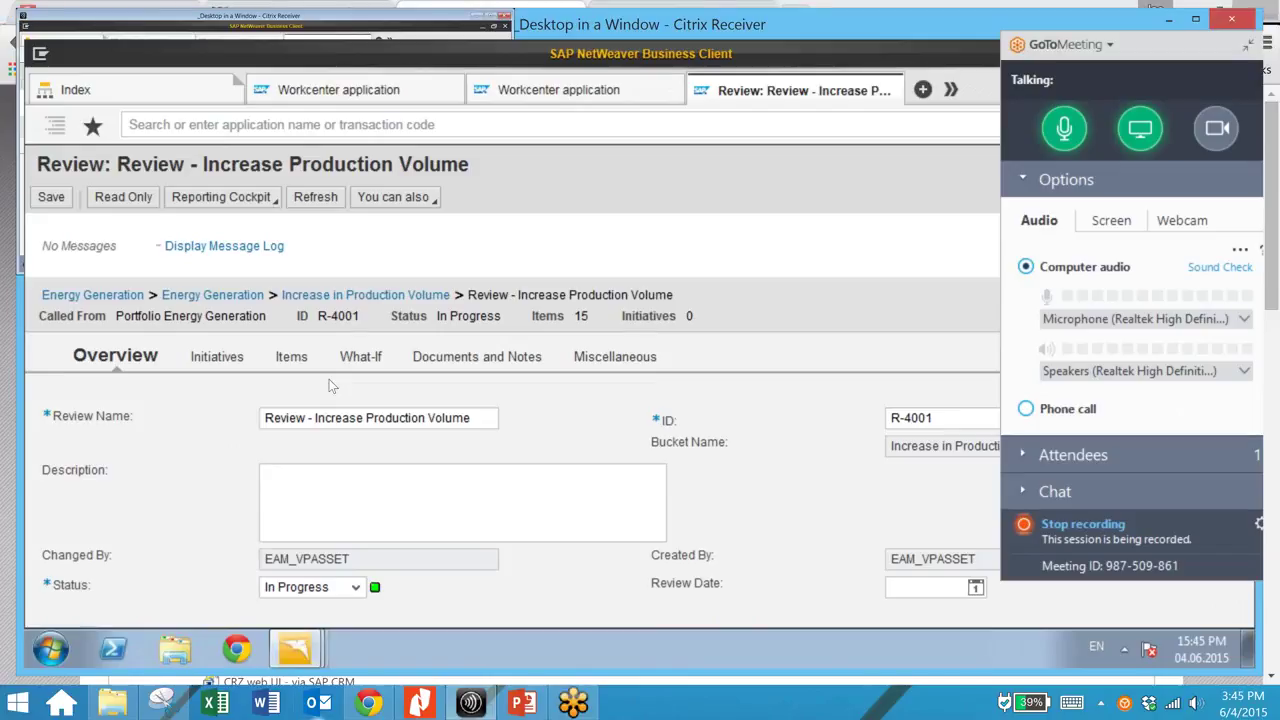
left_click(1083, 524)
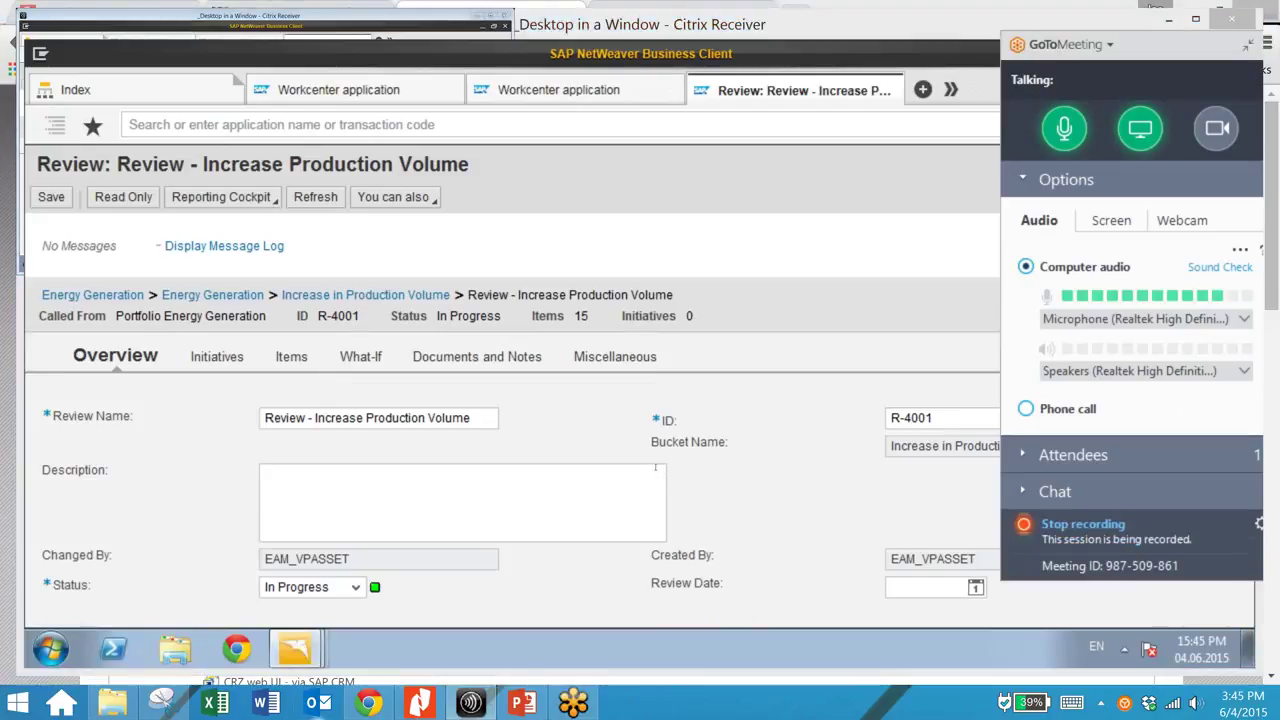
left_click(656, 467)
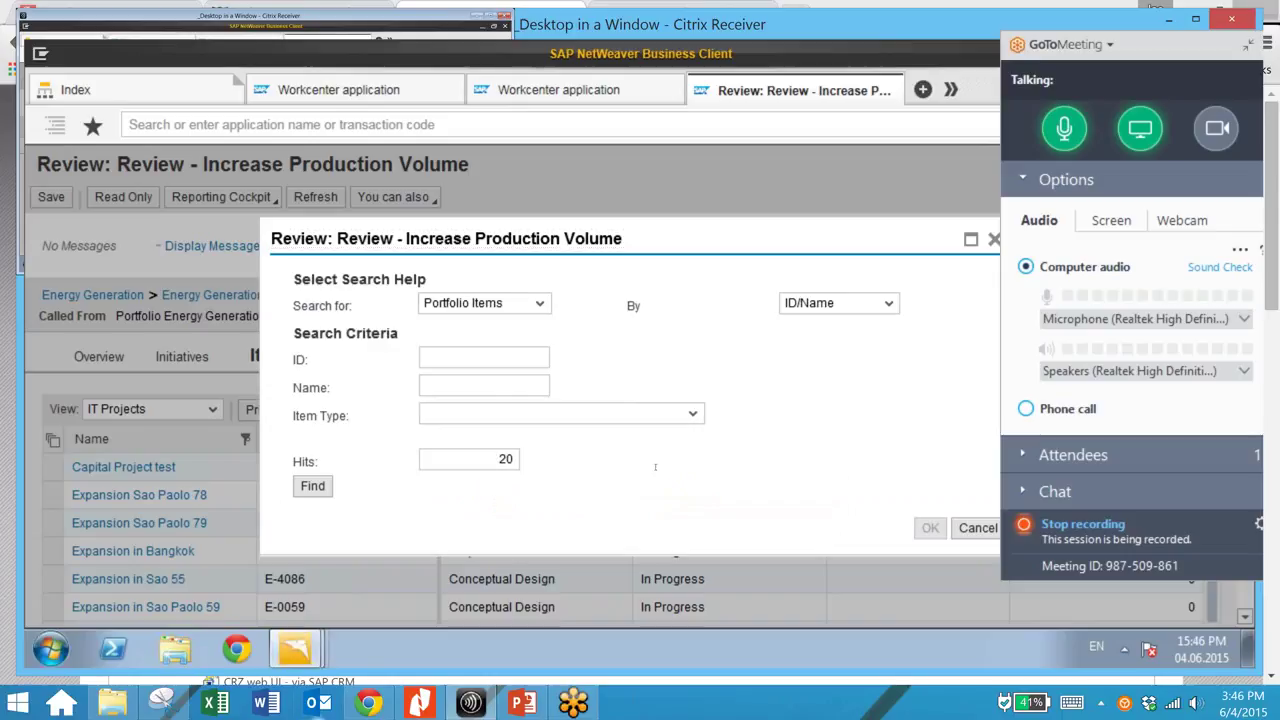
Find portfolio item E-6000 by its ID and add Expansion Sao Paolo JP to the review's items.
type("E")
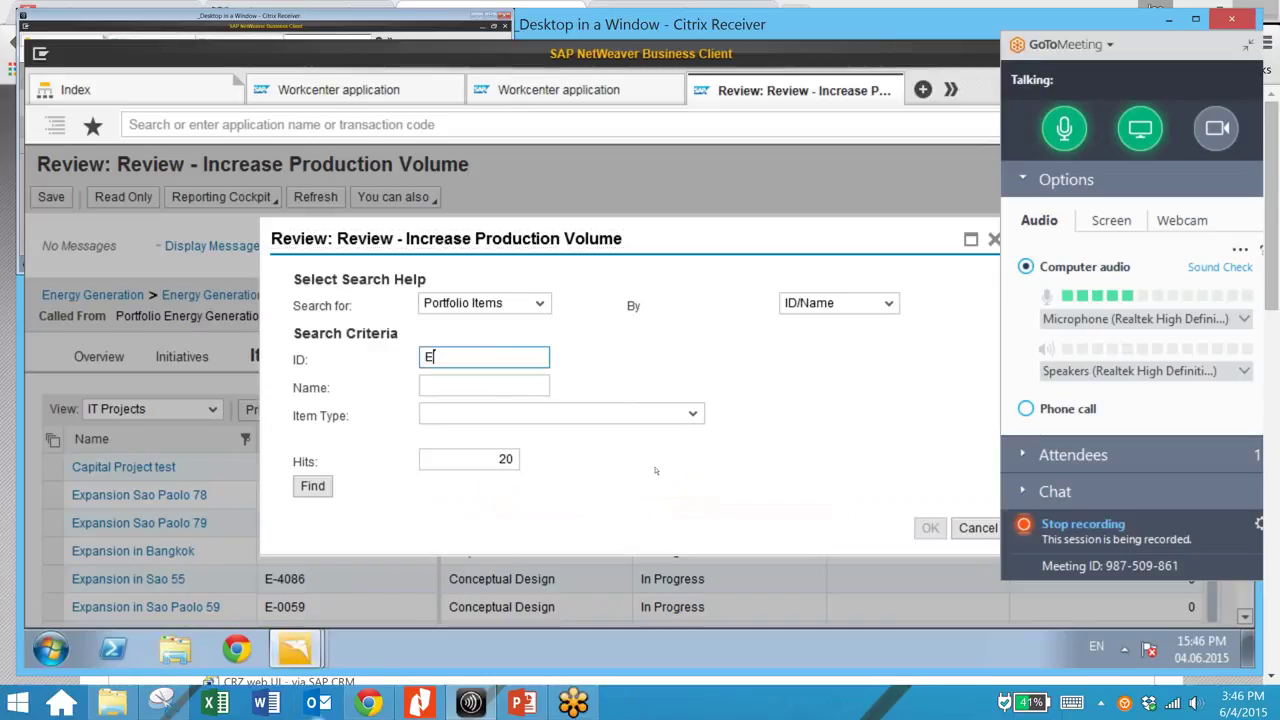
type("-600")
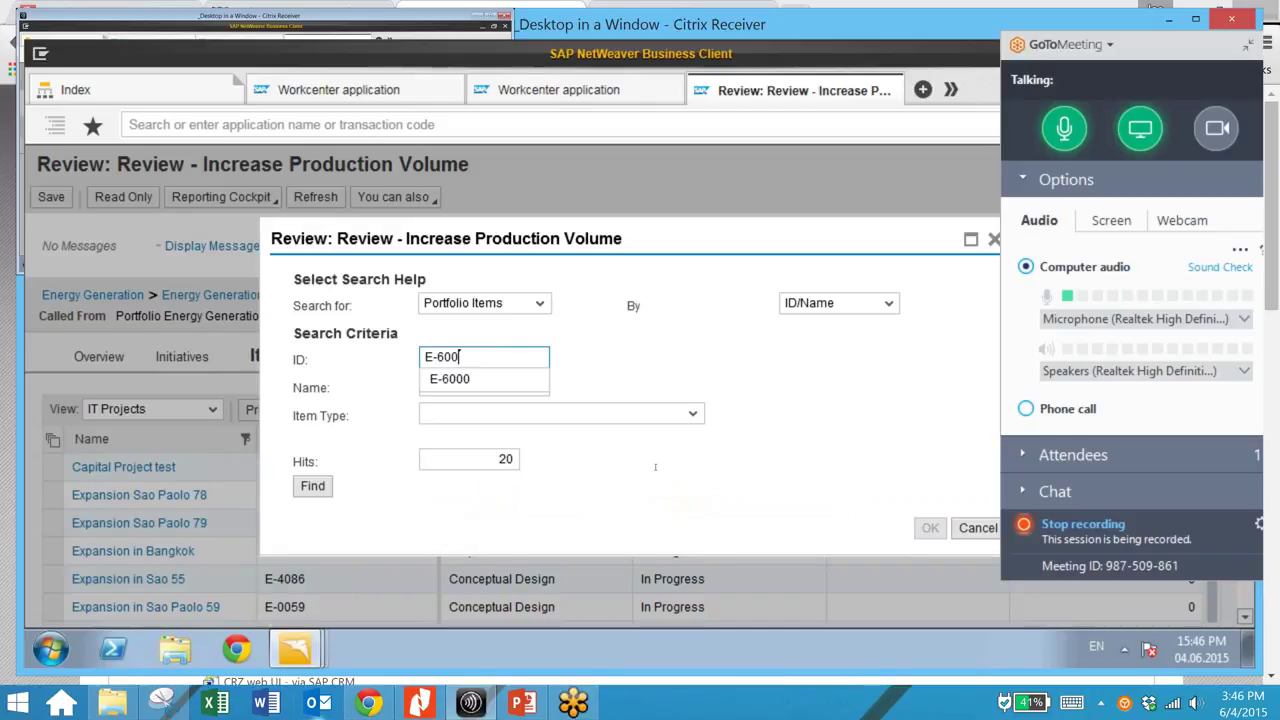
type("0")
key("Return")
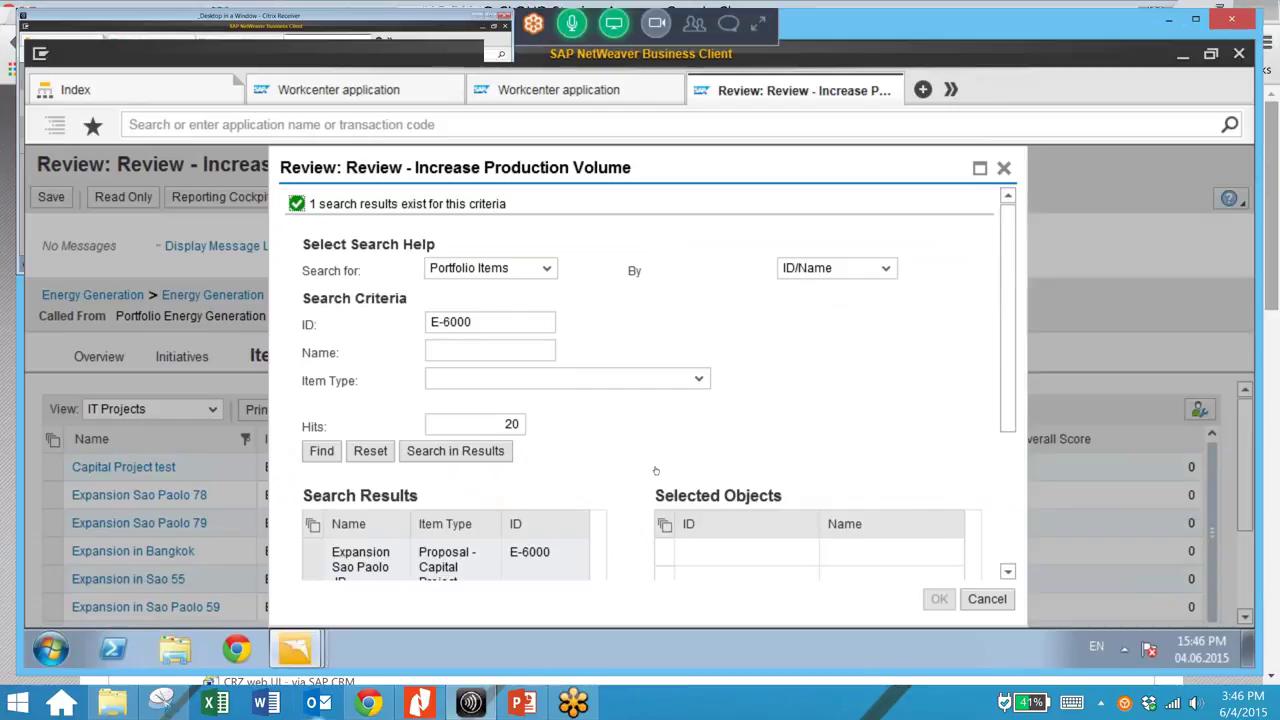
scroll(656, 471, "down", 2)
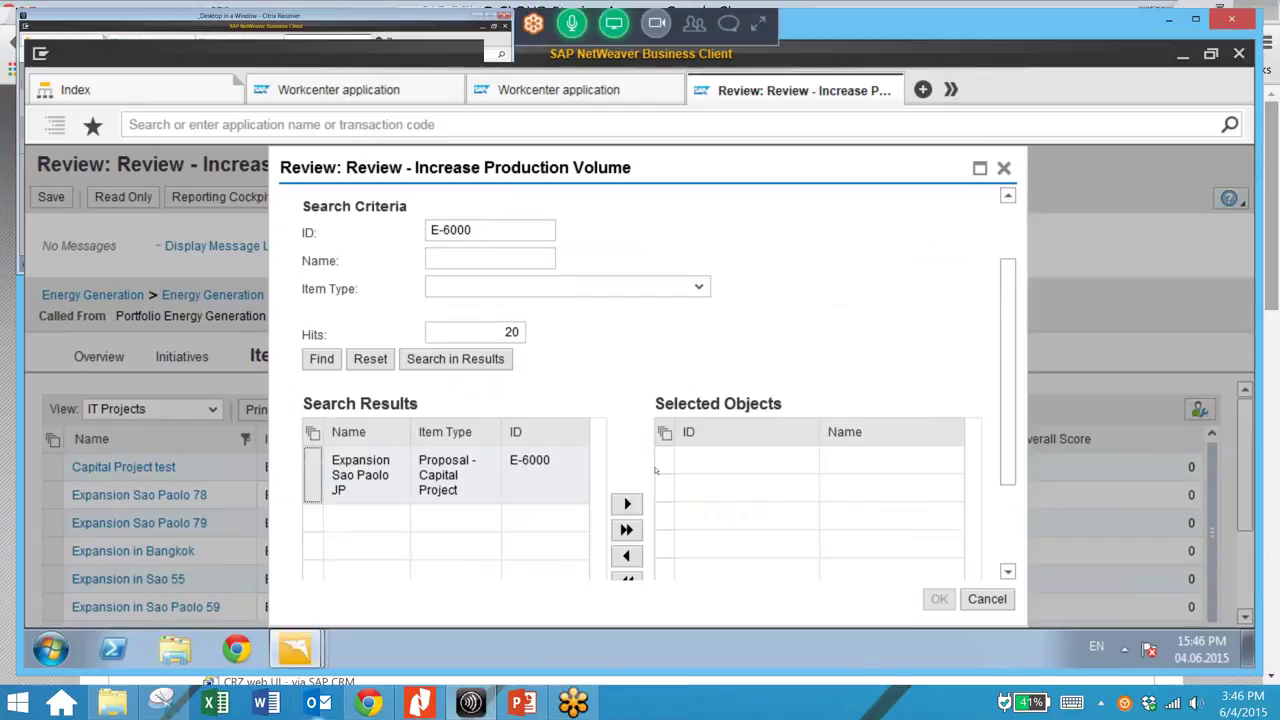
scroll(656, 471, "down", 1)
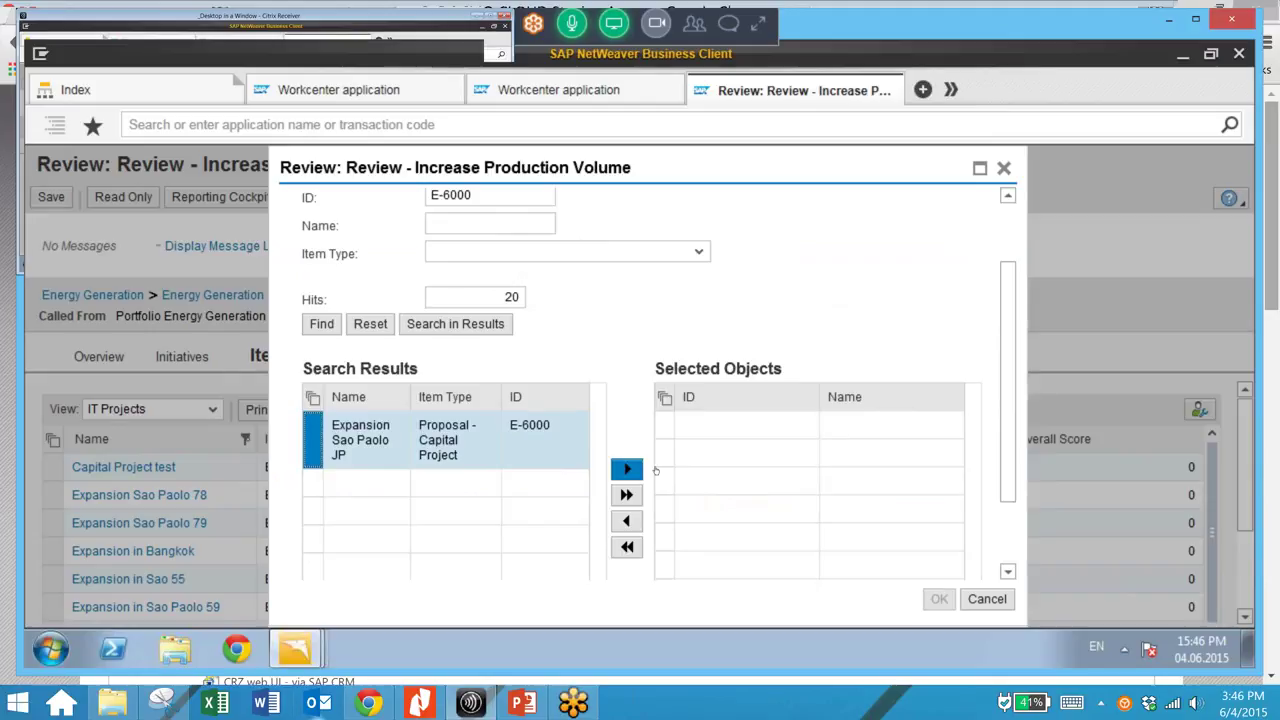
left_click(627, 469)
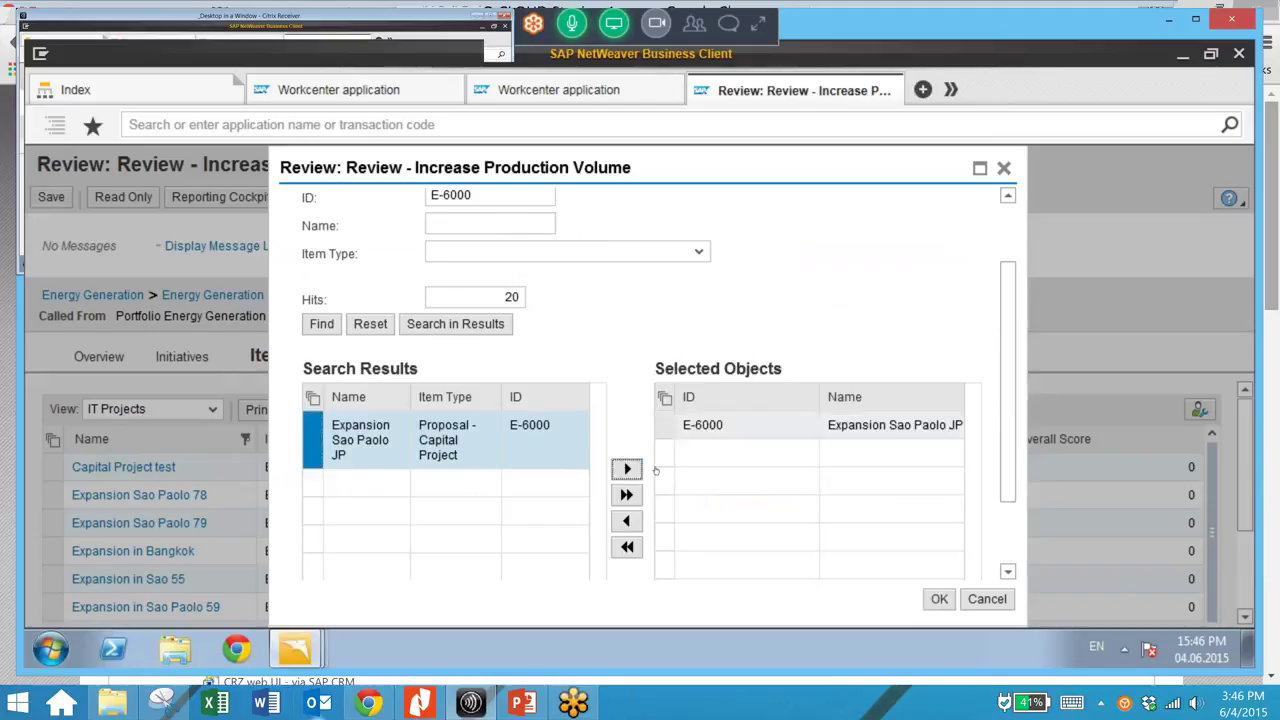
left_click(939, 598)
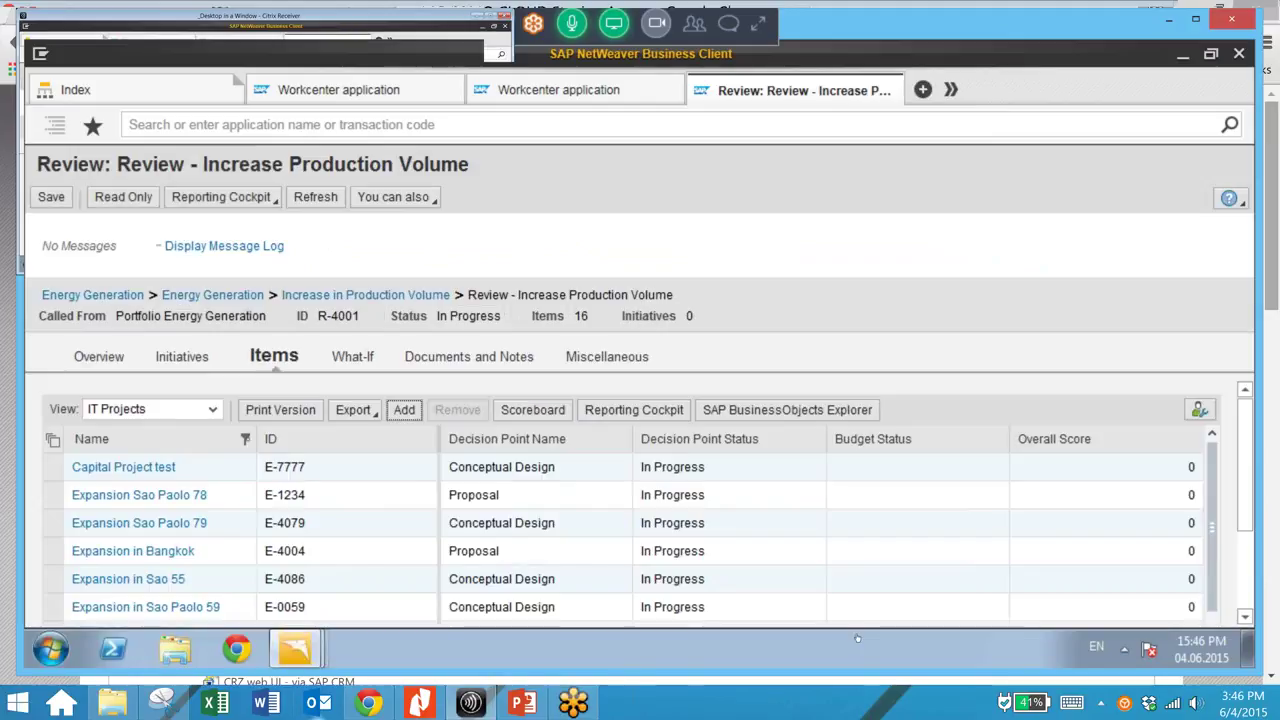
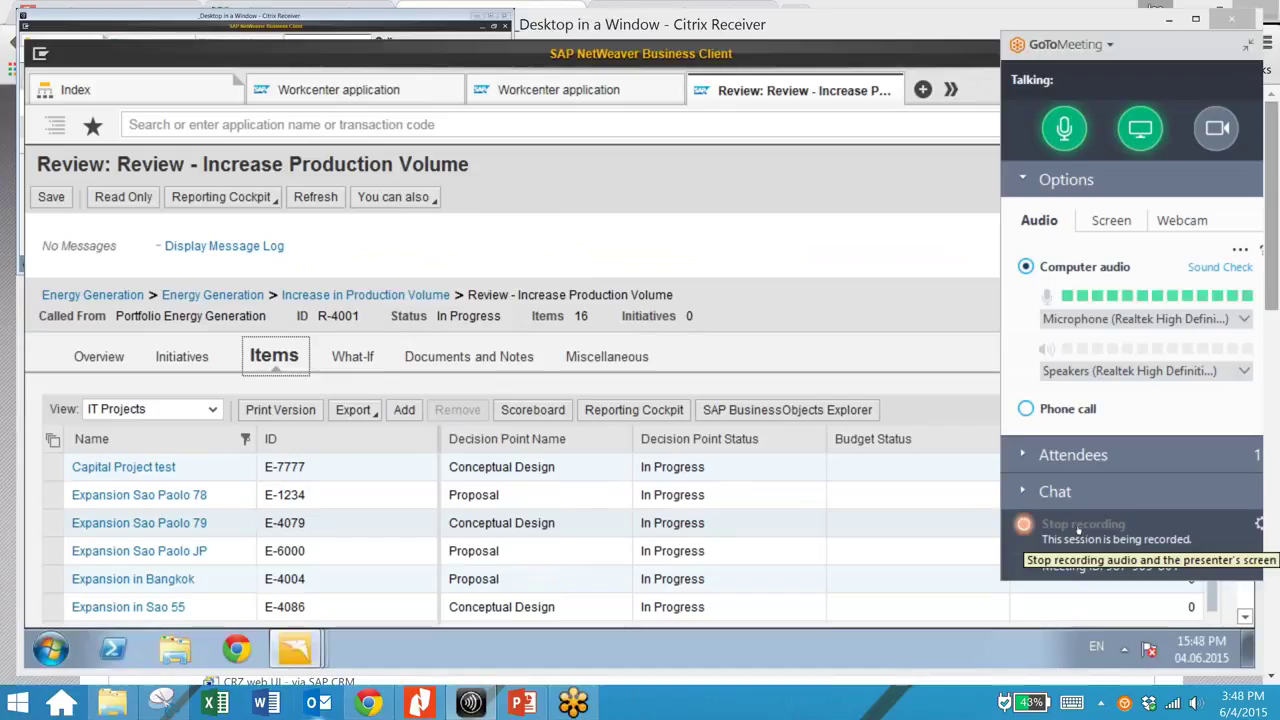
Open the scoreboard for the review's items and choose the scoring model IPD: Score by Cost / ECV / Risk / TechSc.
left_click(550, 412)
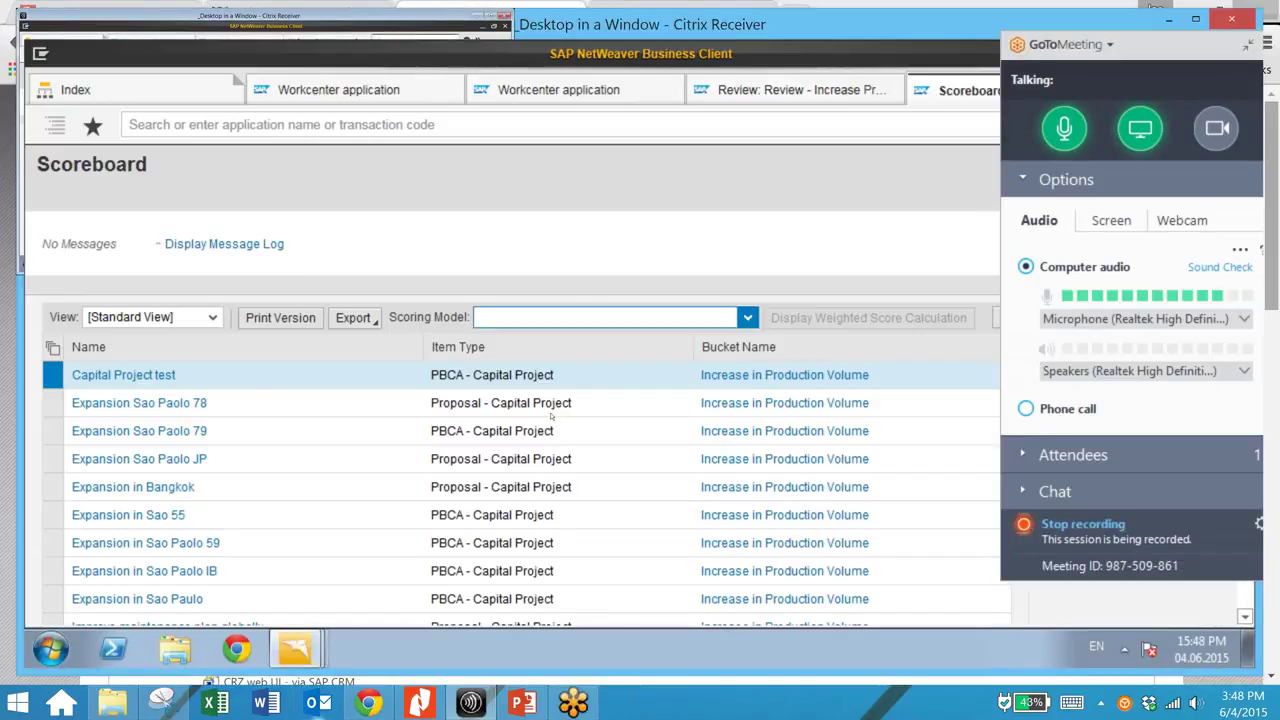
left_click(748, 317)
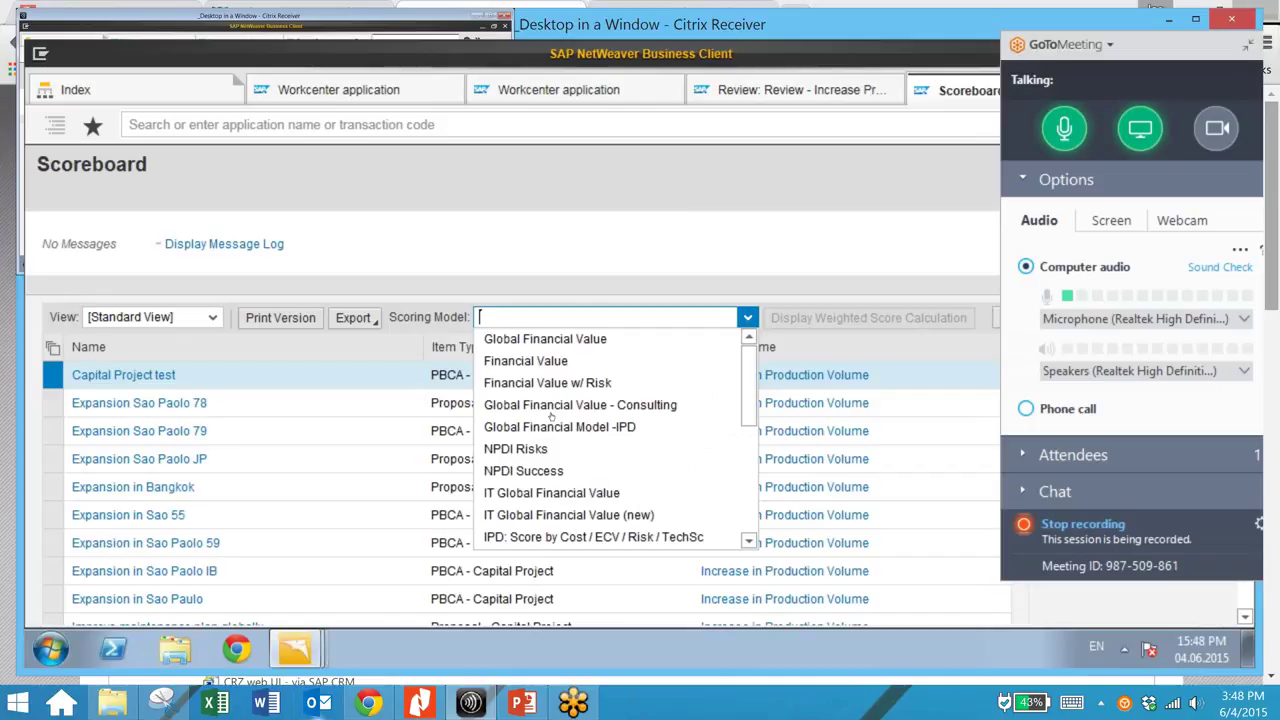
left_click(660, 537)
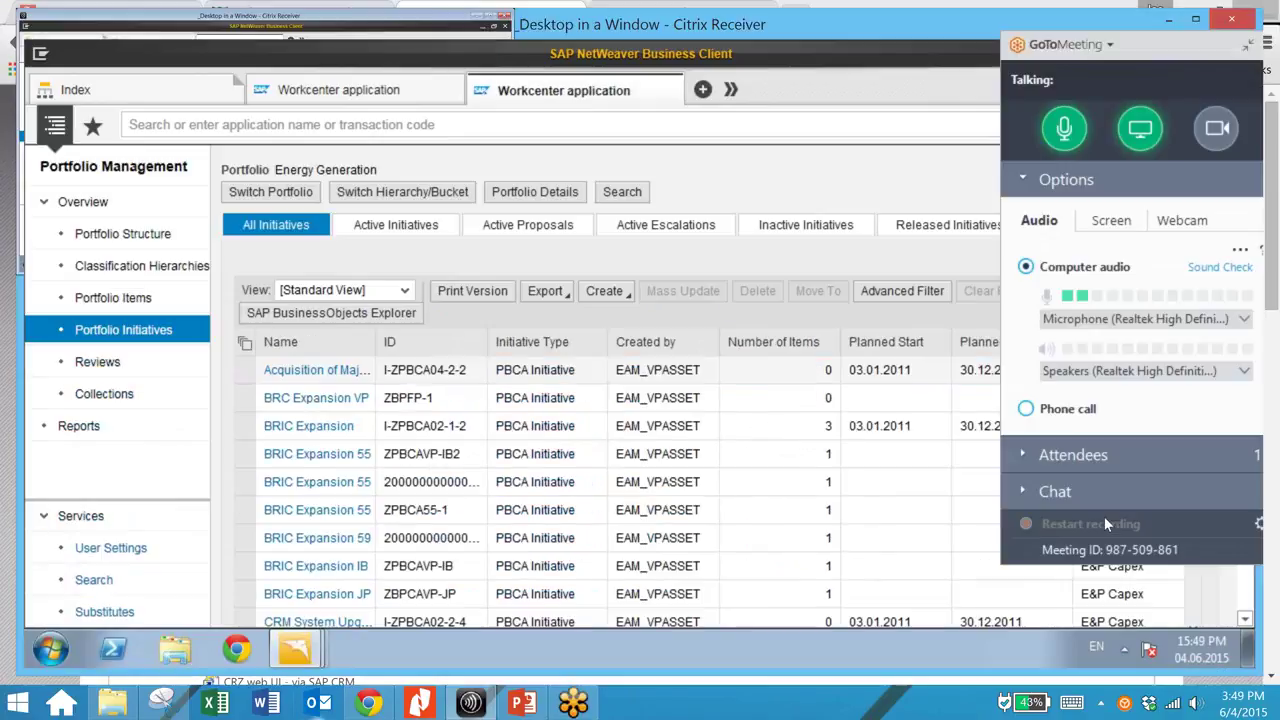
Open the BRIC Expansion initiative with ID I-ZPBCA02-1-2 from the Energy Generation portfolio's list of all initiatives.
left_click(1104, 522)
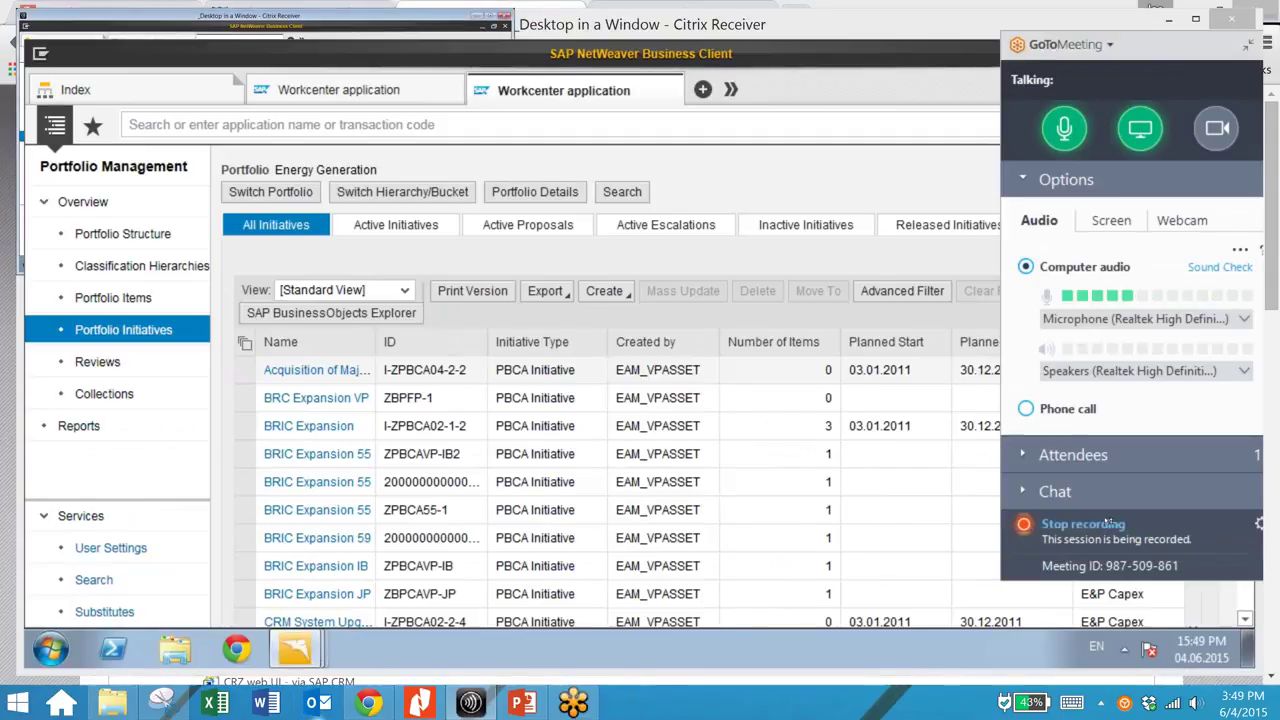
left_click(309, 426)
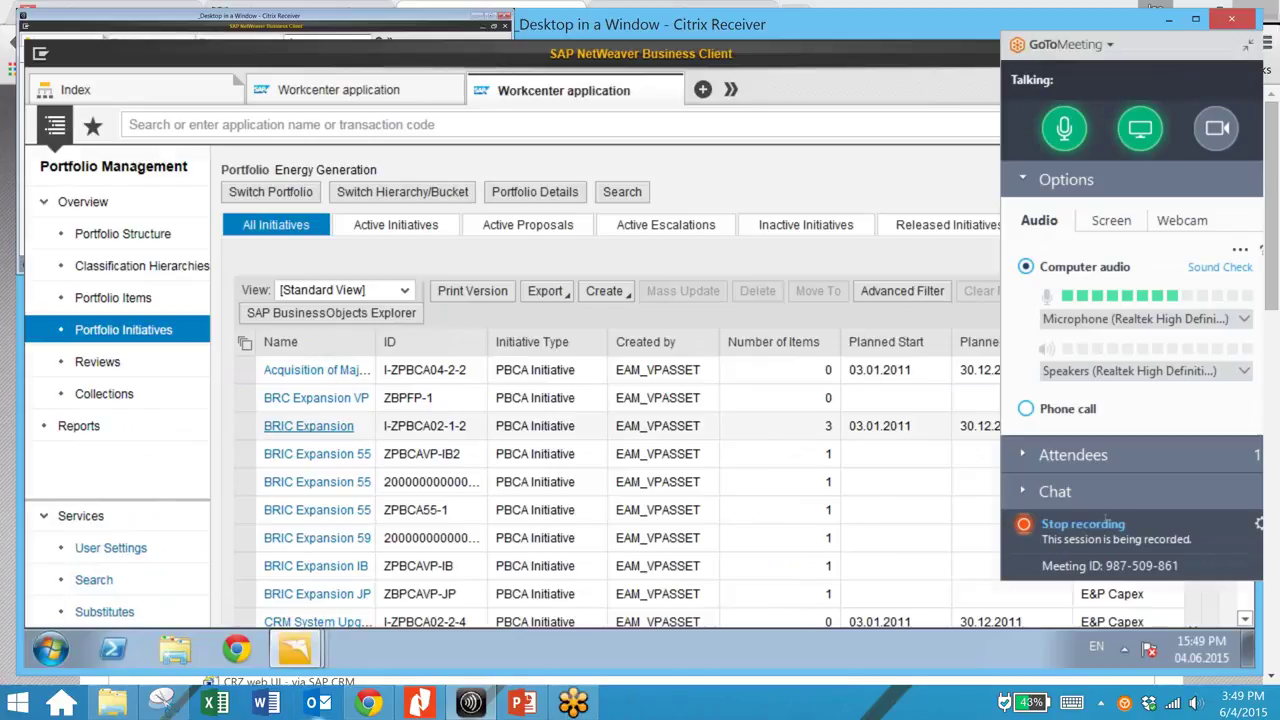
left_click(308, 425)
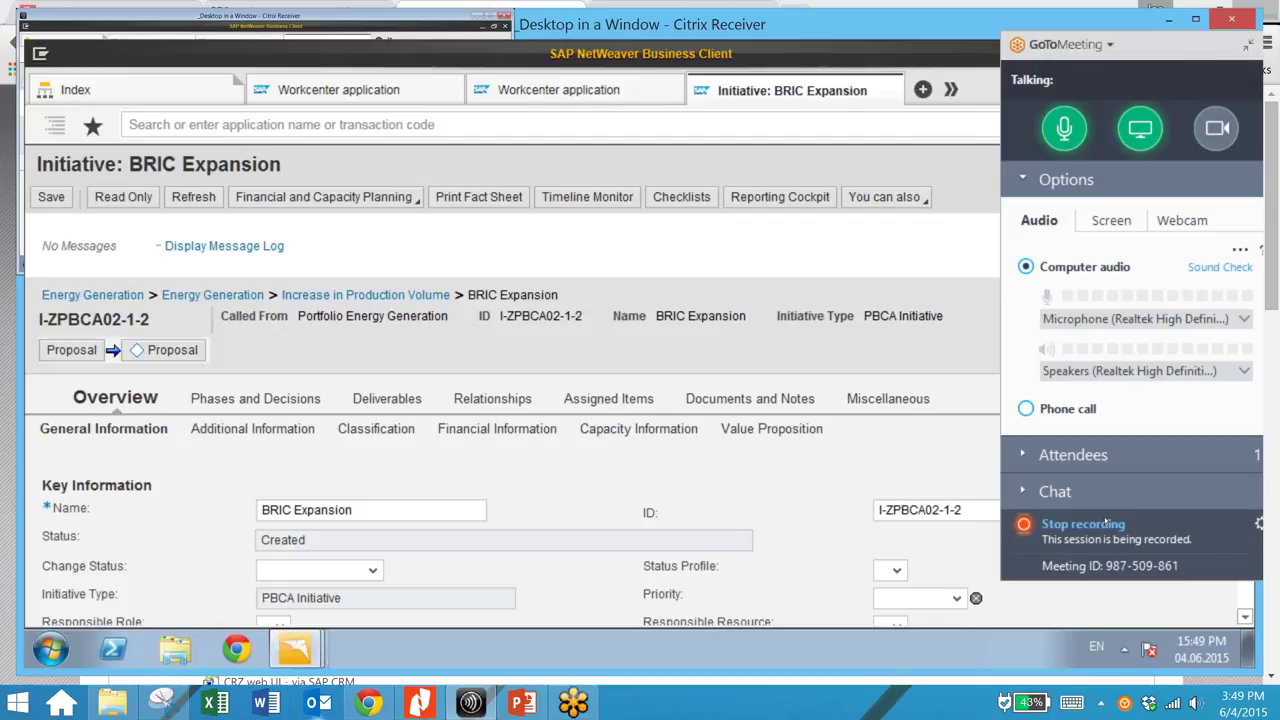
left_click(1100, 523)
left_click(1105, 523)
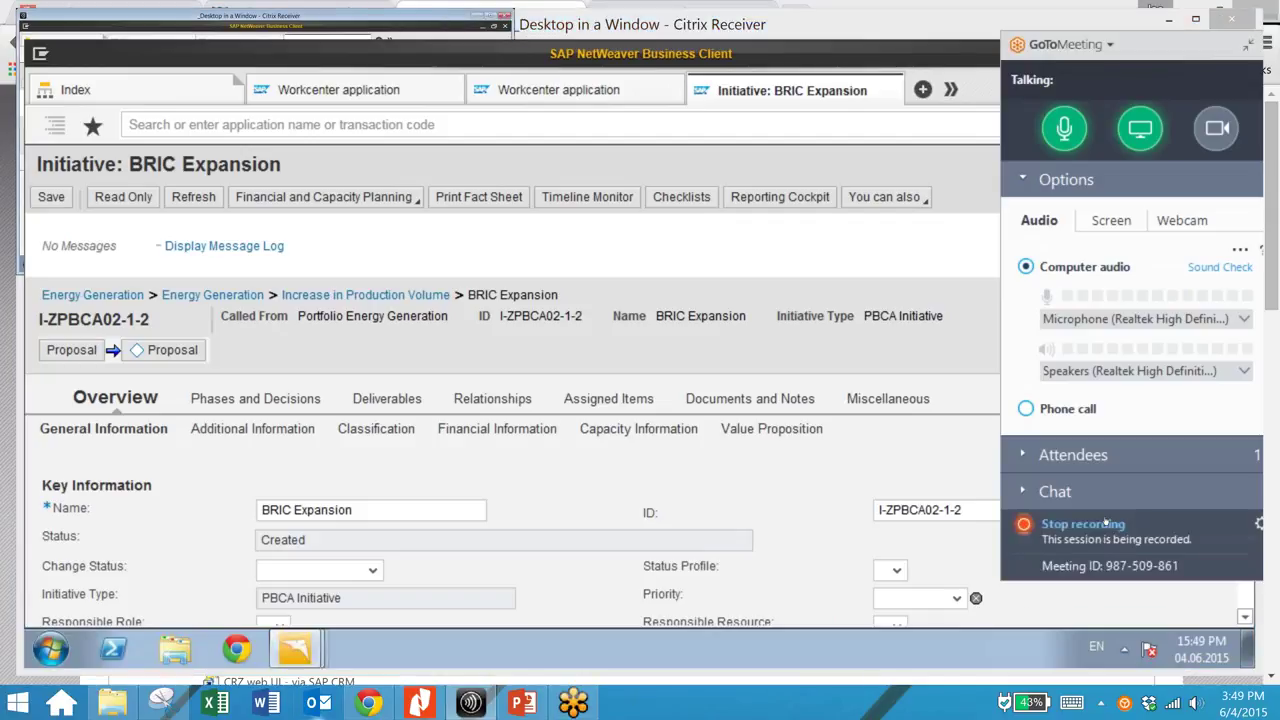
Open the financial planning of the BRIC Expansion initiative and bring up its planning options again.
left_click(400, 197)
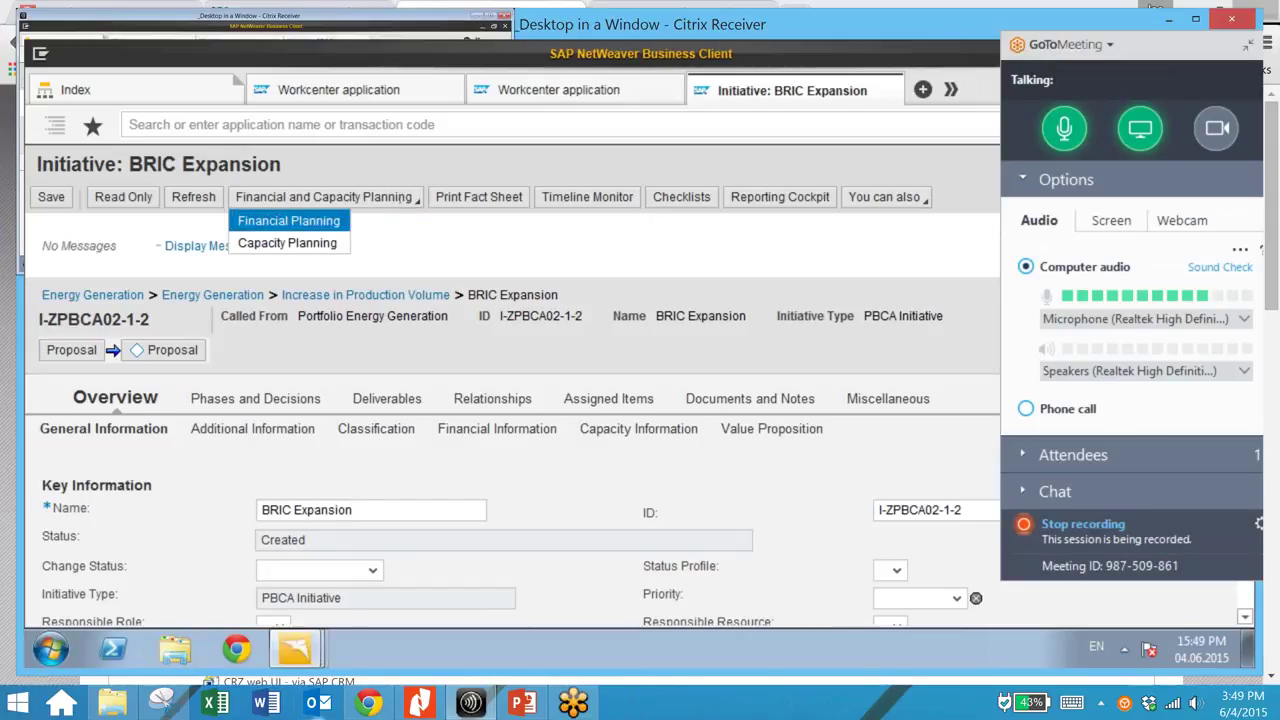
left_click(289, 221)
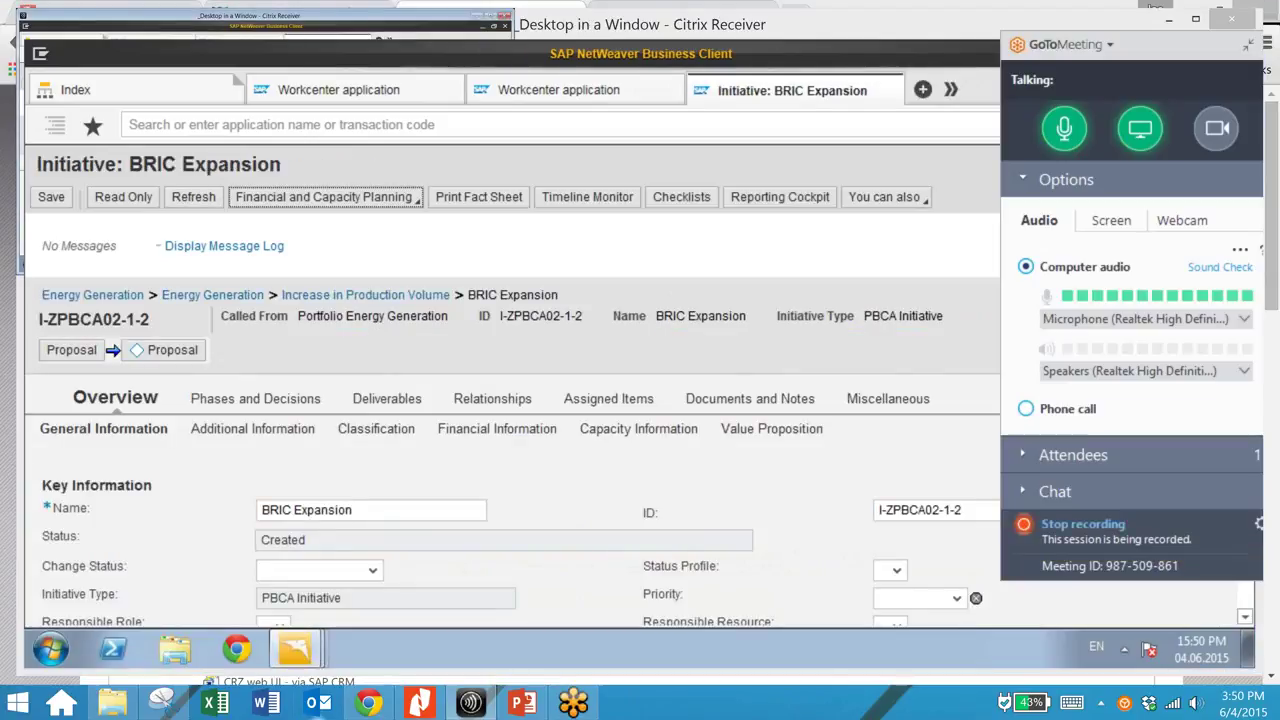
left_click(325, 197)
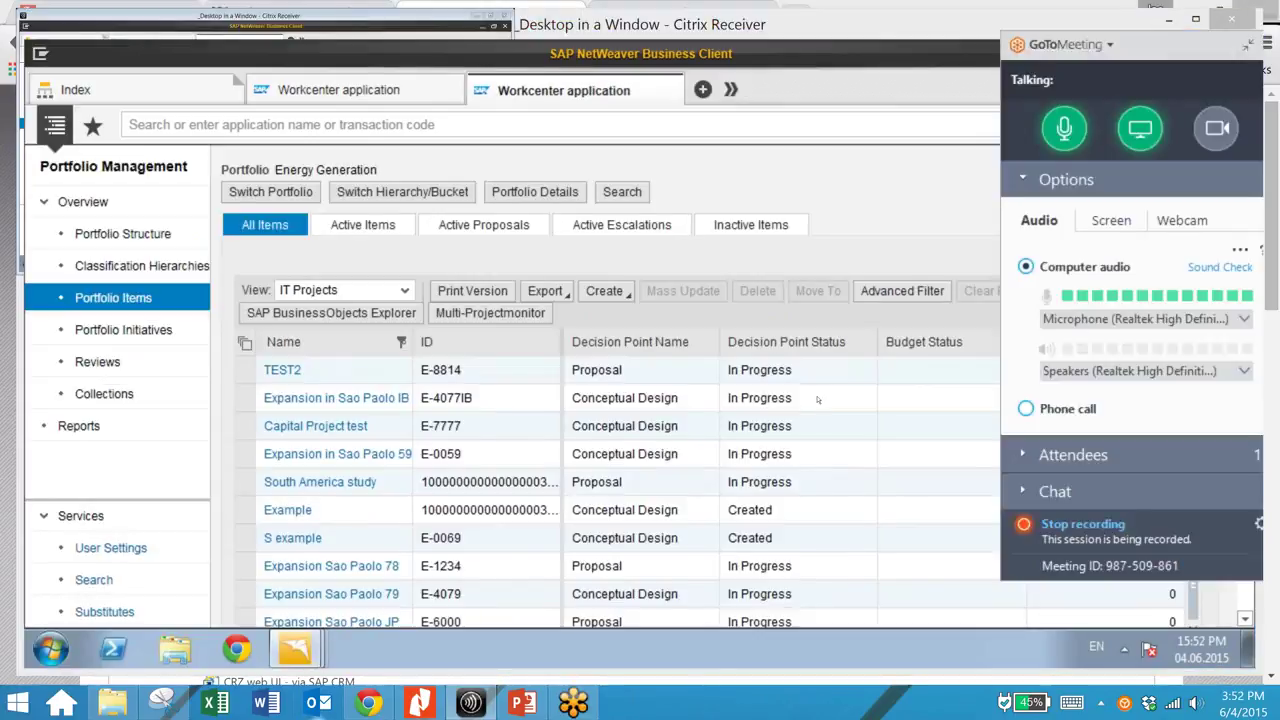
left_click(1113, 528)
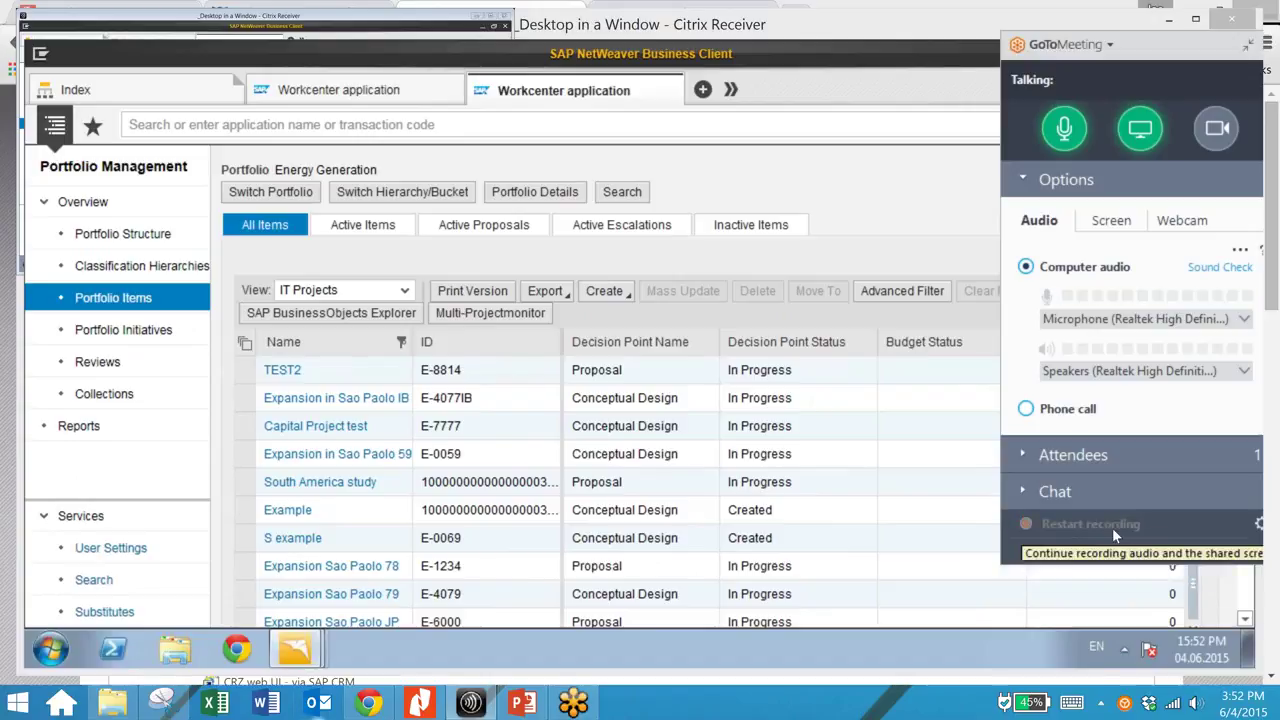
left_click(1113, 528)
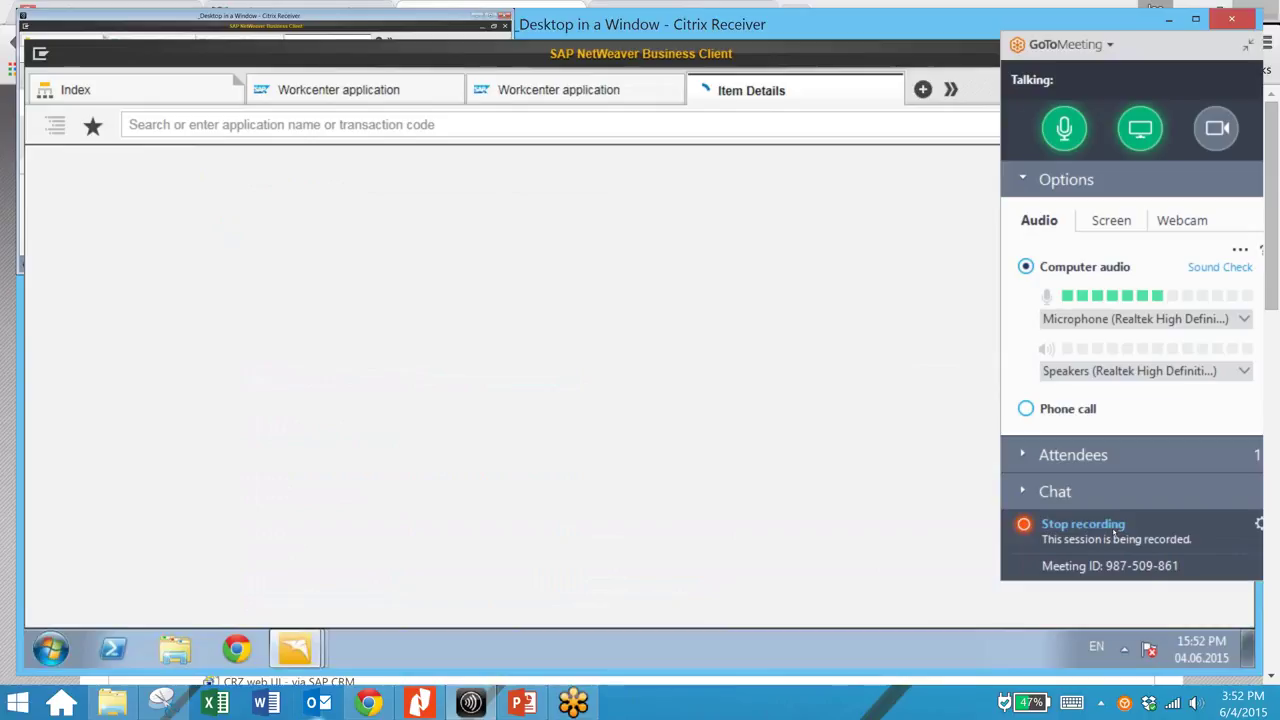
left_click(1070, 528)
left_click(1068, 525)
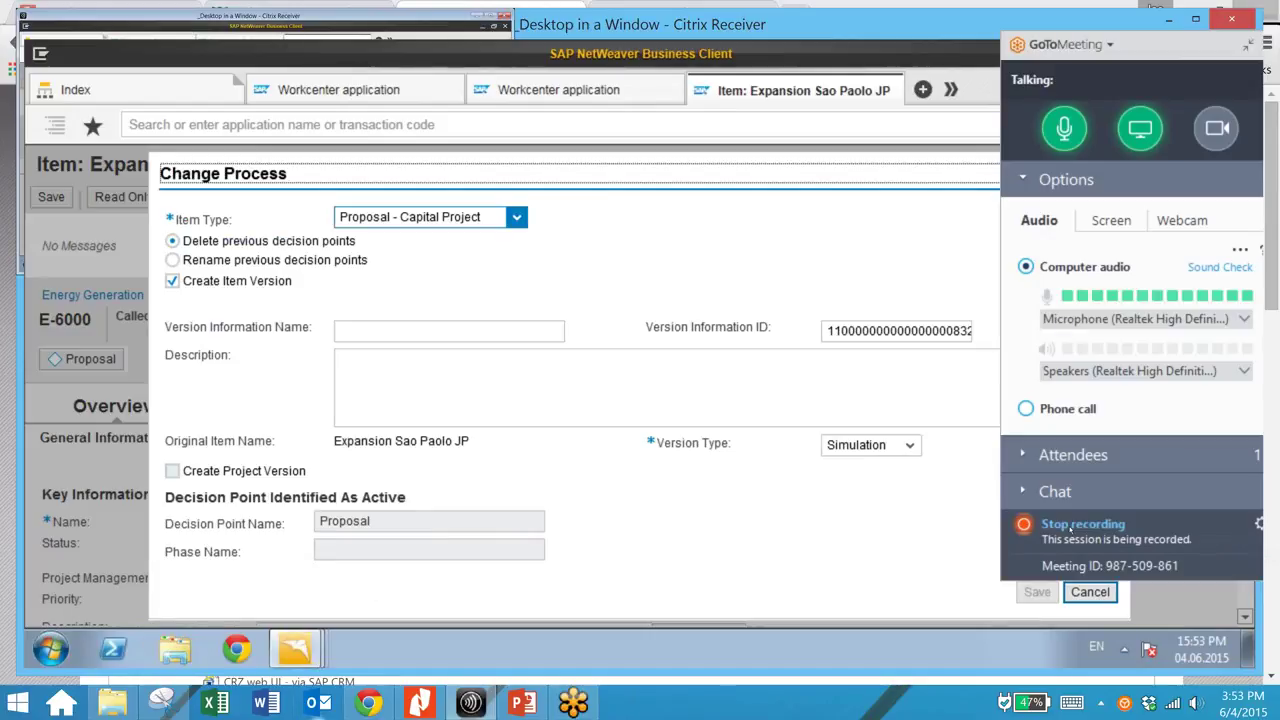
Set the item type to PBCA - Capital Project in the process change for Expansion Sao Paolo JP.
left_click(517, 217)
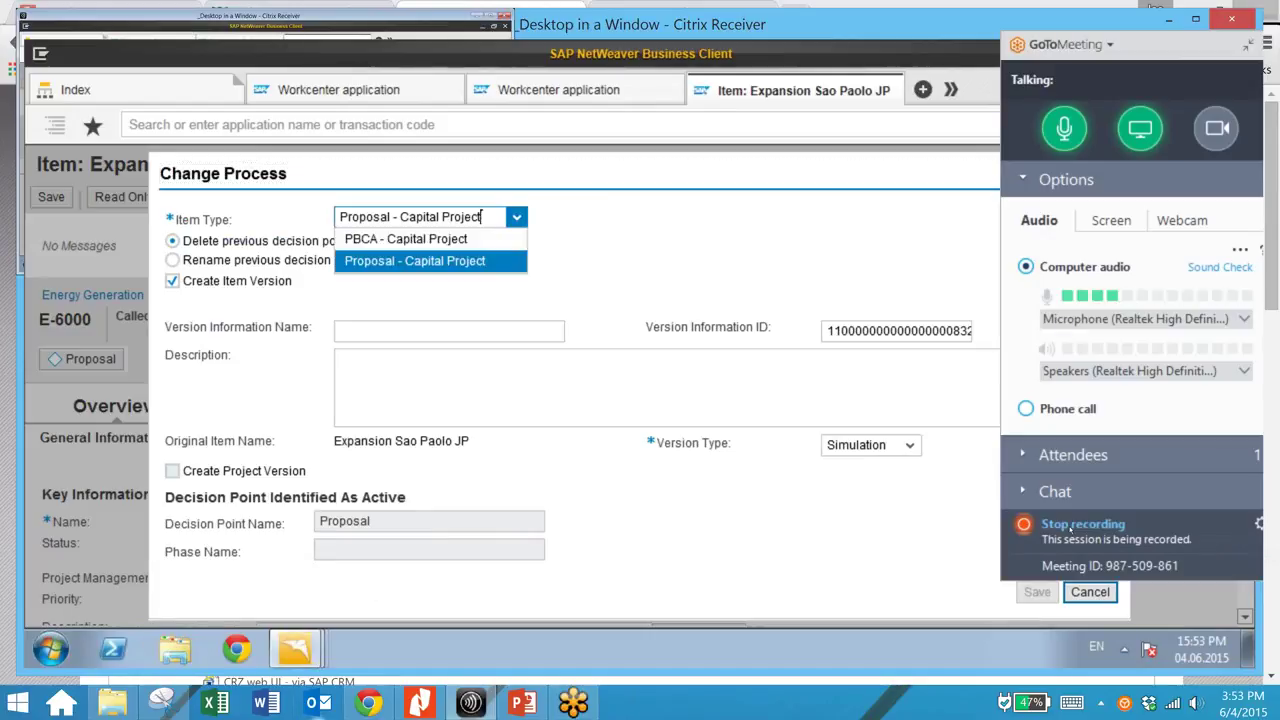
left_click(406, 239)
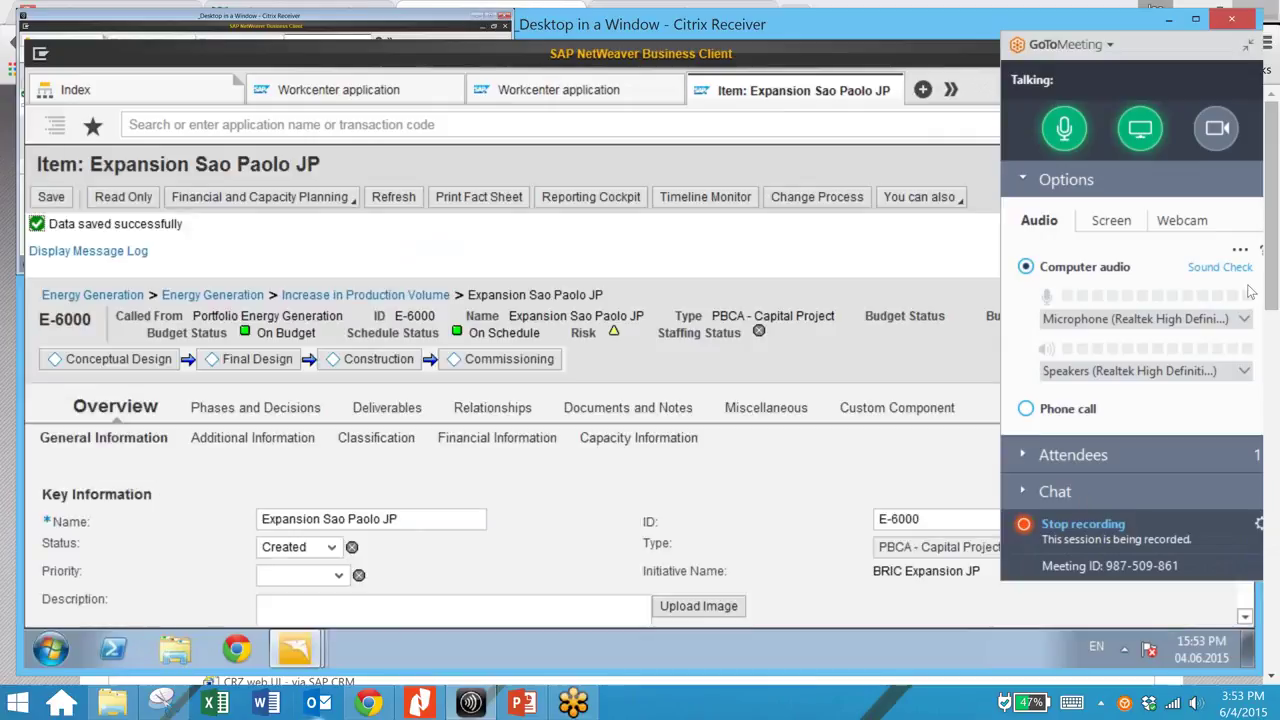
left_click(1248, 46)
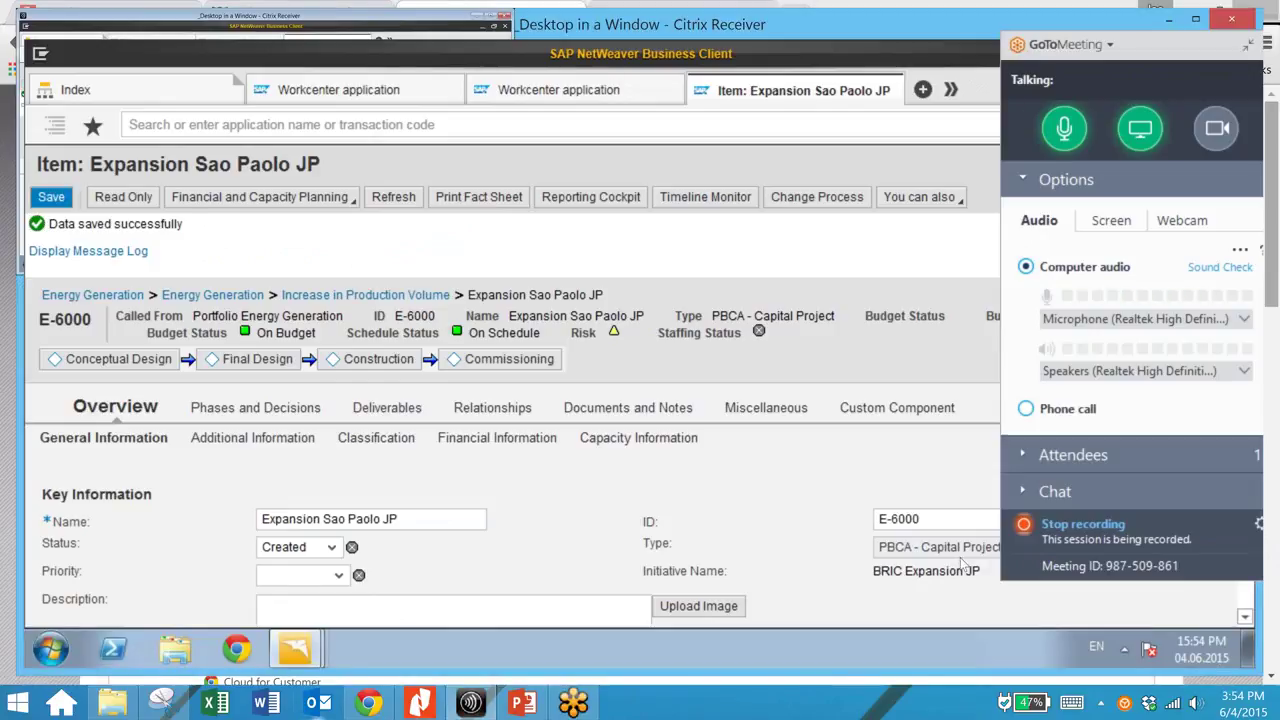
left_click(1067, 526)
left_click(1067, 526)
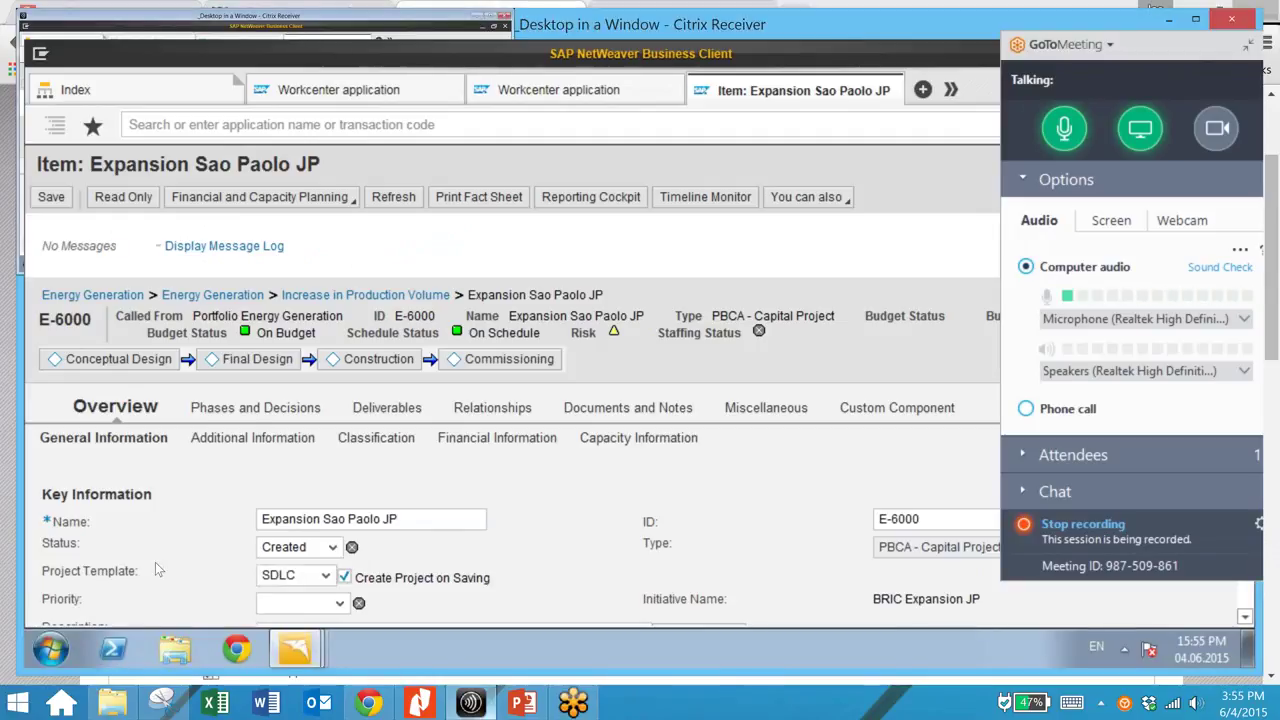
left_click(1024, 524)
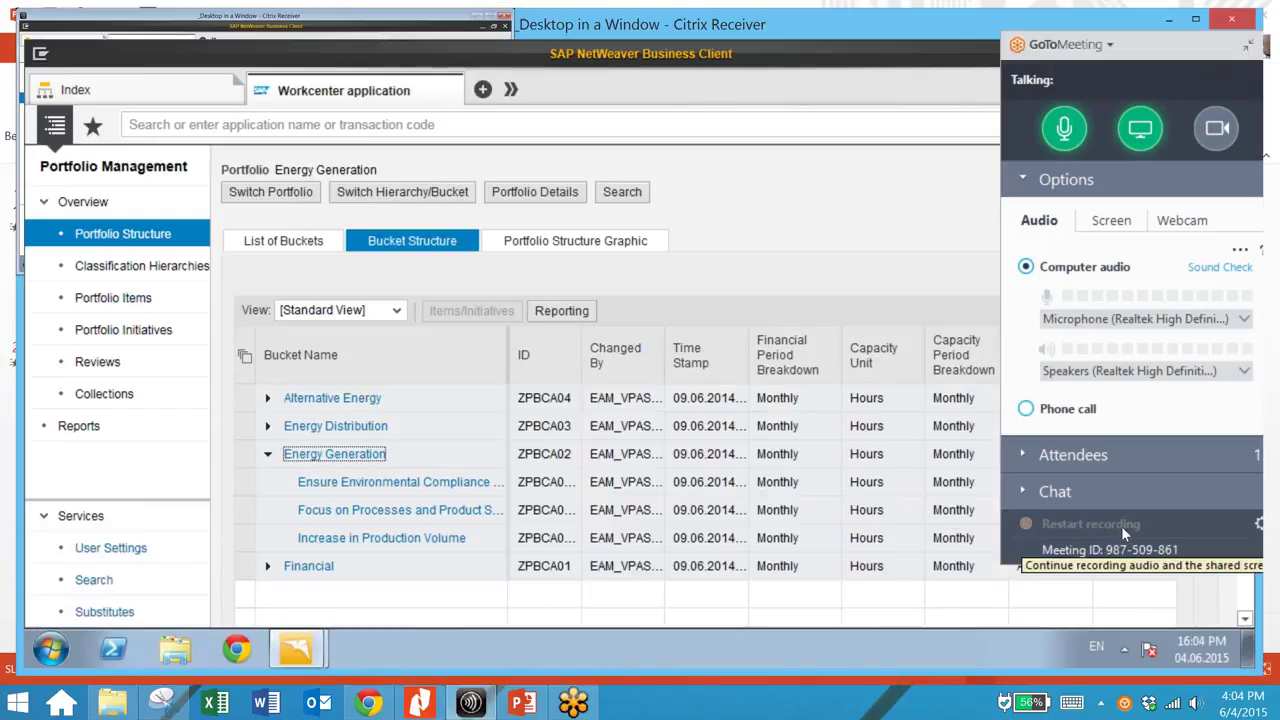
left_click(1090, 524)
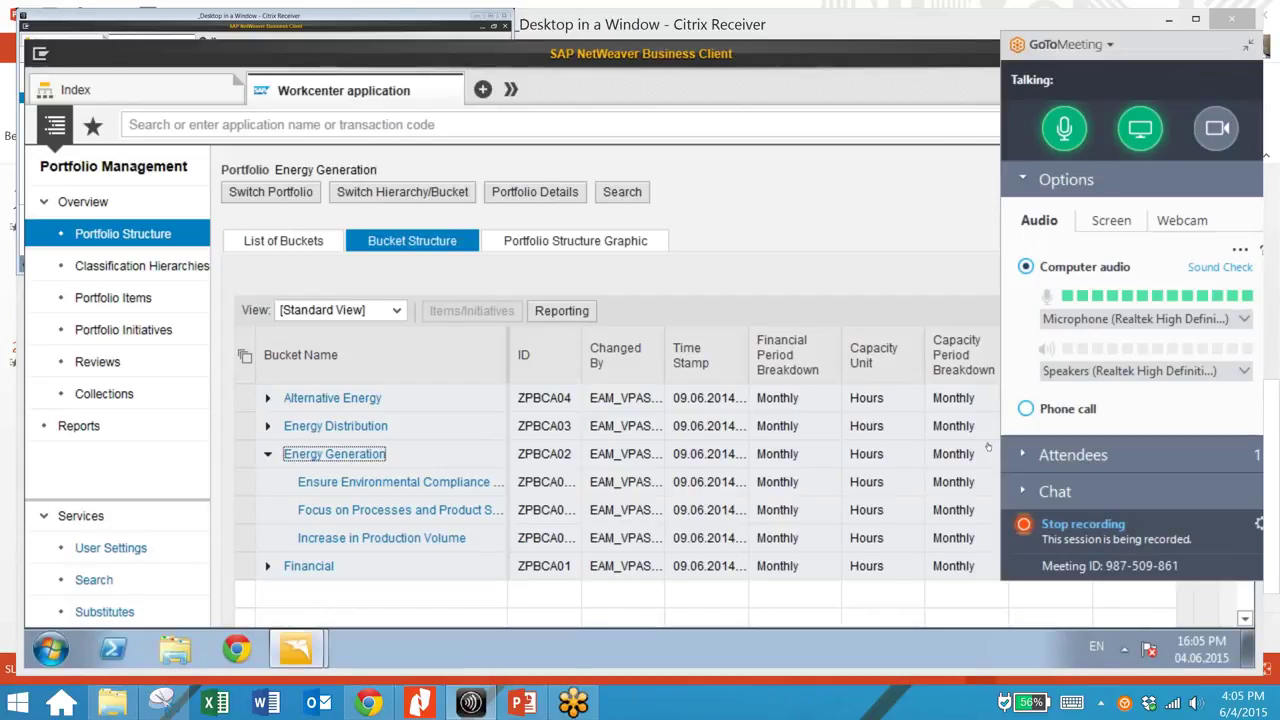
left_click(1090, 523)
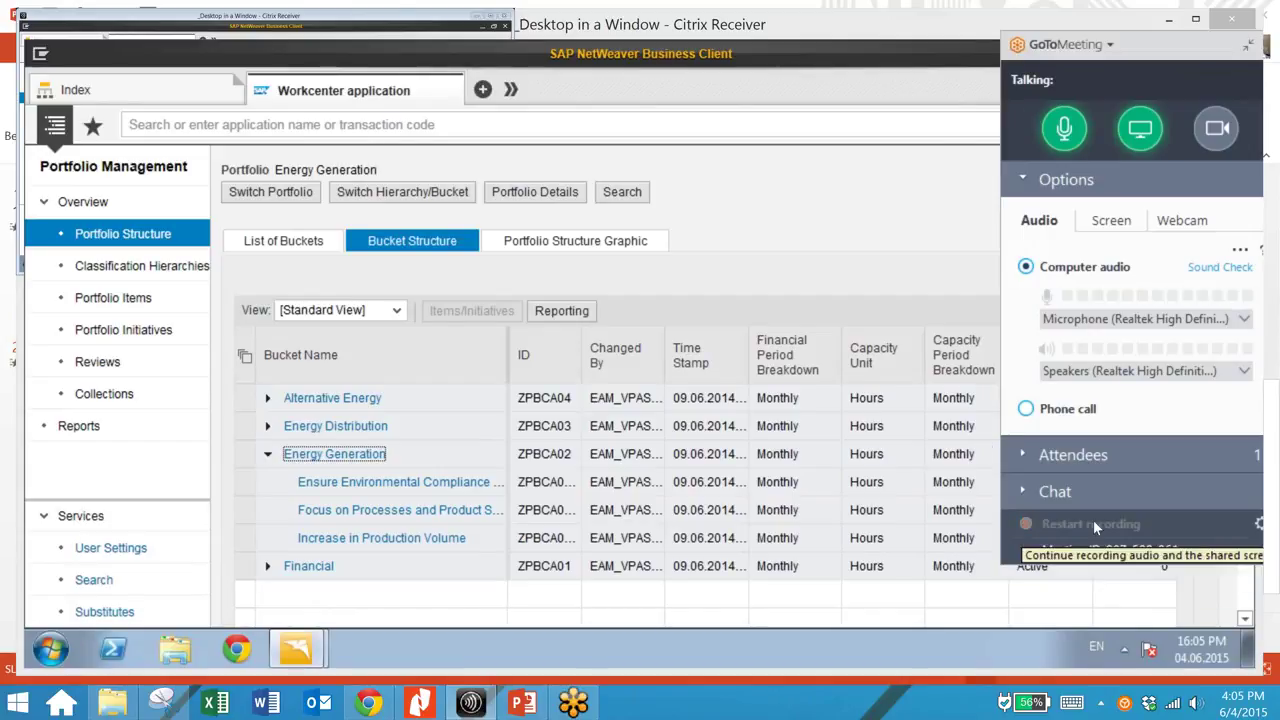
left_click(1093, 522)
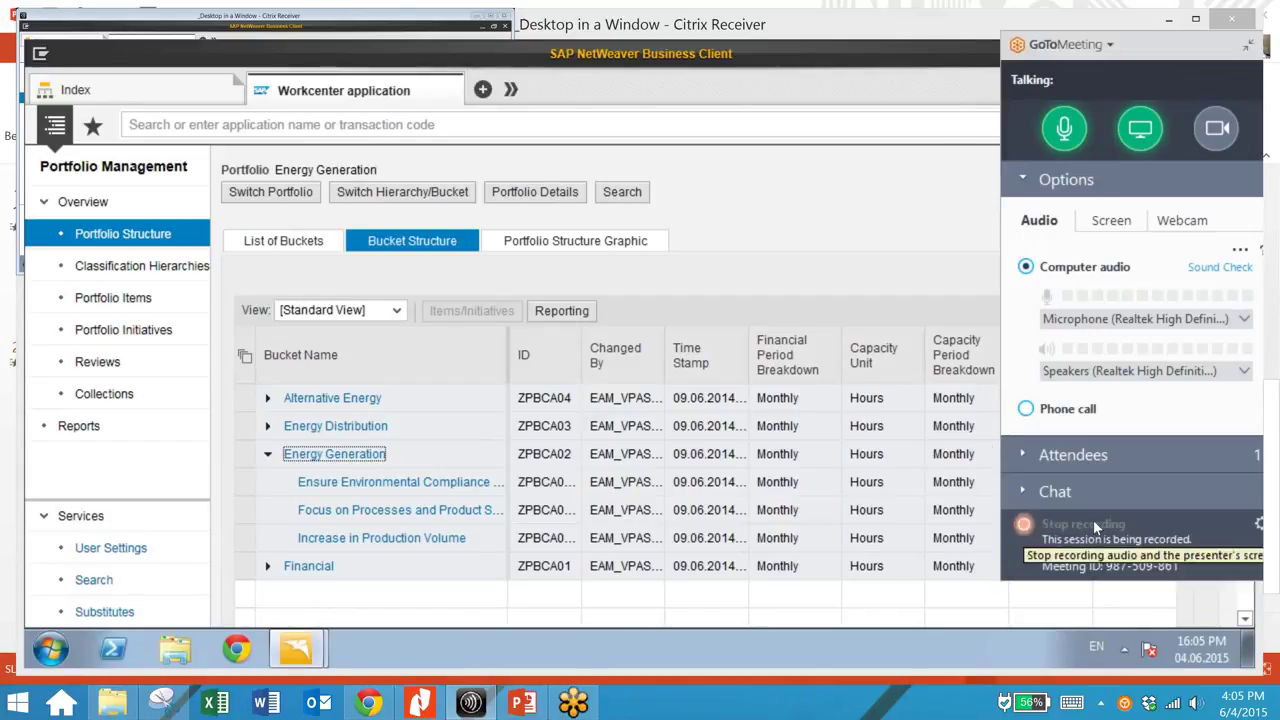